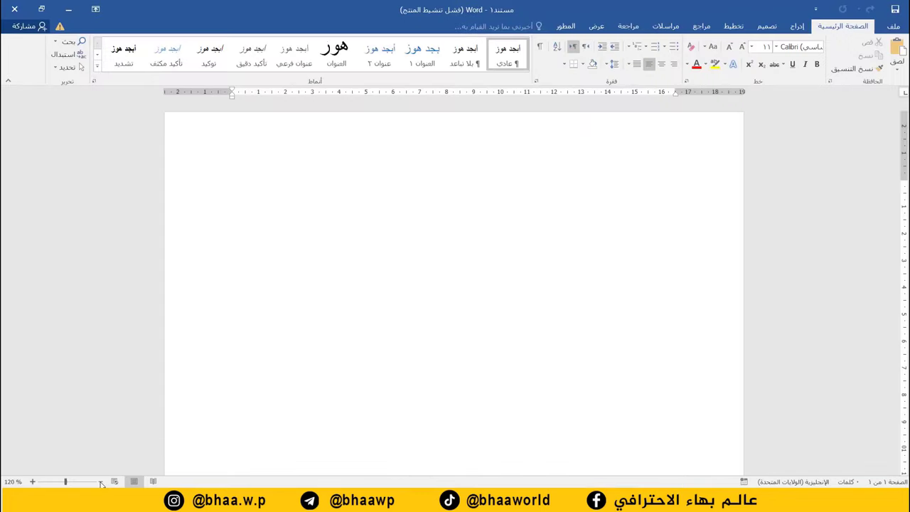
# - Switch the first paragraph to right-to-left and type بسم الله الرحمن الرحيم
pyautogui.click(100, 482)
pyautogui.click(101, 482)
pyautogui.click(100, 482)
pyautogui.click(100, 481)
pyautogui.click(100, 481)
pyautogui.click(100, 482)
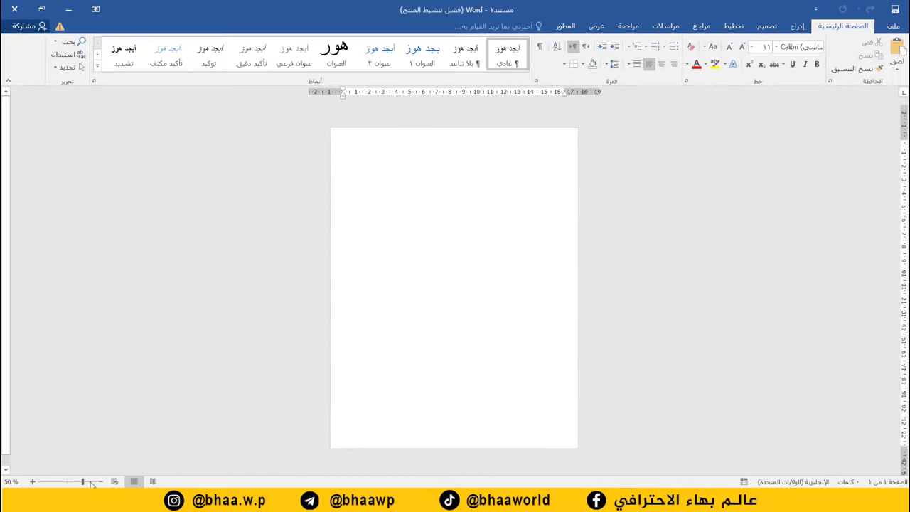
pyautogui.click(32, 482)
pyautogui.click(32, 482)
pyautogui.click(32, 482)
pyautogui.click(32, 481)
pyautogui.click(32, 481)
pyautogui.click(32, 481)
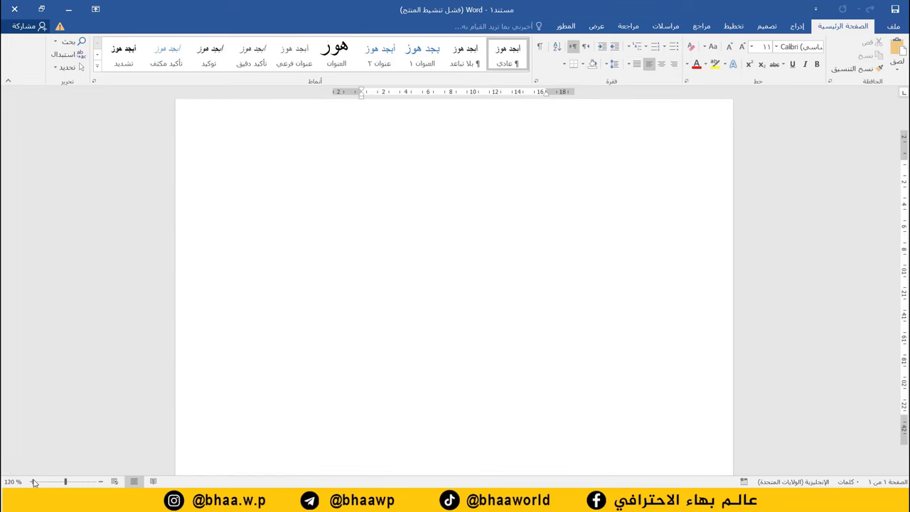
pyautogui.click(32, 481)
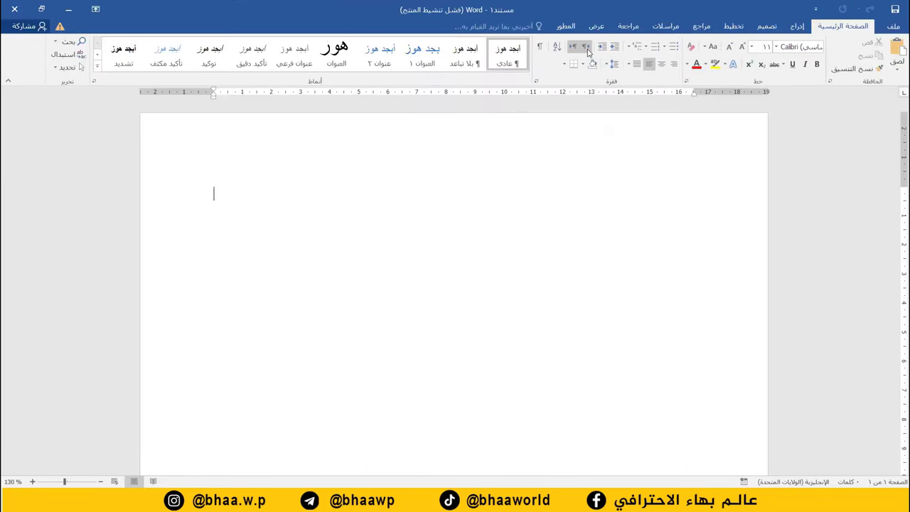
pyautogui.click(588, 48)
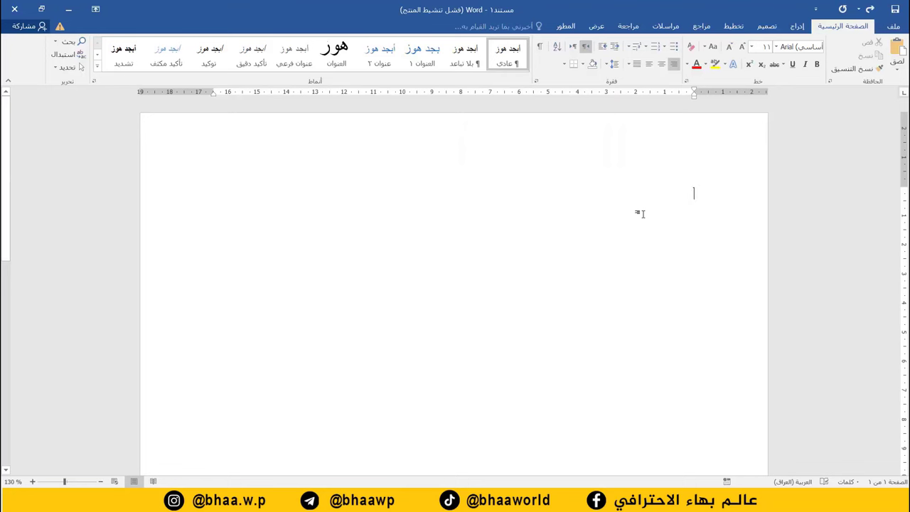
pyautogui.write('بسم ال')
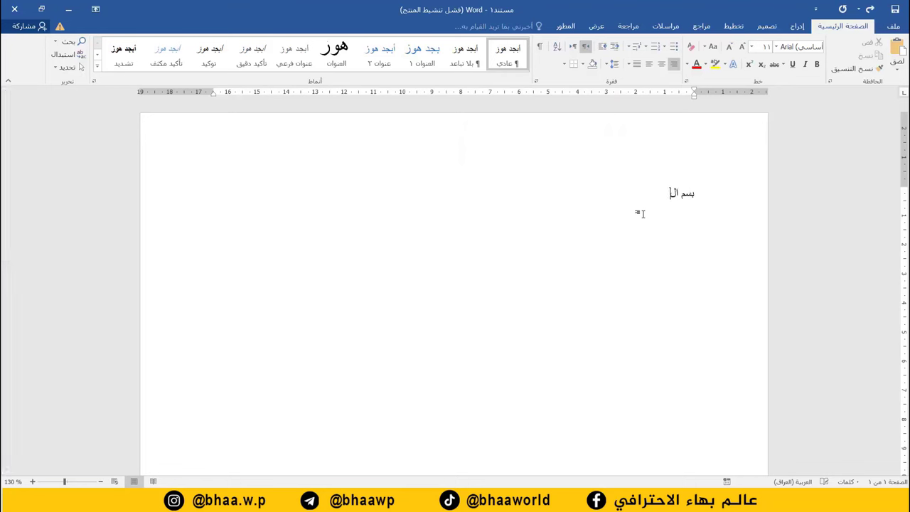
pyautogui.write('له الرحمن ال')
pyautogui.write('رحيم')
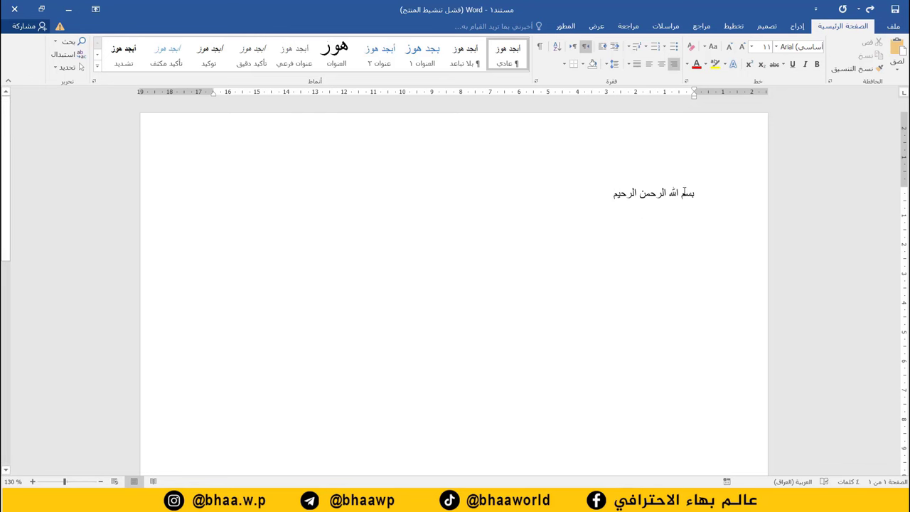
# - Practise undo, redo and deleting on the Arabic line until the page is empty again
pyautogui.hotkey('ctrl', 'z')
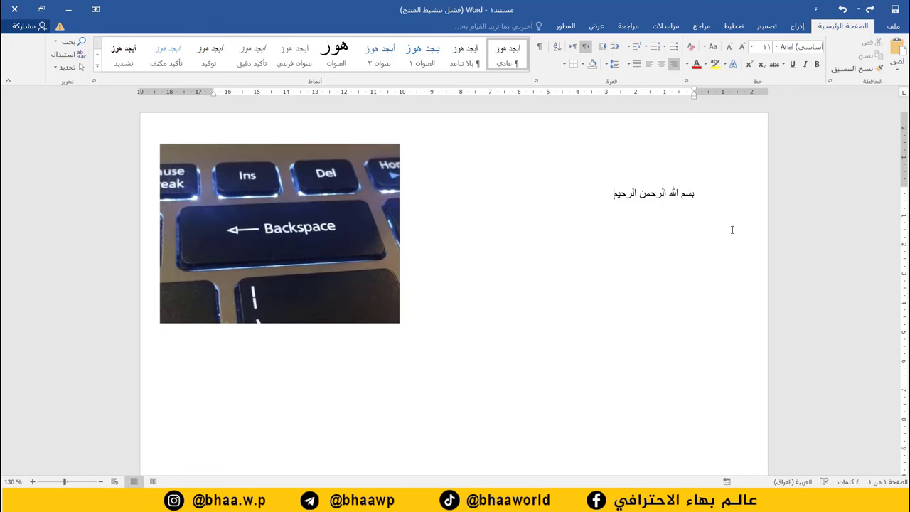
pyautogui.press('BackSpace')
pyautogui.press('BackSpace')
pyautogui.press('BackSpace')
pyautogui.press('BackSpace')
pyautogui.press('BackSpace')
pyautogui.press('BackSpace')
pyautogui.press('BackSpace')
pyautogui.press('BackSpace')
pyautogui.press('BackSpace')
pyautogui.press('BackSpace')
pyautogui.press('BackSpace')
pyautogui.press('BackSpace')
pyautogui.press('BackSpace')
pyautogui.press('BackSpace')
pyautogui.press('BackSpace')
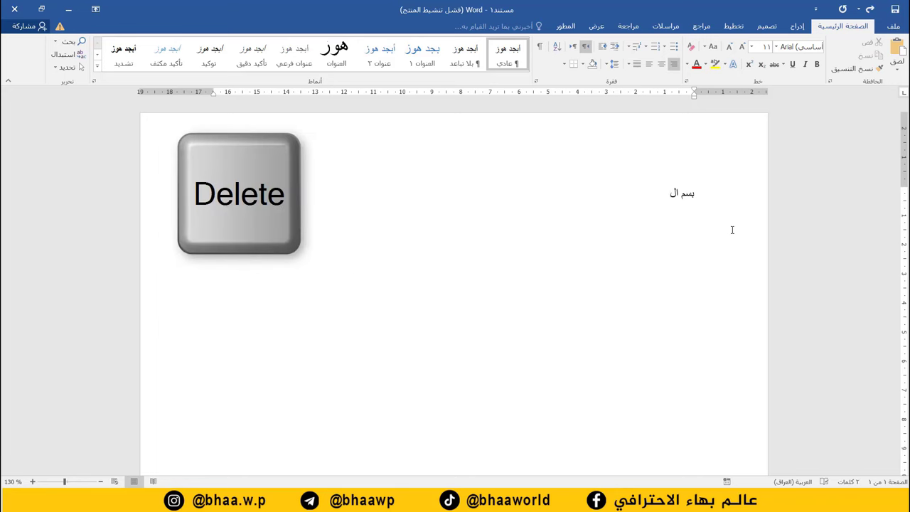
pyautogui.hotkey('ctrl', 'z')
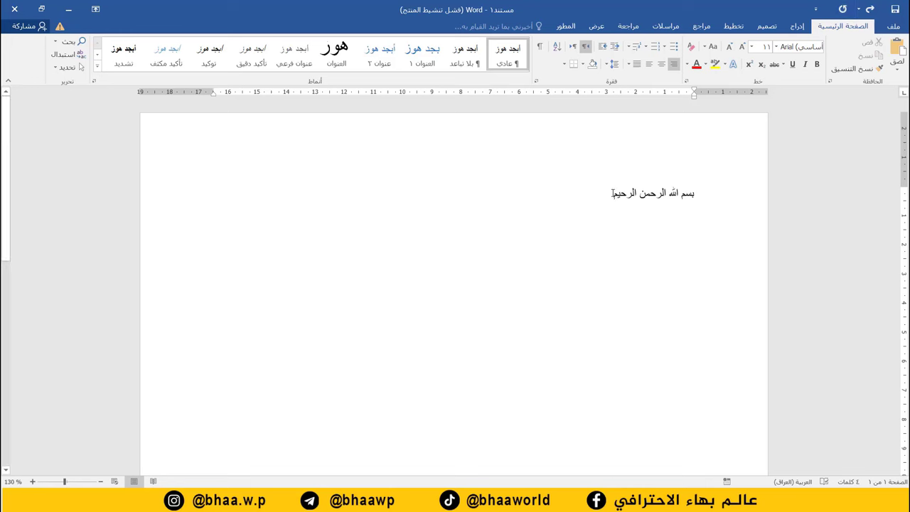
pyautogui.tripleClick(613, 193)
pyautogui.click(609, 196)
pyautogui.click(688, 193)
pyautogui.write('ِ')
pyautogui.press('BackSpace')
pyautogui.click(612, 196)
pyautogui.press('BackSpace')
pyautogui.press('BackSpace')
pyautogui.press('BackSpace')
pyautogui.press('BackSpace')
pyautogui.press('BackSpace')
pyautogui.press('BackSpace')
pyautogui.press('BackSpace')
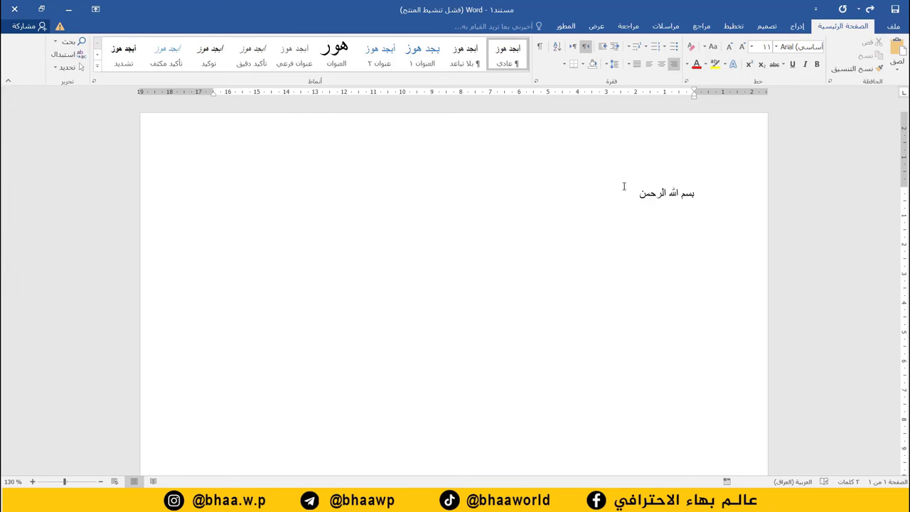
pyautogui.click(695, 193)
pyautogui.press('Delete')
pyautogui.press('Delete')
pyautogui.press('Delete')
pyautogui.press('Delete')
pyautogui.press('Delete')
pyautogui.press('Delete')
pyautogui.press('Delete')
pyautogui.press('Delete')
pyautogui.press('Delete')
pyautogui.press('Delete')
pyautogui.press('Delete')
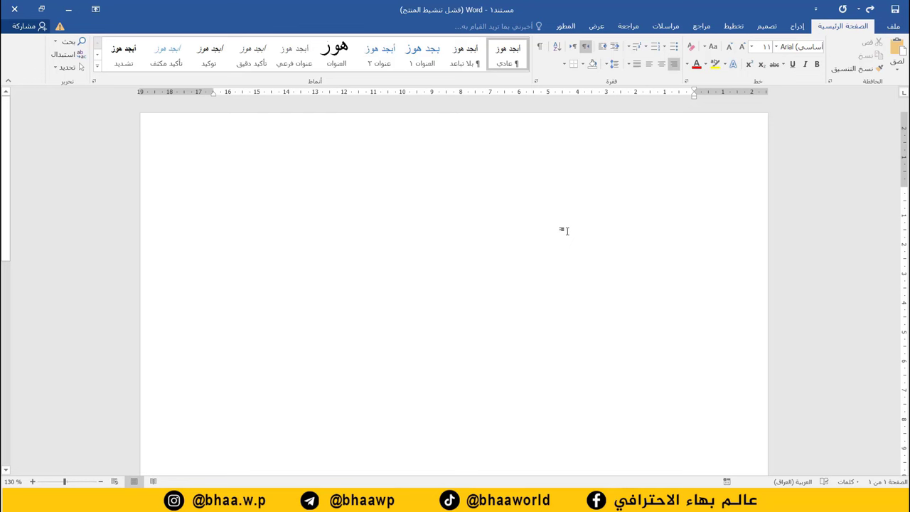
# - Type عالم بهاء الاحترافي on the first line and align it to the right
pyautogui.write('عالم بها')
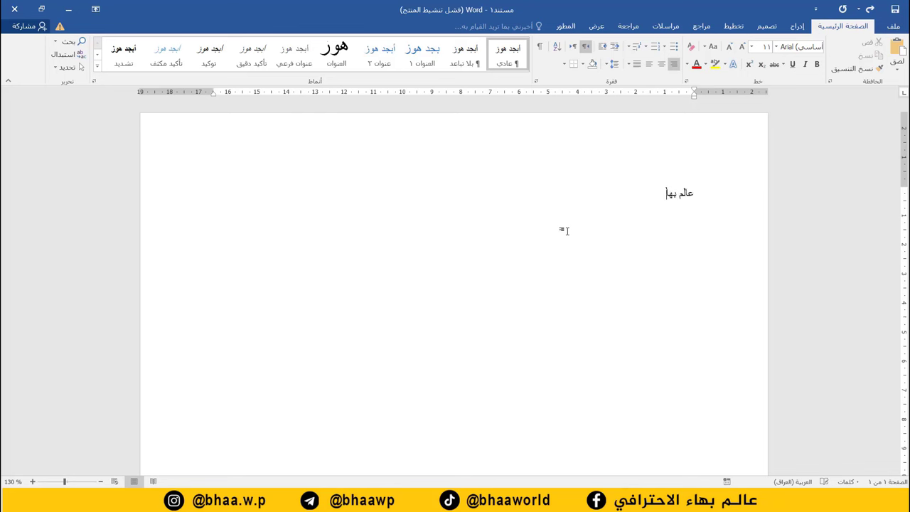
pyautogui.write('ء الاحترافي')
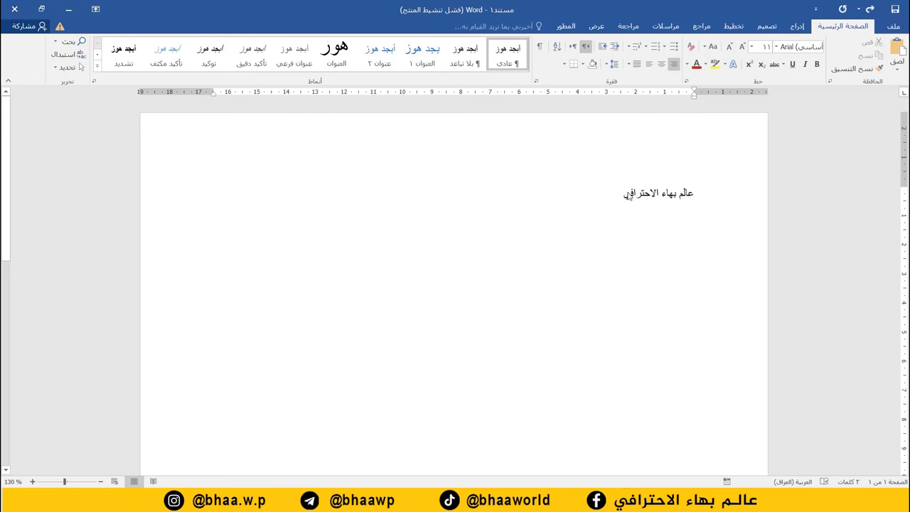
pyautogui.moveTo(616, 194); pyautogui.dragTo(689, 197)
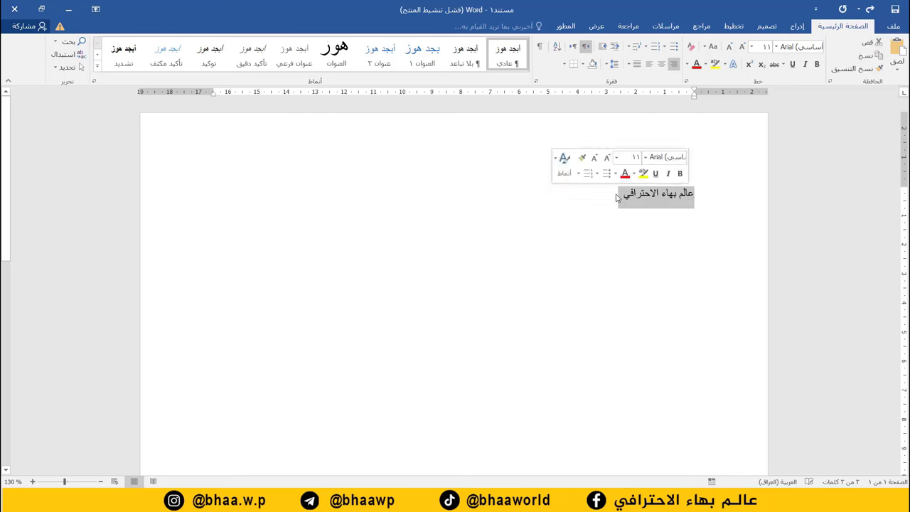
pyautogui.click(624, 194)
pyautogui.moveTo(624, 194); pyautogui.dragTo(694, 199)
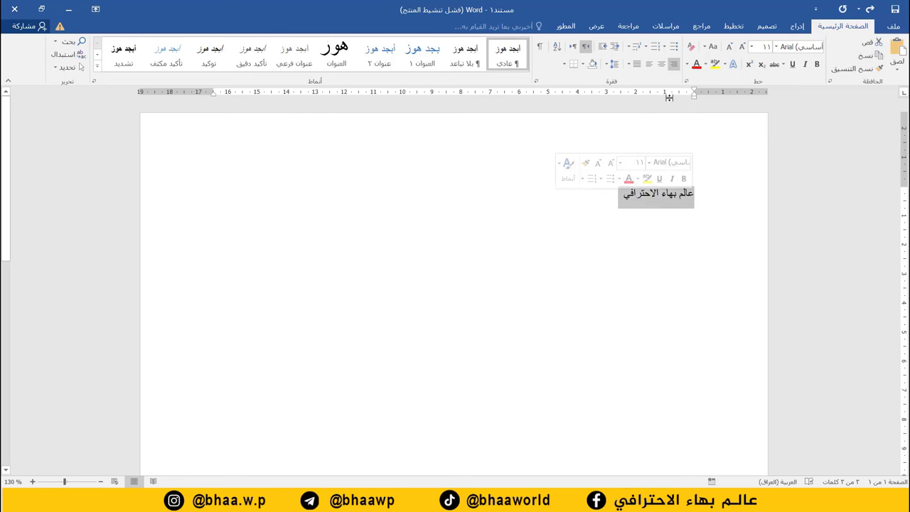
pyautogui.click(661, 64)
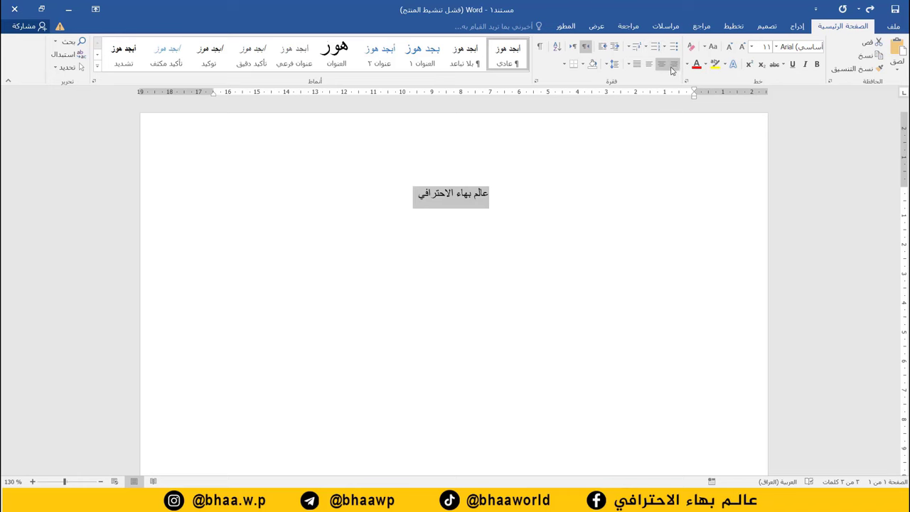
pyautogui.click(674, 65)
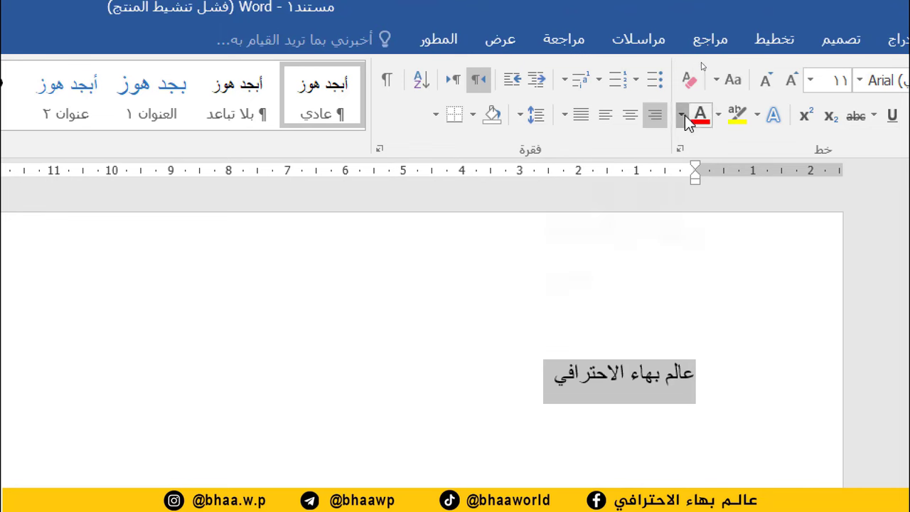
# - Colour the selected title line green after browsing the font formatting menus
pyautogui.click(681, 116)
pyautogui.click(717, 116)
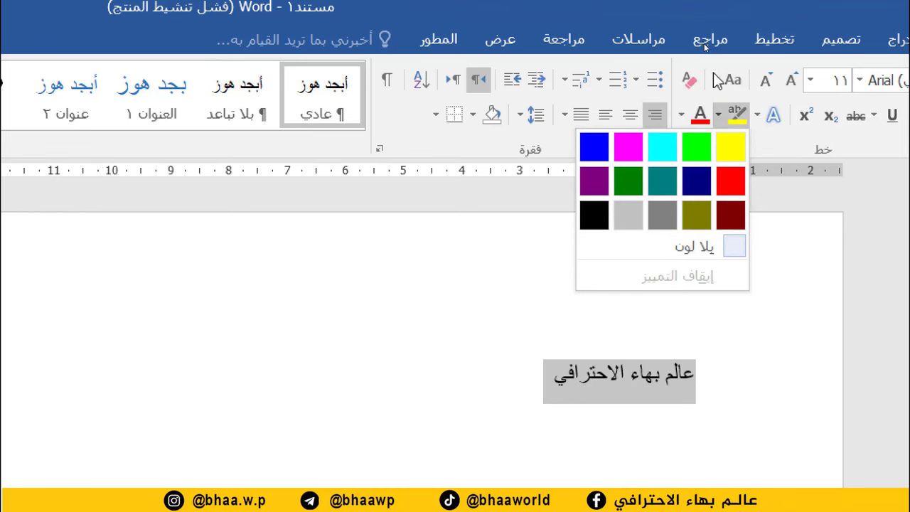
pyautogui.click(717, 81)
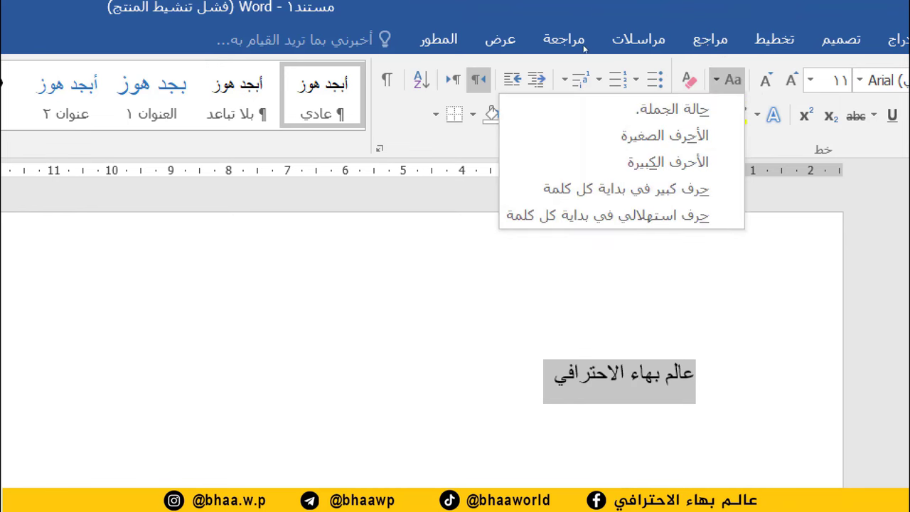
pyautogui.click(444, 130)
pyautogui.click(436, 116)
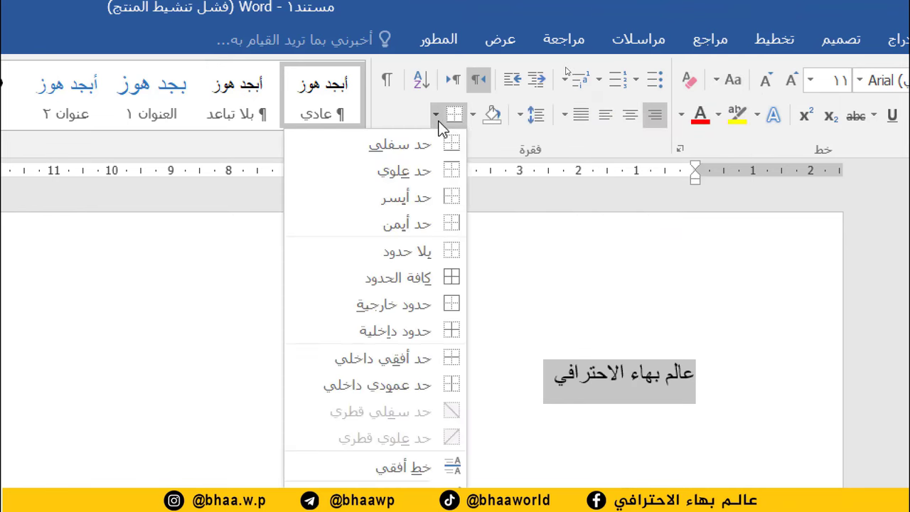
pyautogui.click(437, 115)
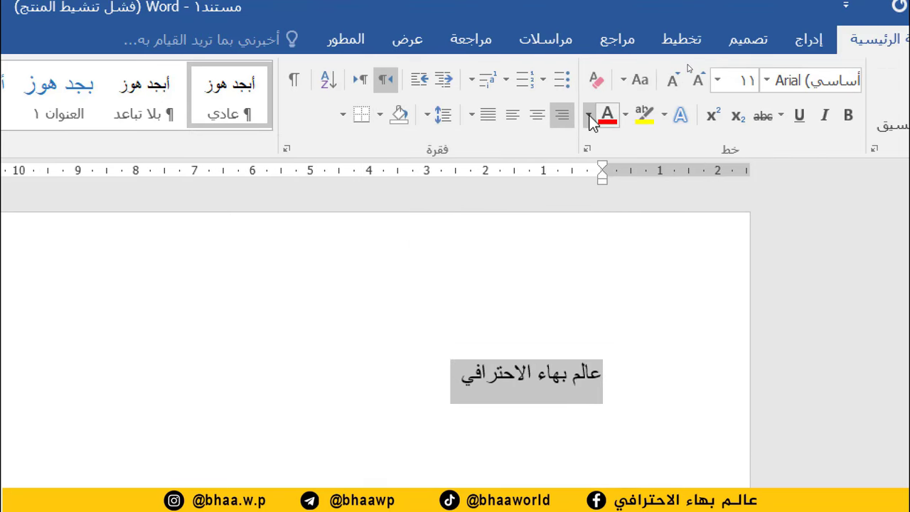
pyautogui.click(589, 116)
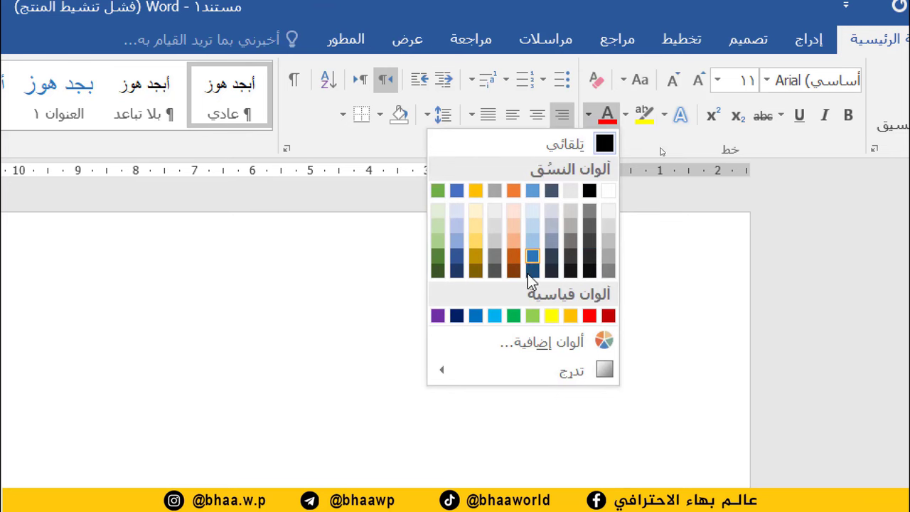
pyautogui.click(517, 313)
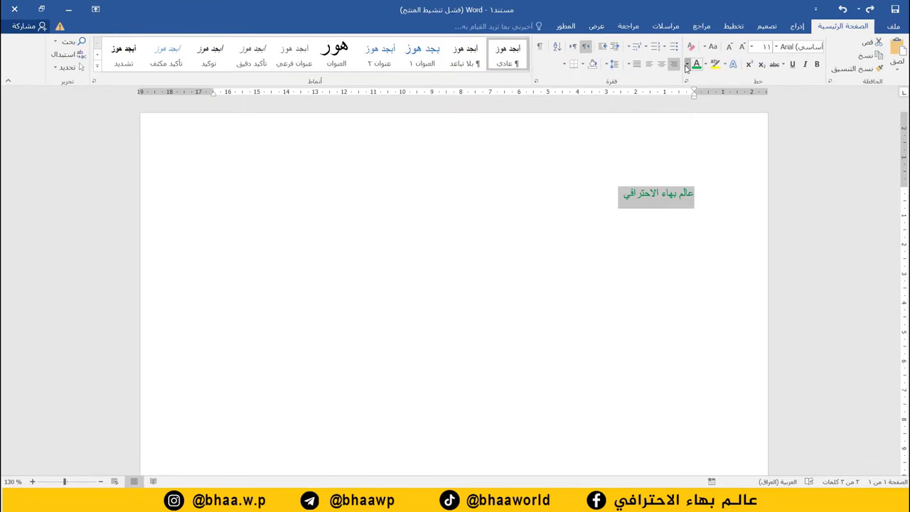
# - Change the title to red and bold, leaving italic and underline off
pyautogui.click(687, 64)
pyautogui.click(688, 164)
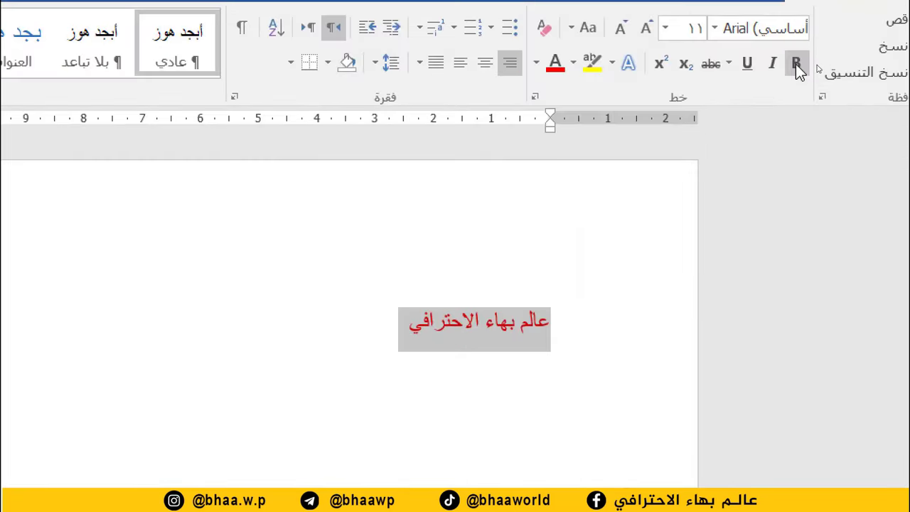
pyautogui.click(818, 66)
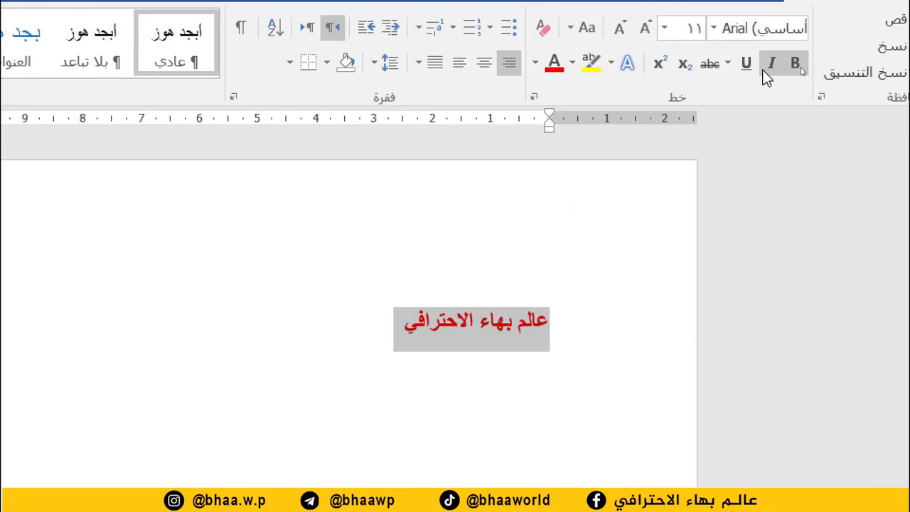
pyautogui.click(770, 68)
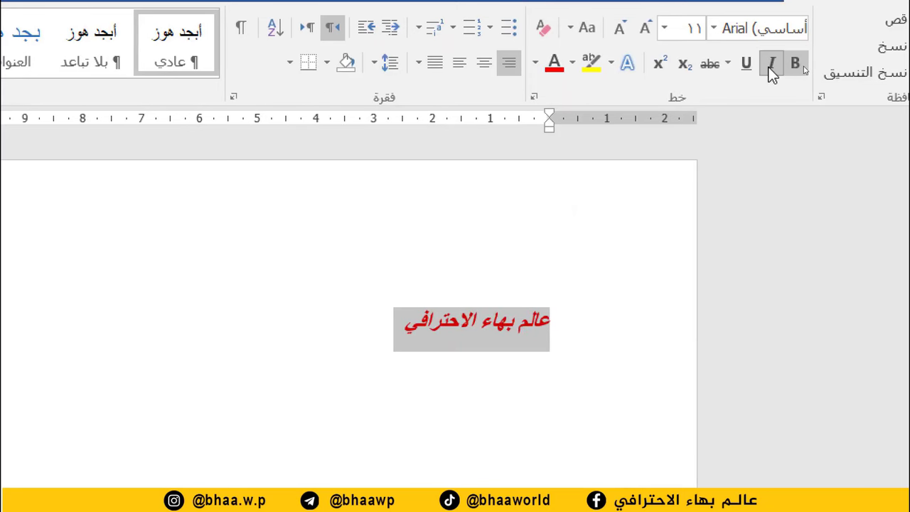
pyautogui.click(770, 68)
pyautogui.click(746, 67)
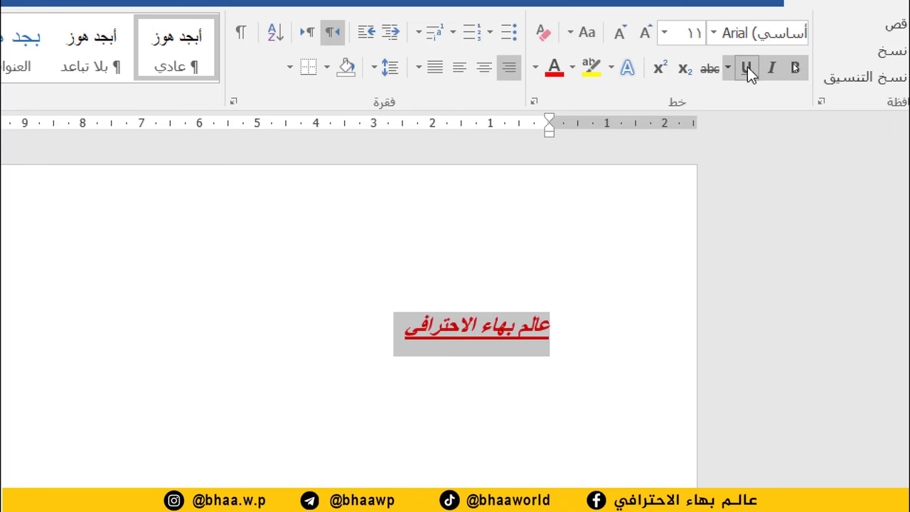
pyautogui.click(748, 67)
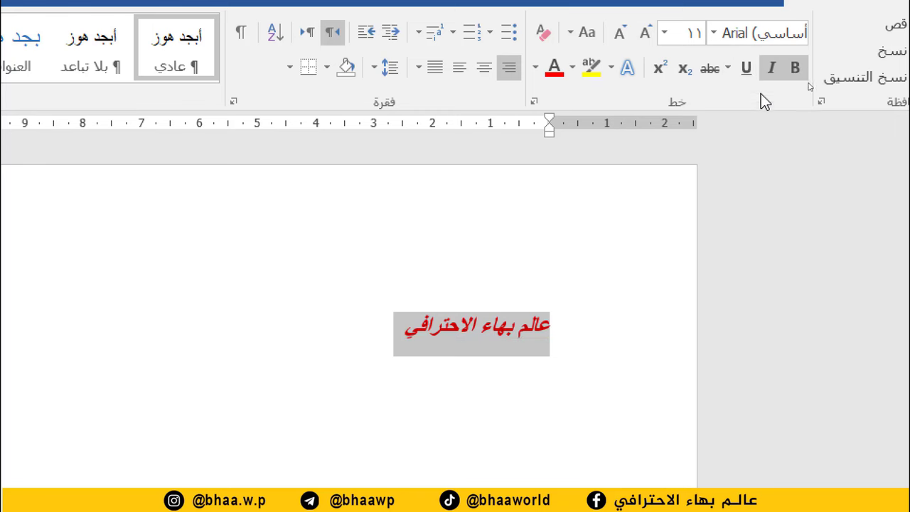
pyautogui.click(774, 69)
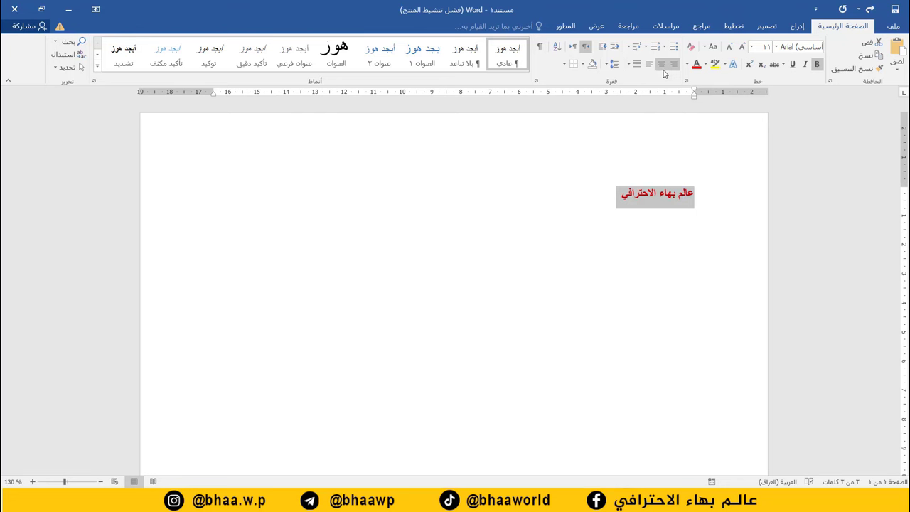
# - Centre the red bold heading and start an empty line beneath it
pyautogui.click(661, 66)
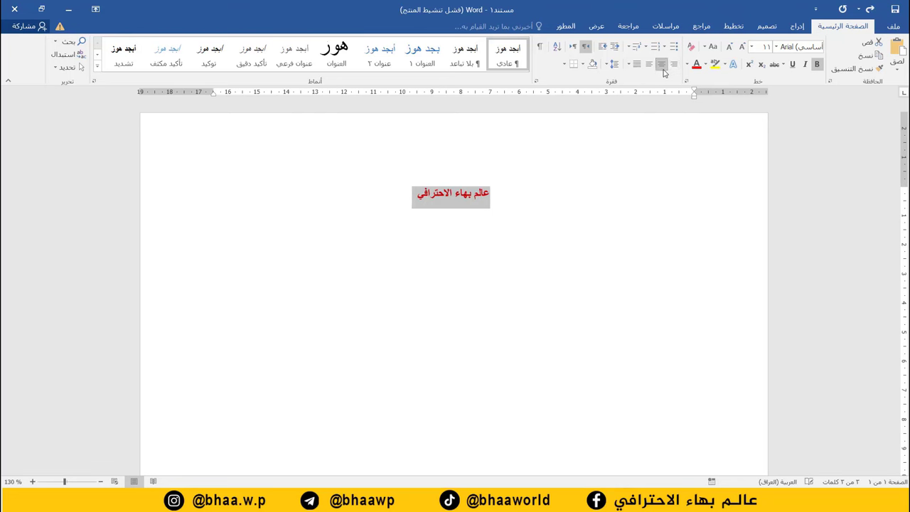
pyautogui.click(405, 193)
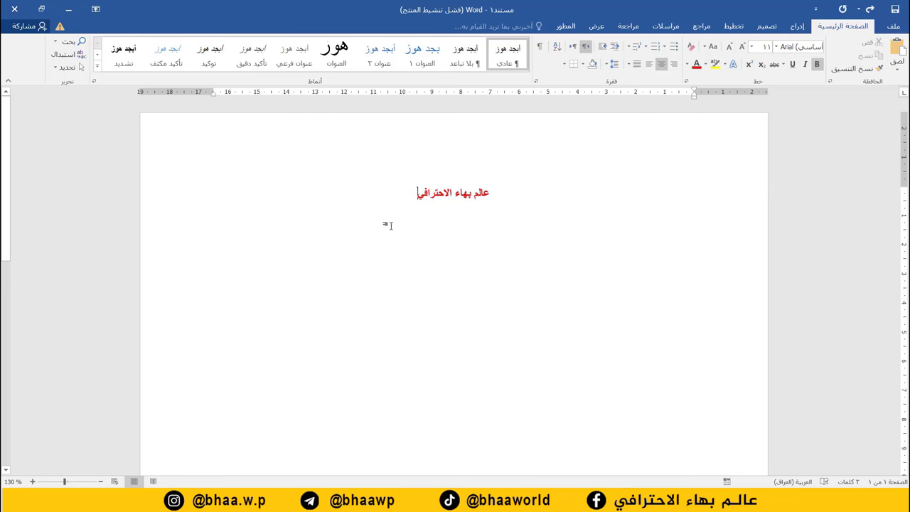
pyautogui.press('Return')
pyautogui.click(409, 198)
pyautogui.click(449, 219)
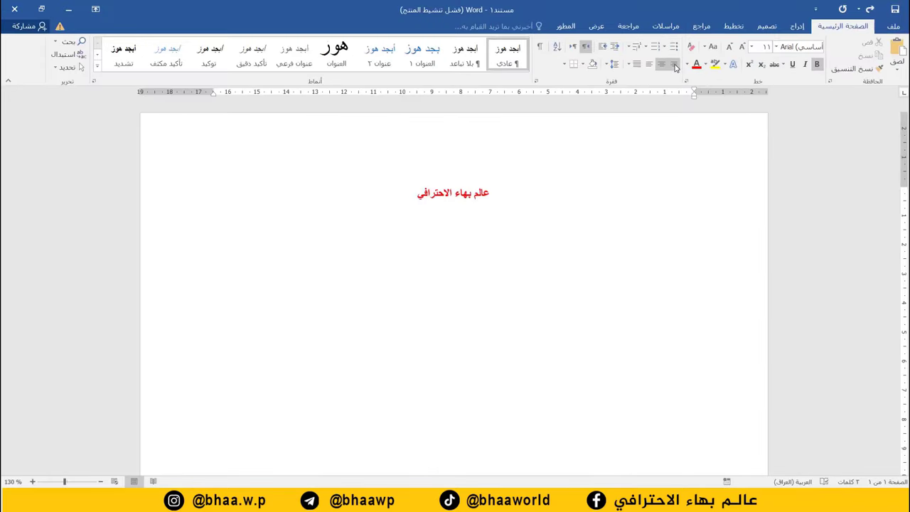
# - Right-align the new line and type منصة تعليمية تقدم دورات لبرامج الحاسوب
pyautogui.click(675, 65)
pyautogui.write('من')
pyautogui.write('صة من')
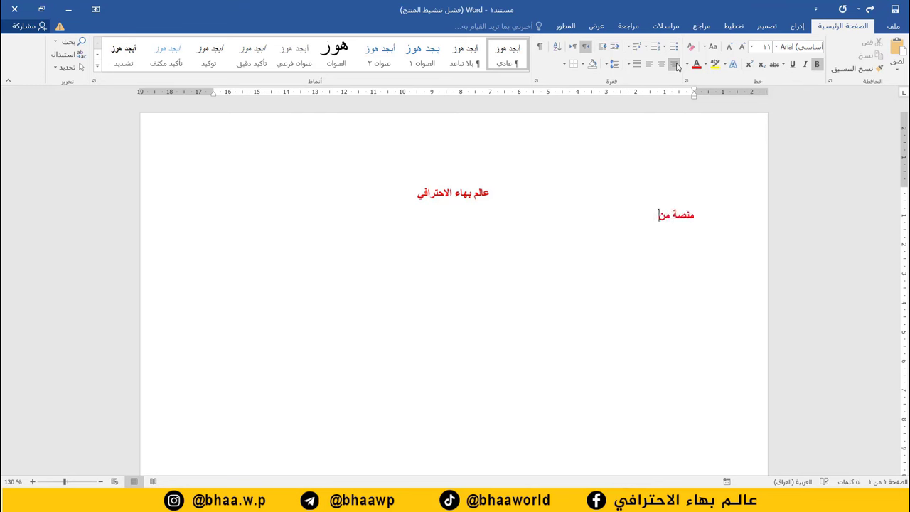
pyautogui.press('BackSpace')
pyautogui.press('BackSpace')
pyautogui.write('تعليمية ')
pyautogui.write('تق')
pyautogui.write('دم دور')
pyautogui.write('ات لبرامج ')
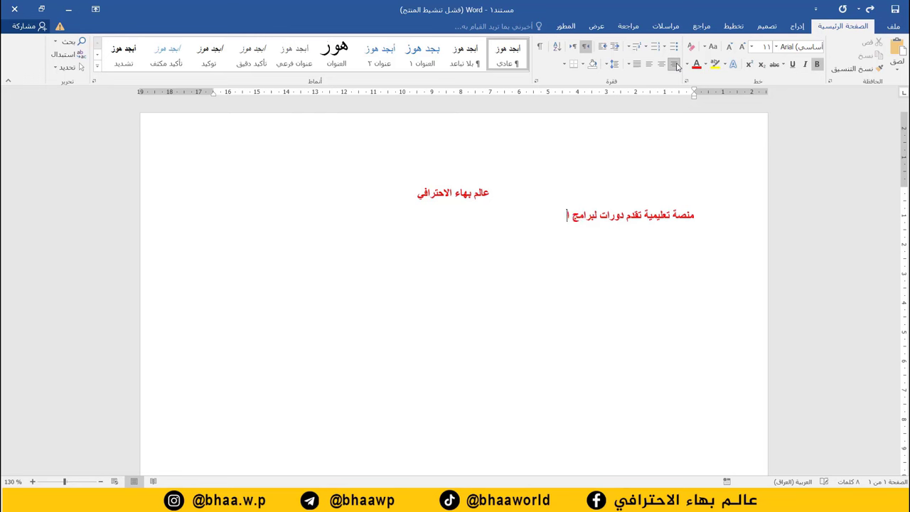
pyautogui.write('الحاسوب')
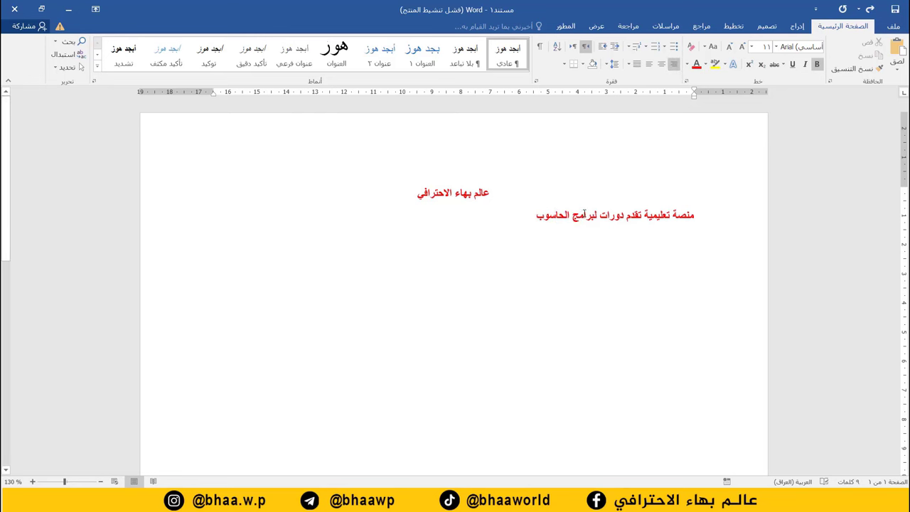
# - Select the whole platform line and remove its bold formatting
pyautogui.doubleClick(574, 215)
pyautogui.click(569, 215)
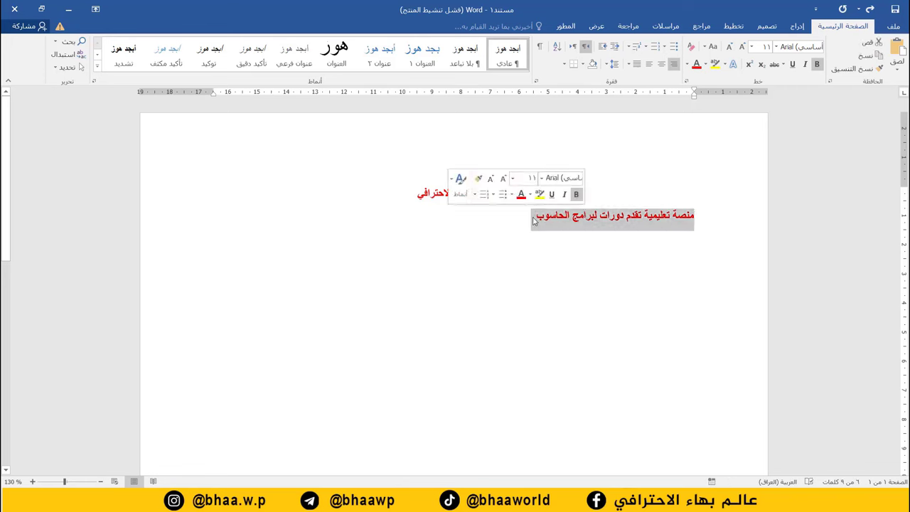
pyautogui.press('End')
pyautogui.doubleClick(620, 217)
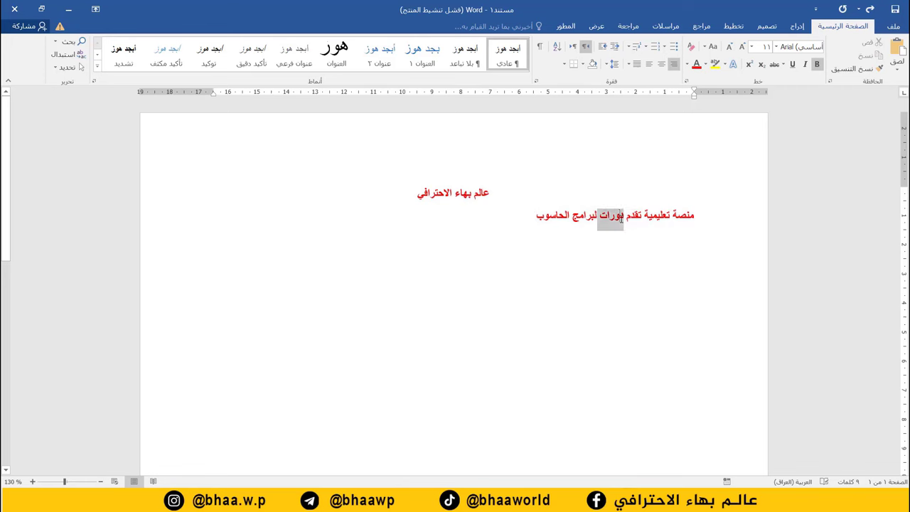
pyautogui.click(621, 216)
pyautogui.click(618, 215)
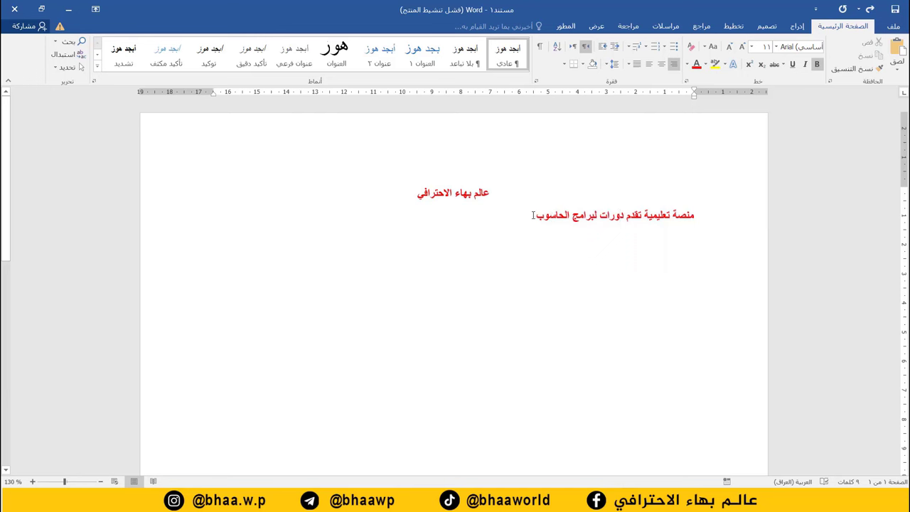
pyautogui.moveTo(532, 216); pyautogui.dragTo(694, 215)
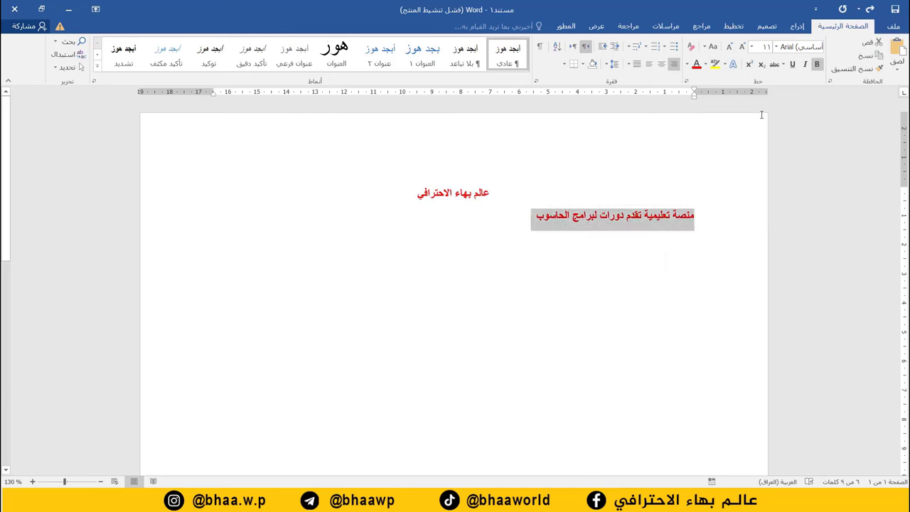
pyautogui.click(817, 65)
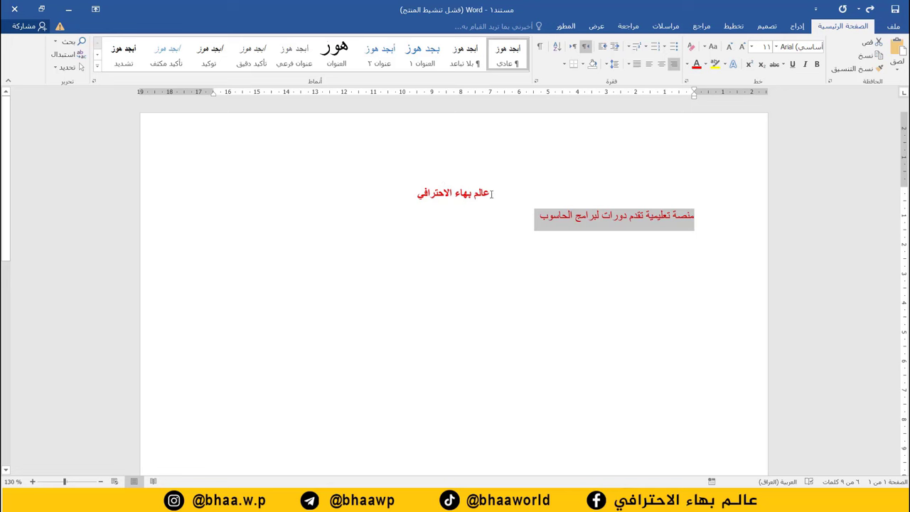
# - Colour the platform line black
pyautogui.click(687, 64)
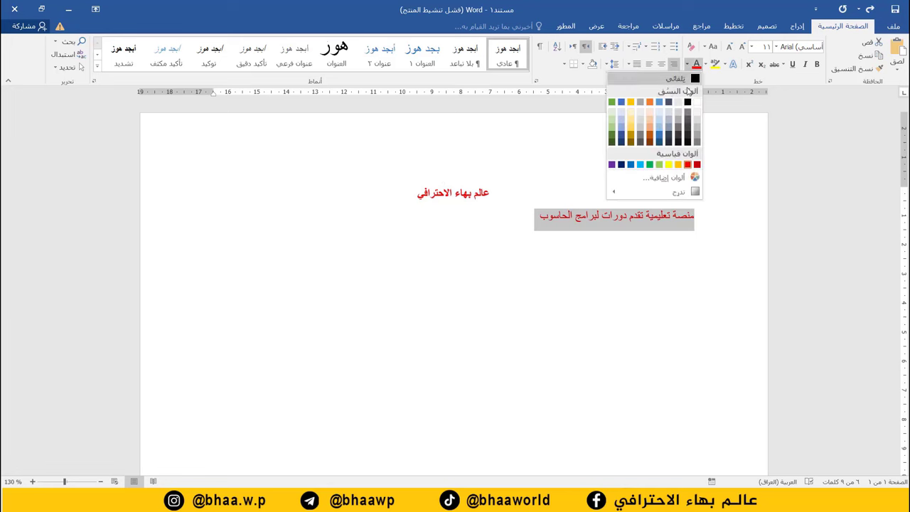
pyautogui.click(687, 104)
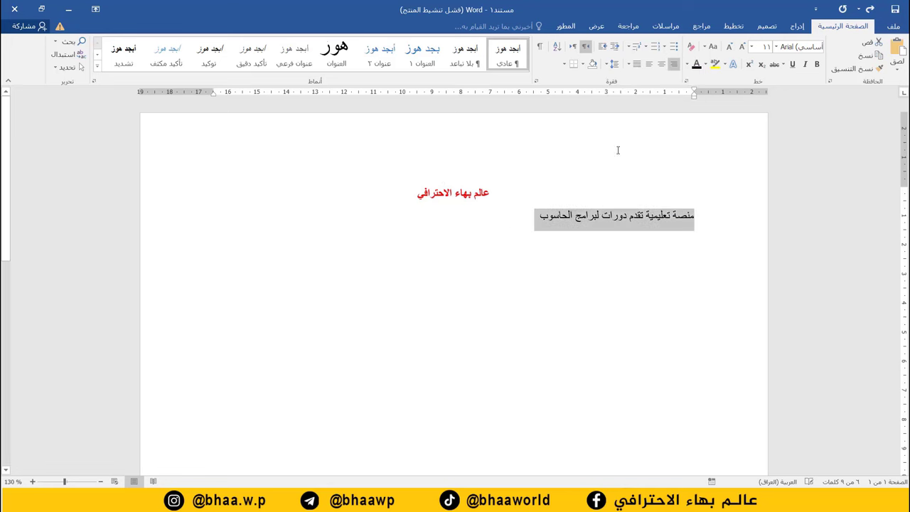
pyautogui.click(535, 219)
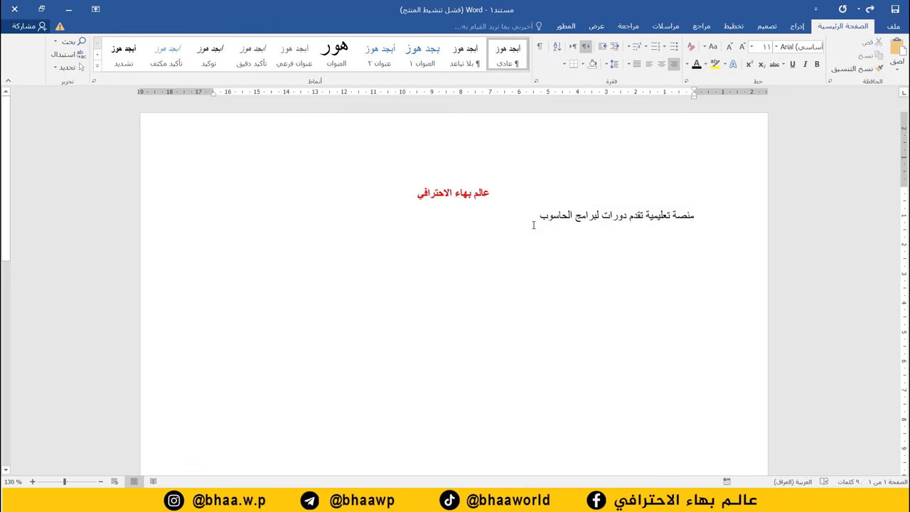
# - Add the line هم دورات الحاسوب التي تقدمها منصة عالم بهاء الاحترافي below it
pyautogui.press('Return')
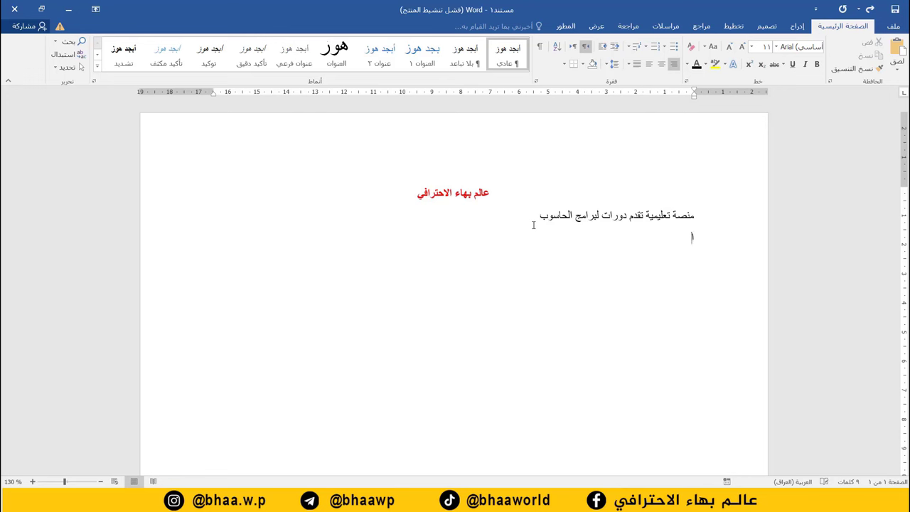
pyautogui.write('هم دورات')
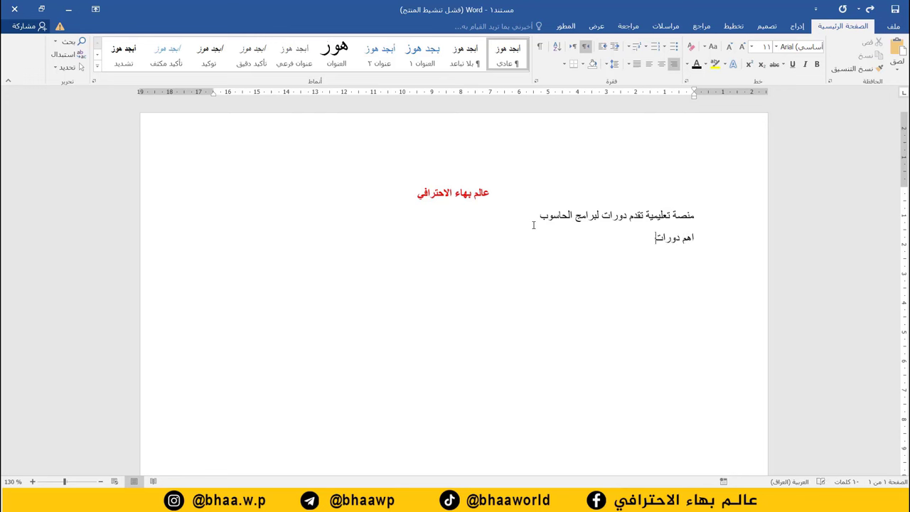
pyautogui.write(' الحاسوب')
pyautogui.write(' التي تقدم')
pyautogui.write('ها')
pyautogui.write('م')
pyautogui.write('نصة عالمب')
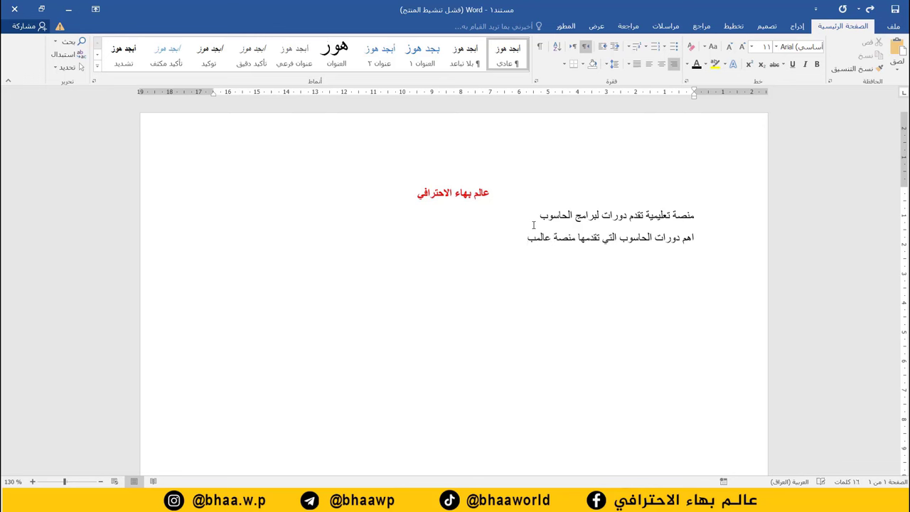
pyautogui.press('BackSpace')
pyautogui.write('بها')
pyautogui.write('ء الاحترافي')
pyautogui.press('Return')
# - Type the course lines دورة اكسل and دورة فوتوشوب, then start a new paragraph
pyautogui.write('دورة اكس')
pyautogui.write('ل')
pyautogui.press('Return')
pyautogui.write('دورة فو')
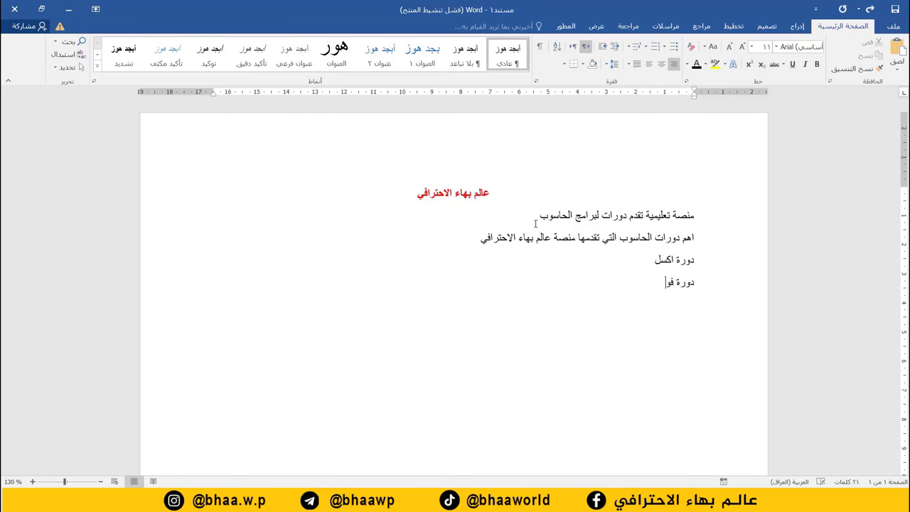
pyautogui.write('توشوب')
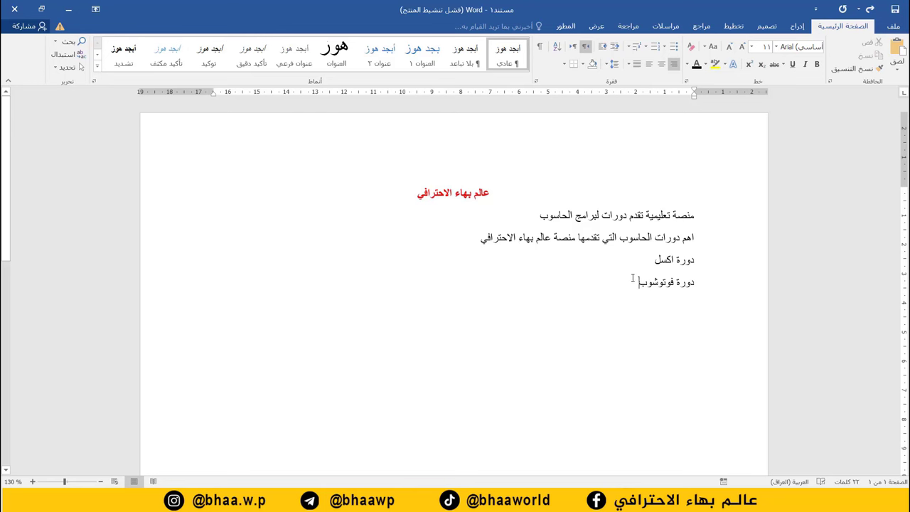
pyautogui.press('Return')
pyautogui.press('Return')
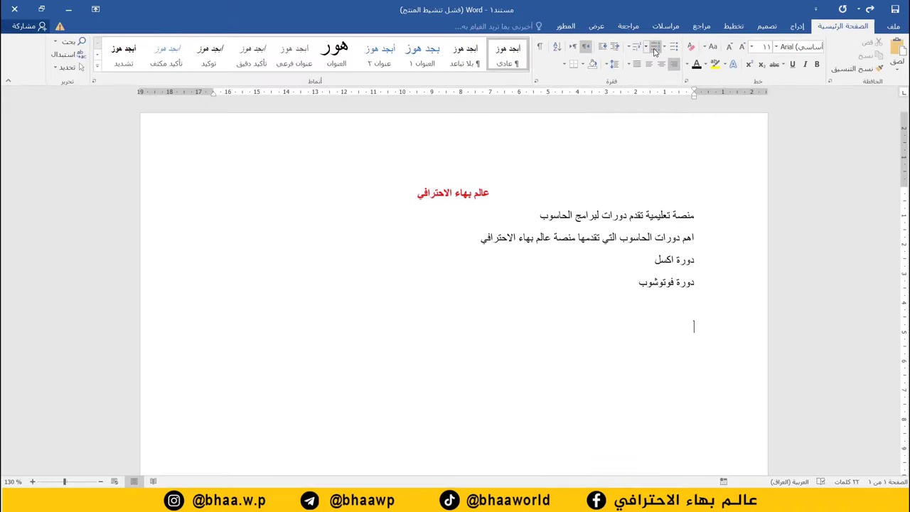
# - Create a numbered list: دورة فوتوشوب, دورة اكسل, دورة مونتاج الفيديو, دورة تصميم الشعارات
pyautogui.click(655, 51)
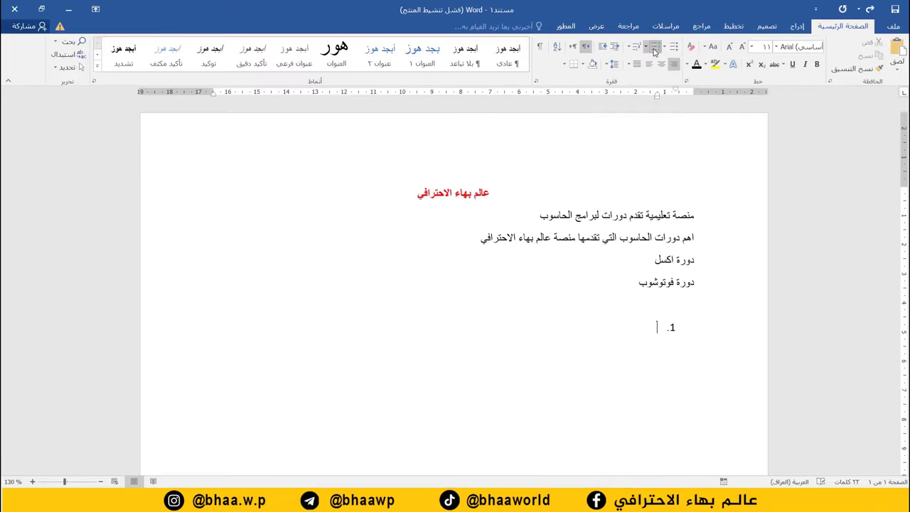
pyautogui.write('دورة فوت')
pyautogui.write('وشوب')
pyautogui.press('Return')
pyautogui.write('دورة')
pyautogui.write(' اكسل')
pyautogui.press('Return')
pyautogui.write('دو')
pyautogui.write('رة مو')
pyautogui.write('نتاج الفيديو')
pyautogui.press('Return')
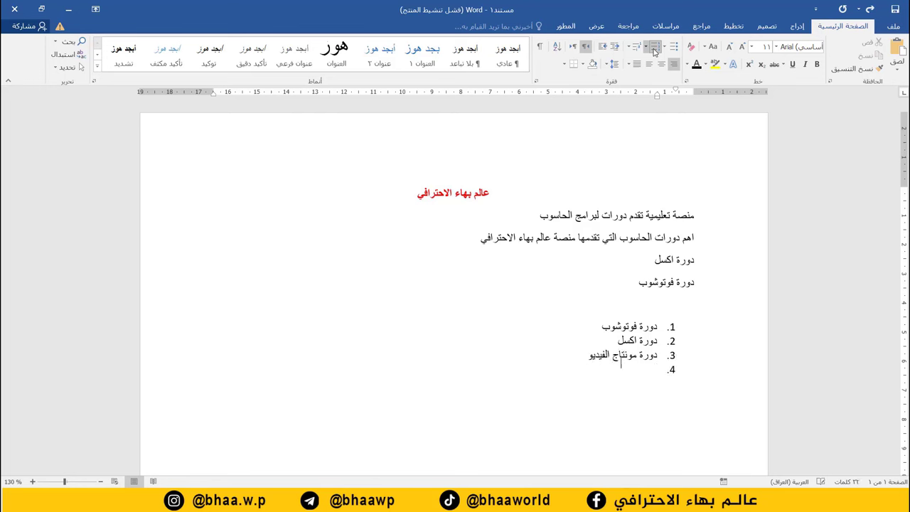
pyautogui.write('دورة تصمي')
pyautogui.write('م الشعارات')
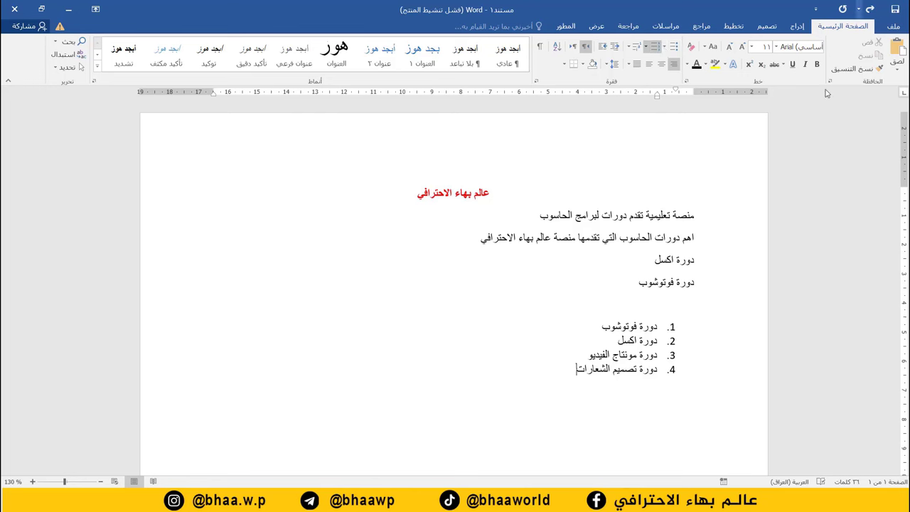
pyautogui.moveTo(626, 285); pyautogui.dragTo(698, 264)
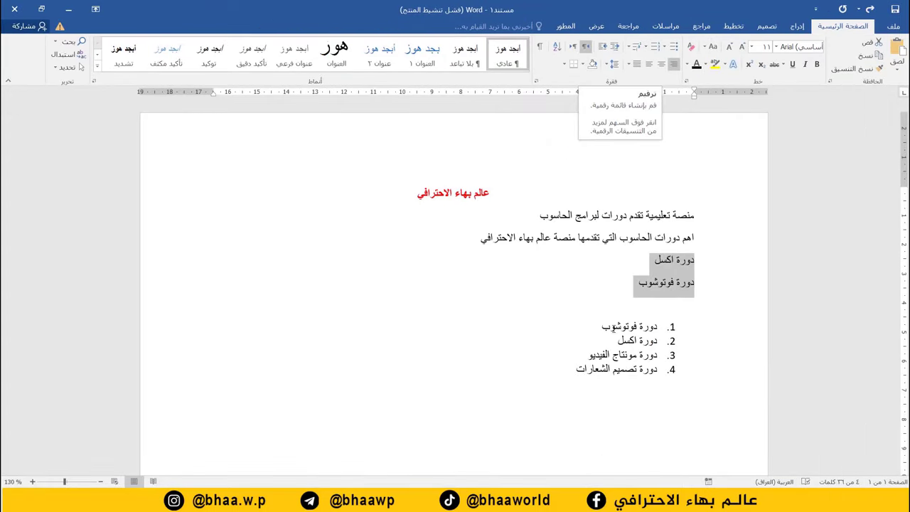
# - Apply numbering to the Excel and Photoshop lines as items 1–2
pyautogui.click(655, 46)
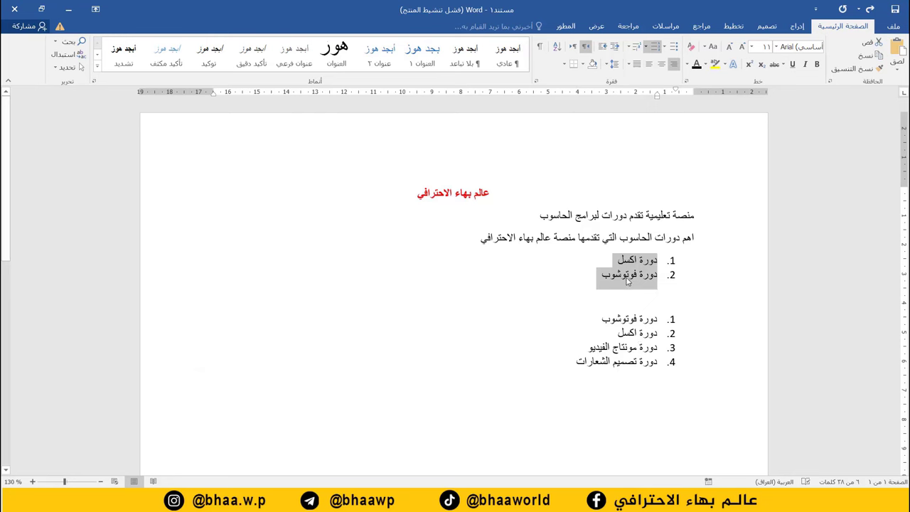
pyautogui.click(453, 384)
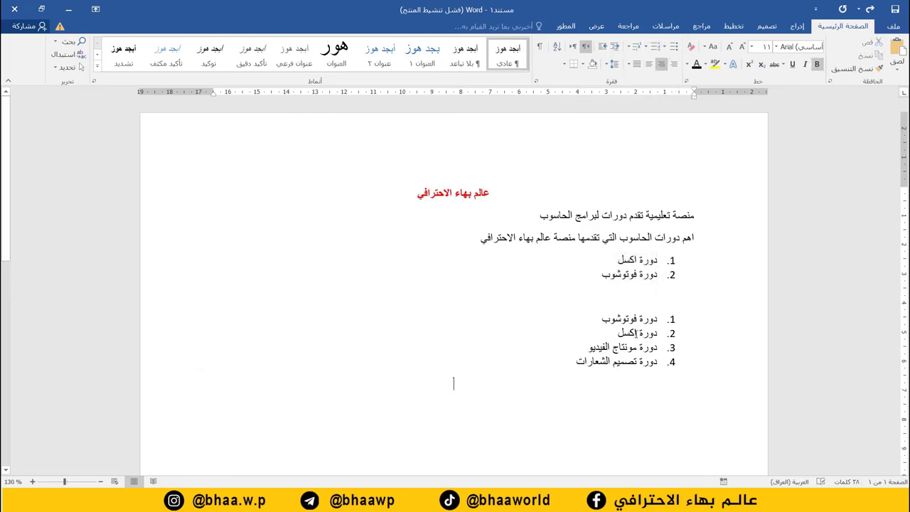
pyautogui.moveTo(595, 283); pyautogui.dragTo(685, 258)
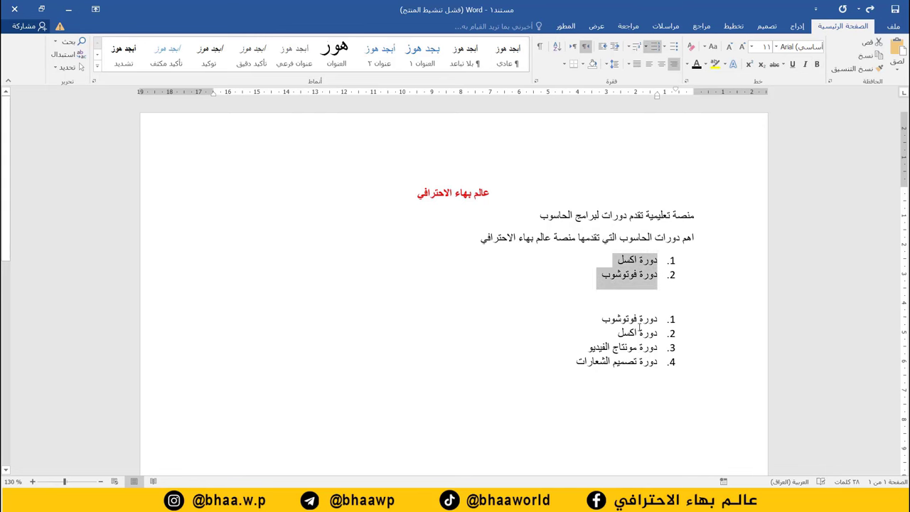
pyautogui.moveTo(640, 329); pyautogui.dragTo(576, 364)
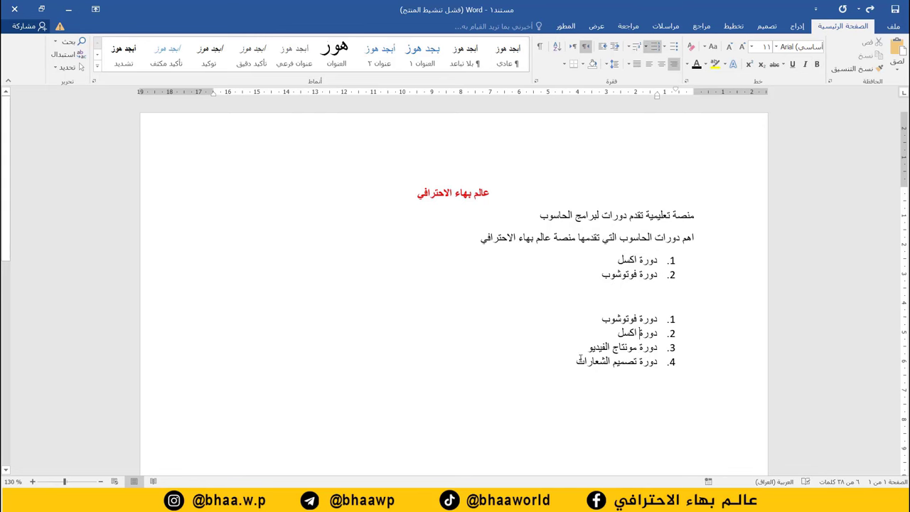
pyautogui.click(594, 341)
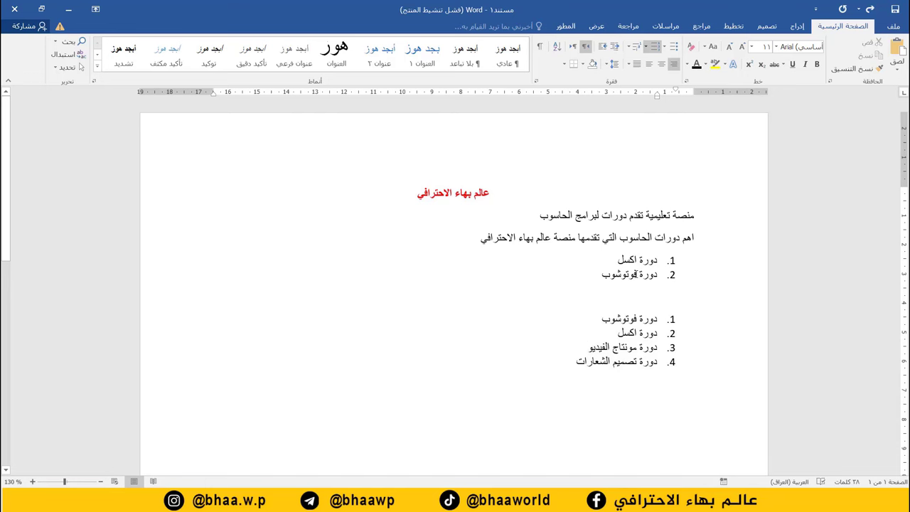
# - Make the lower list continue numbering as items 3 to 6
pyautogui.rightClick(633, 321)
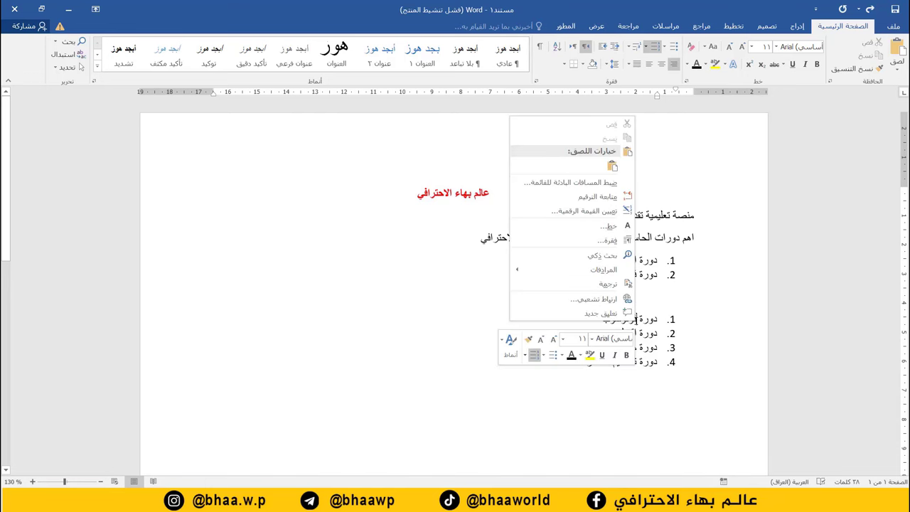
pyautogui.click(647, 321)
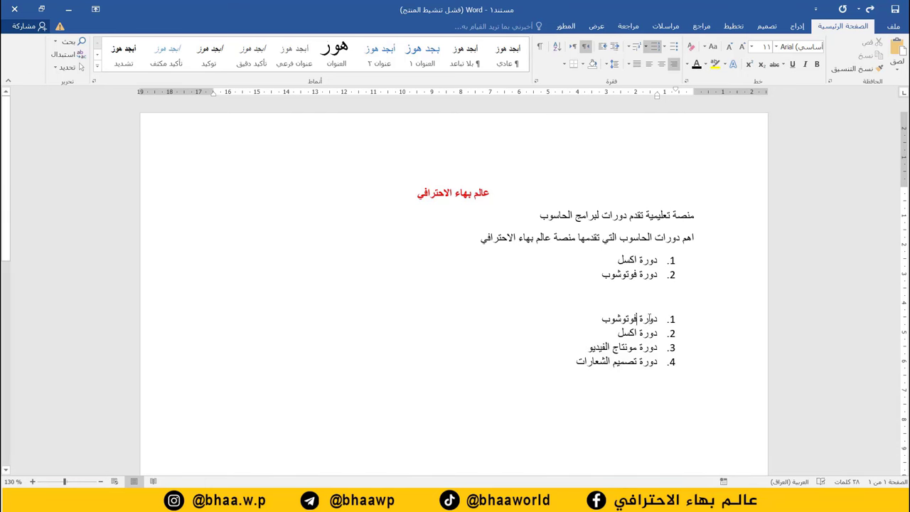
pyautogui.rightClick(648, 319)
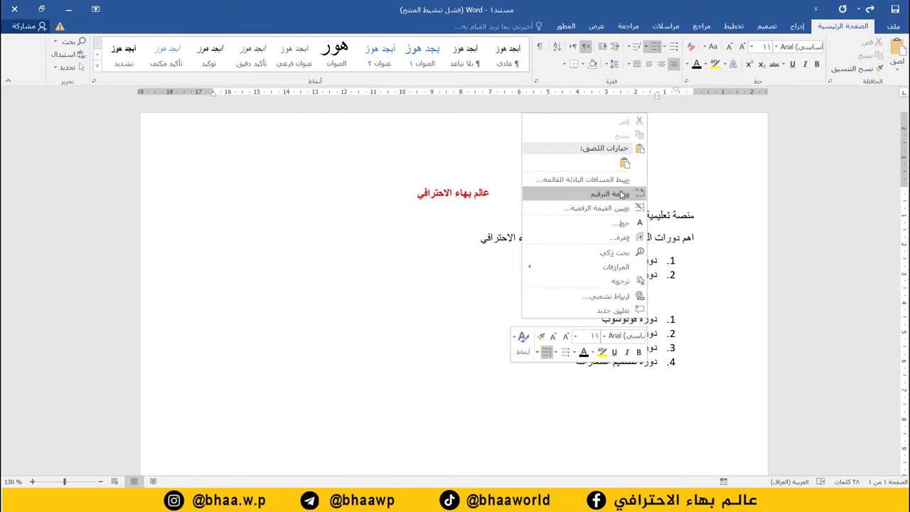
pyautogui.click(623, 195)
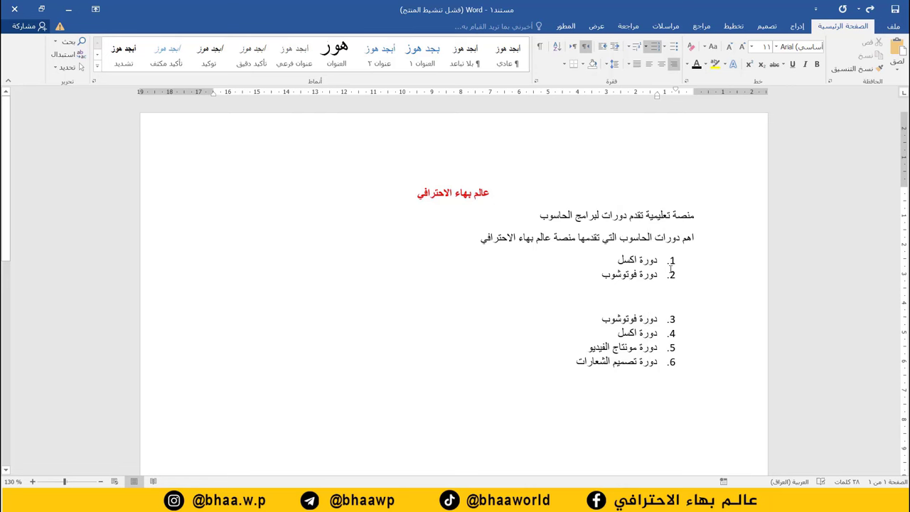
pyautogui.click(645, 306)
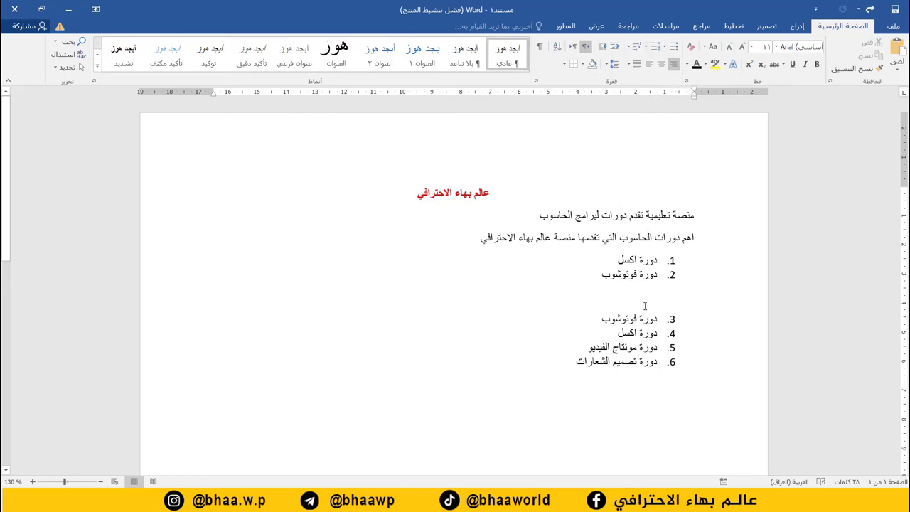
pyautogui.press('BackSpace')
pyautogui.press('BackSpace')
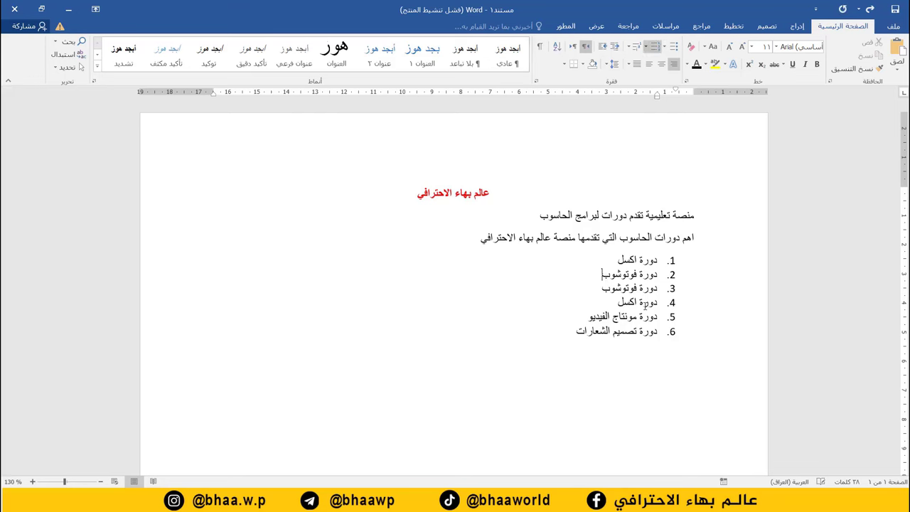
pyautogui.hotkey('ctrl', 'z')
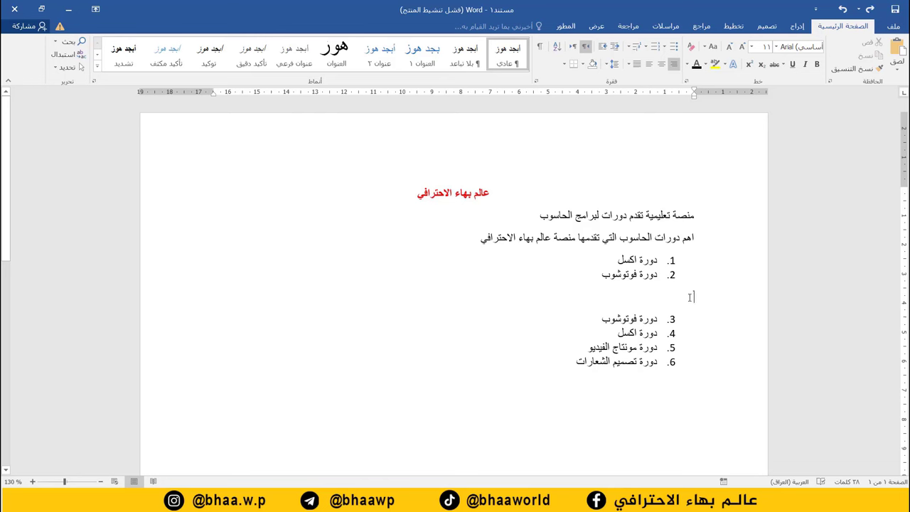
pyautogui.doubleClick(689, 297)
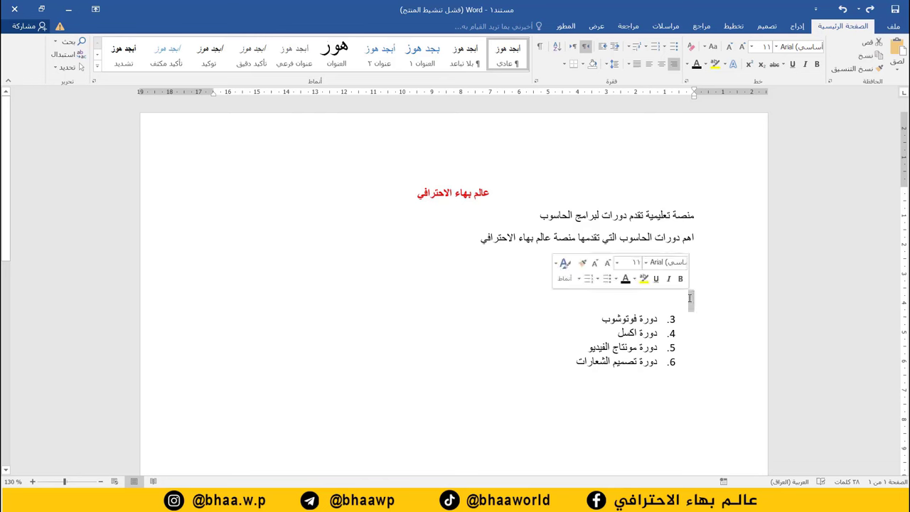
pyautogui.hotkey('ctrl', 'z')
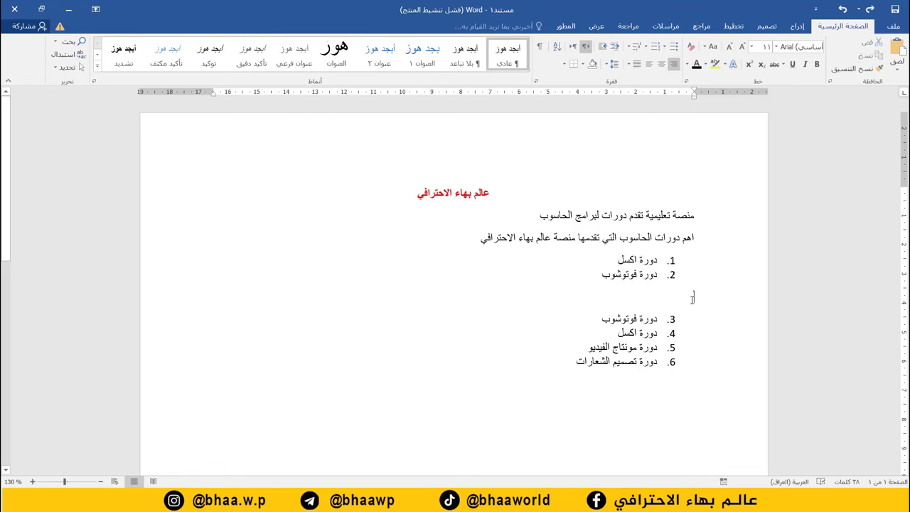
pyautogui.press('BackSpace')
pyautogui.press('BackSpace')
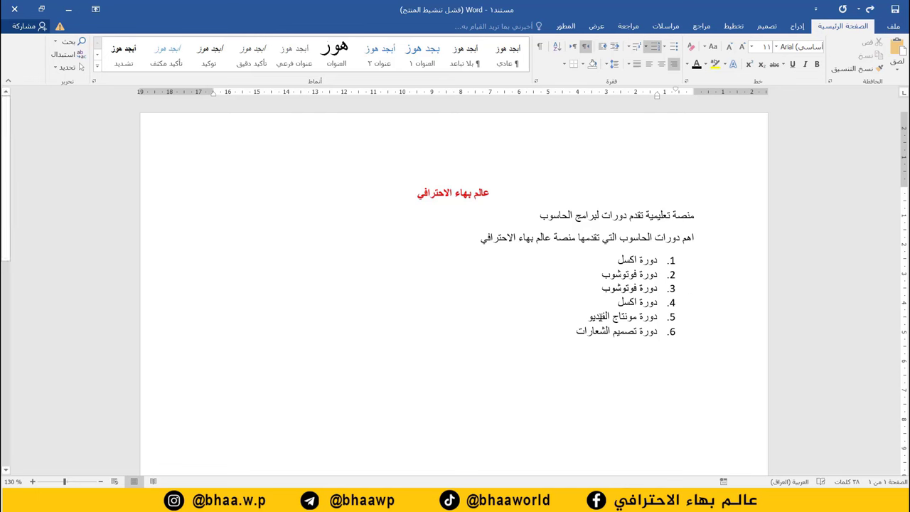
pyautogui.moveTo(581, 329); pyautogui.dragTo(676, 265)
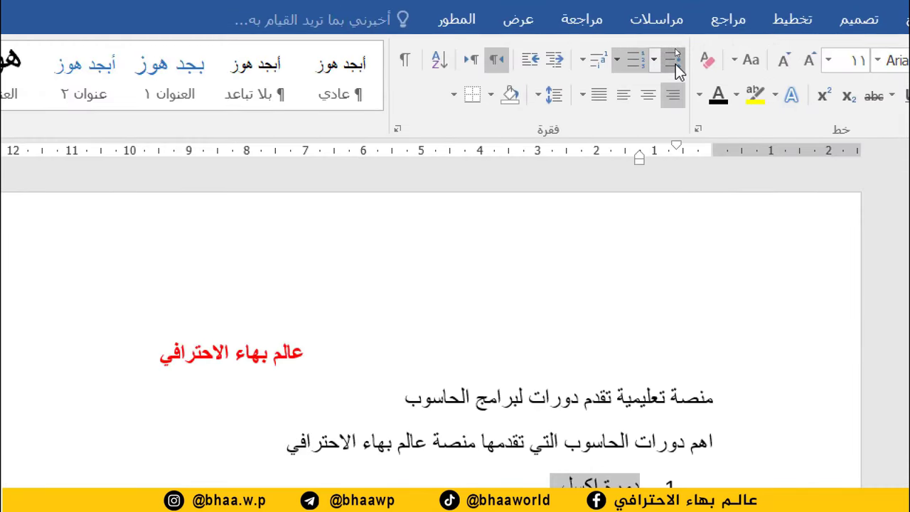
# - Restore numbering on the course list and insert an empty item 2 after دورة اكسل
pyautogui.click(675, 62)
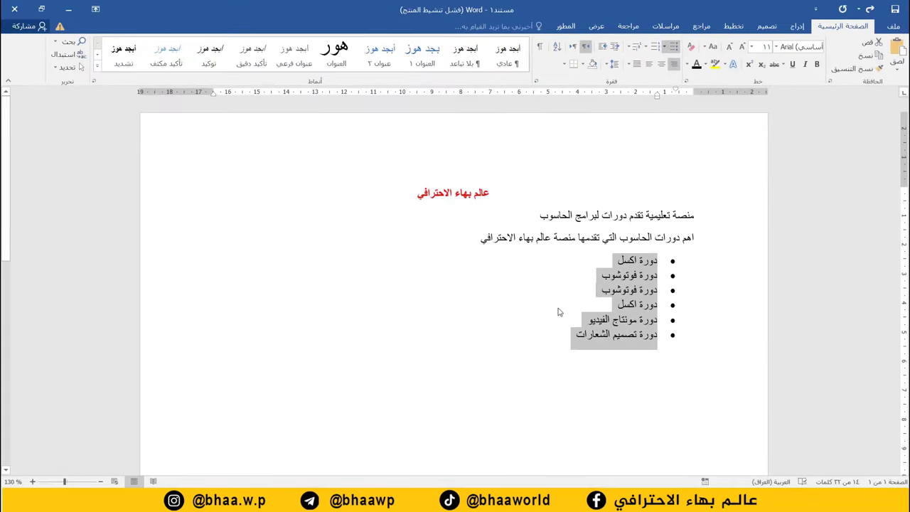
pyautogui.click(555, 324)
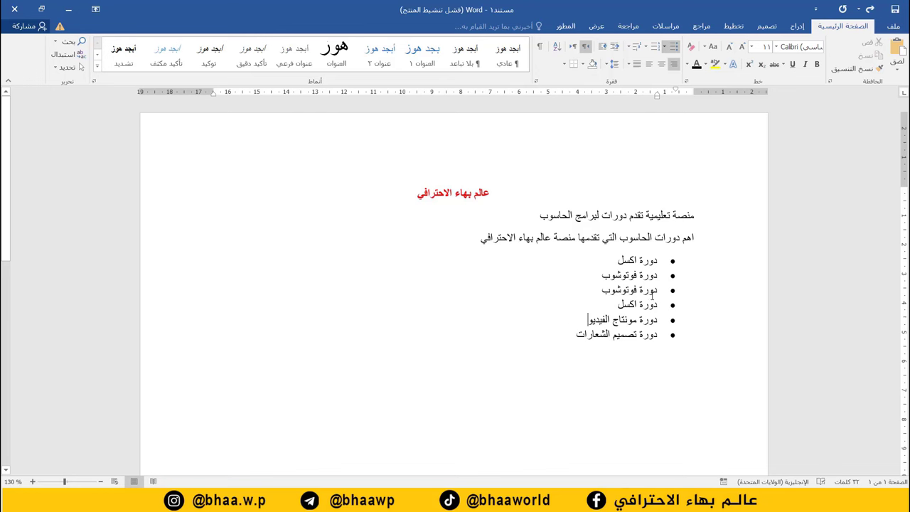
pyautogui.moveTo(576, 334); pyautogui.dragTo(658, 260)
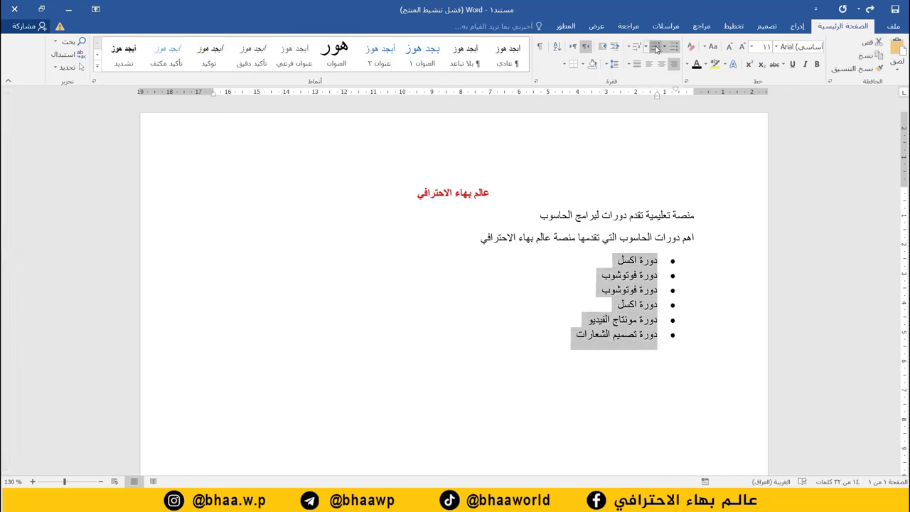
pyautogui.click(655, 47)
pyautogui.click(616, 261)
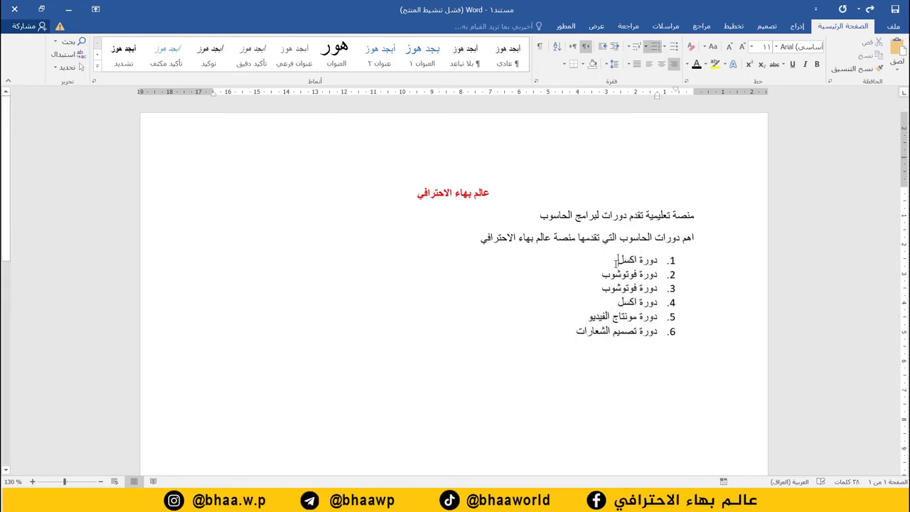
pyautogui.press('Return')
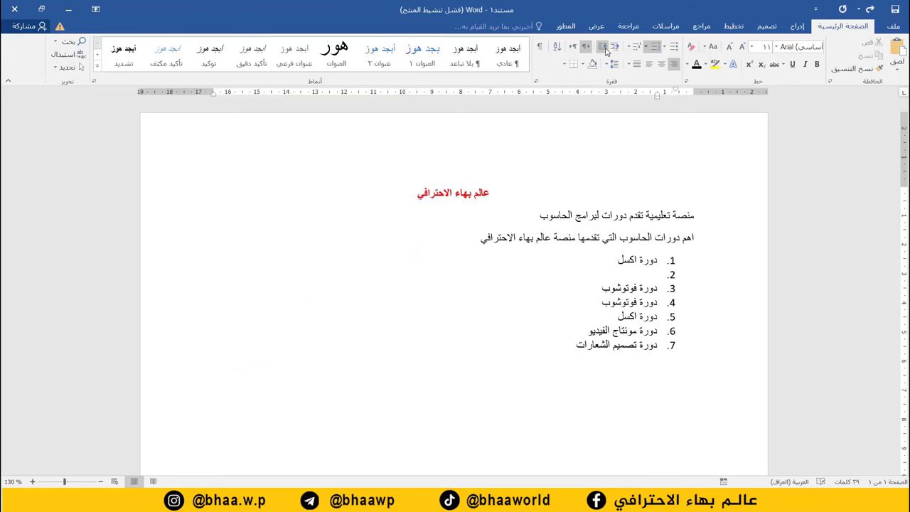
# - Indent the empty item as bullets and type مستوى أساسي, مستوى متقدم, مستوى احترافي
pyautogui.click(606, 50)
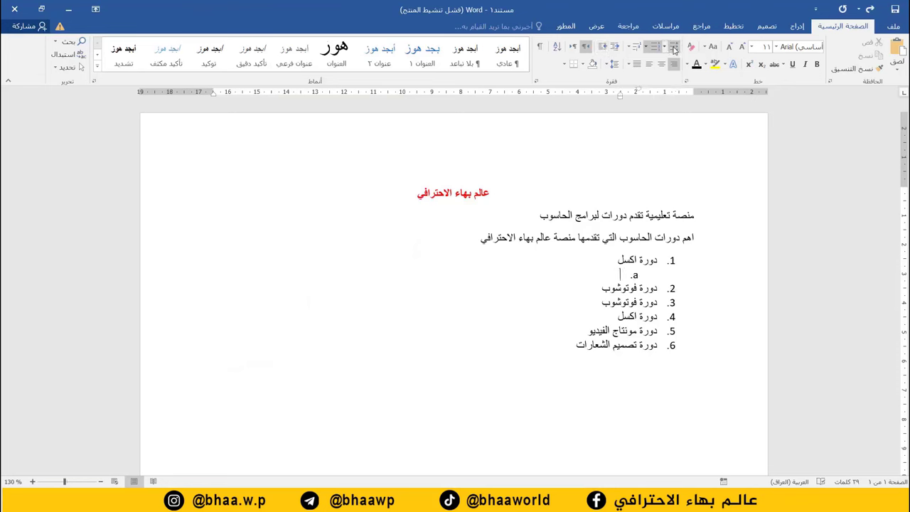
pyautogui.click(674, 49)
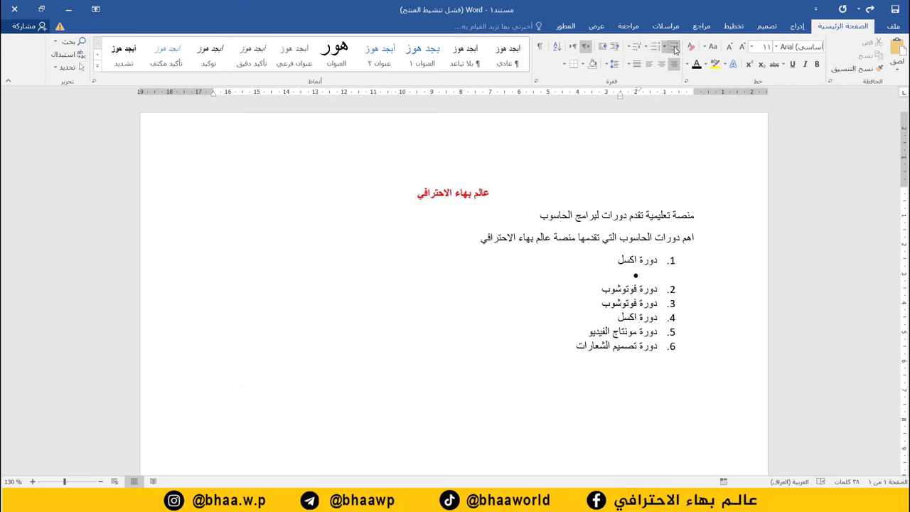
pyautogui.write('مستوى اساس')
pyautogui.write('ي')
pyautogui.press('Return')
pyautogui.write('مست')
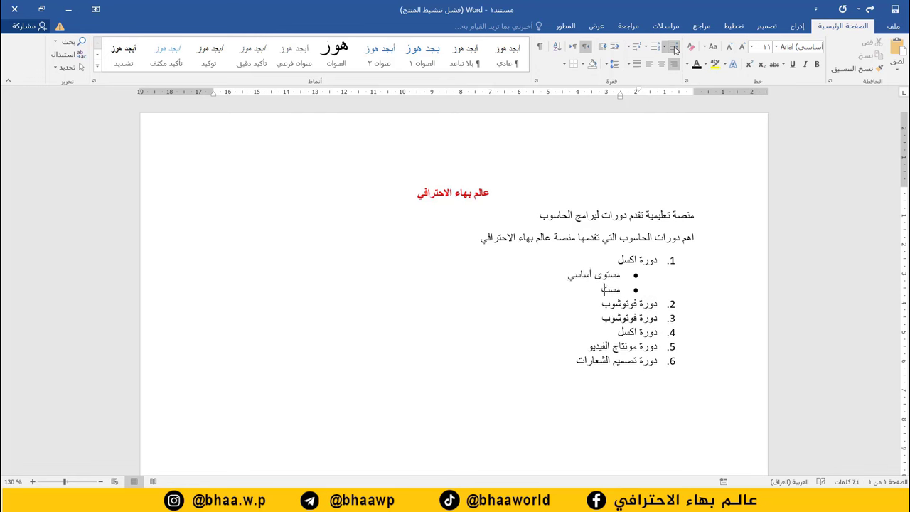
pyautogui.write('وى ا')
pyautogui.write('متقدم')
pyautogui.press('Return')
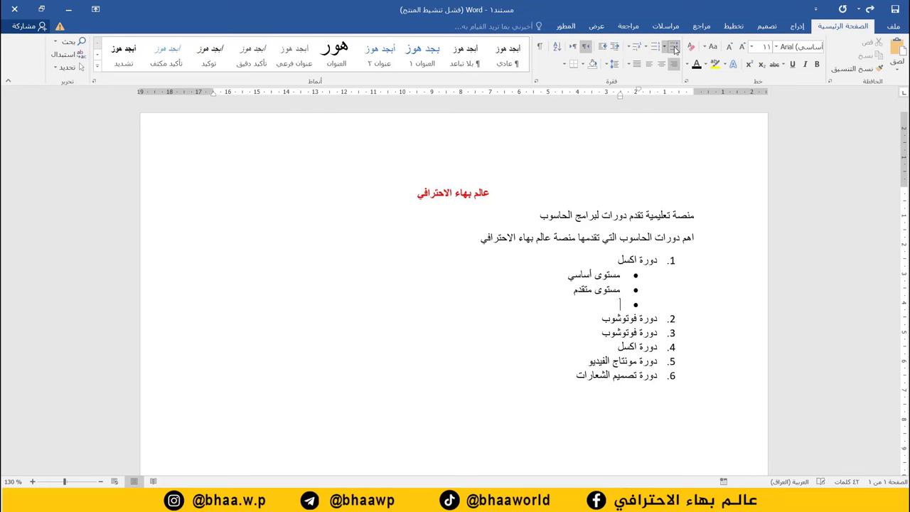
pyautogui.write('مست')
pyautogui.write('و')
pyautogui.write('ى احتراف')
pyautogui.write('ي')
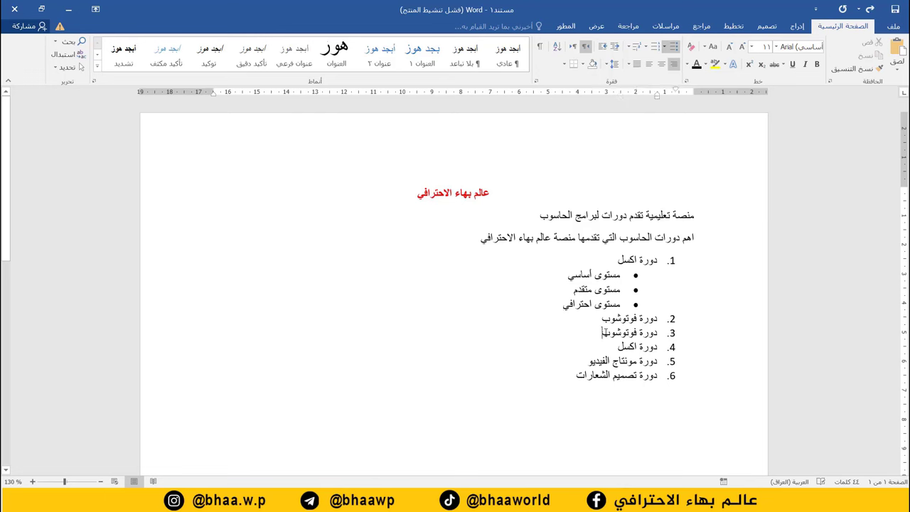
# - Delete the duplicate دورة فوتوشوب line and start a new item below the Photoshop course
pyautogui.tripleClick(605, 334)
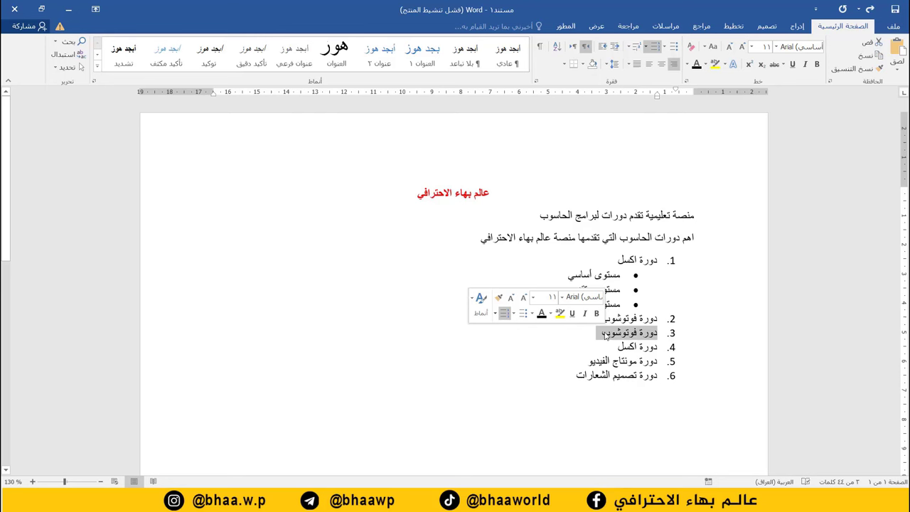
pyautogui.press('Delete')
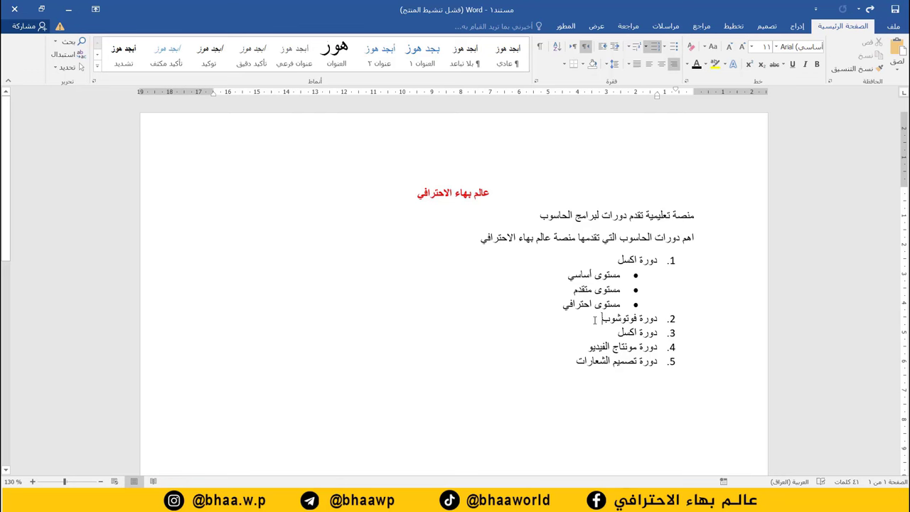
pyautogui.press('Return')
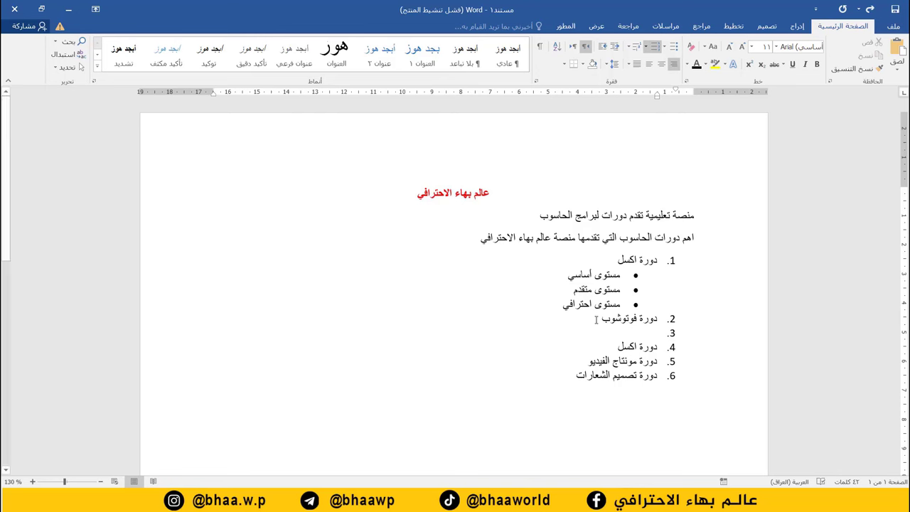
pyautogui.hotkey('ctrl', 'v')
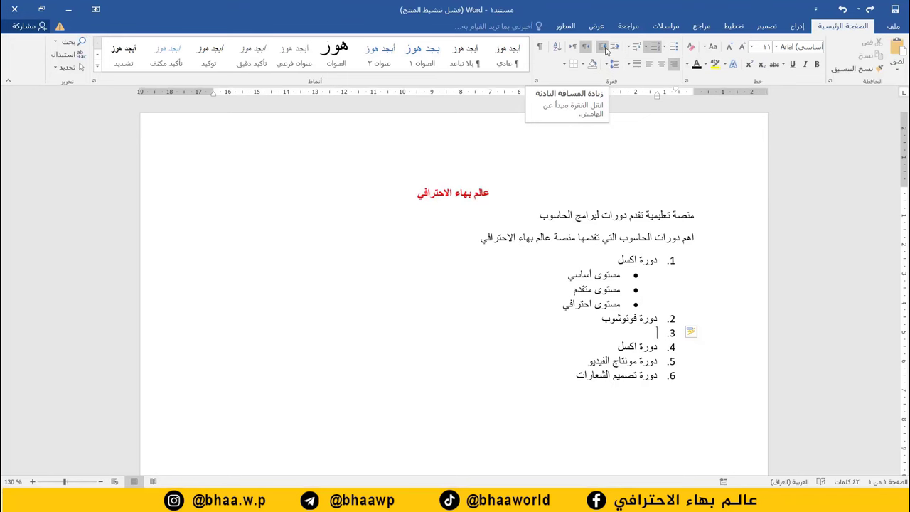
# - Add indented bullets مستوى اساسي, مستوى متقدم, مستوى احترافي and دكتور فوتوشوب under the Photoshop course
pyautogui.click(604, 47)
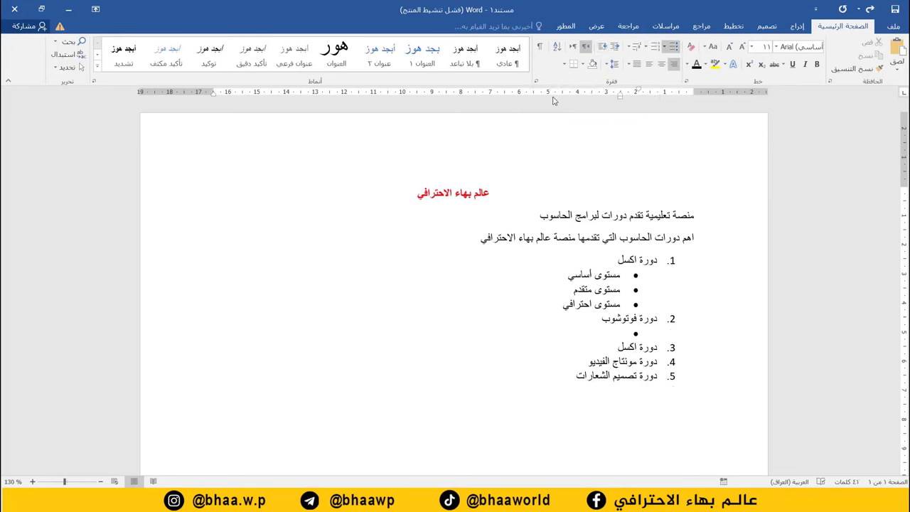
pyautogui.write('مستوى اس')
pyautogui.write('اسي')
pyautogui.press('Return')
pyautogui.write('مستوى مت')
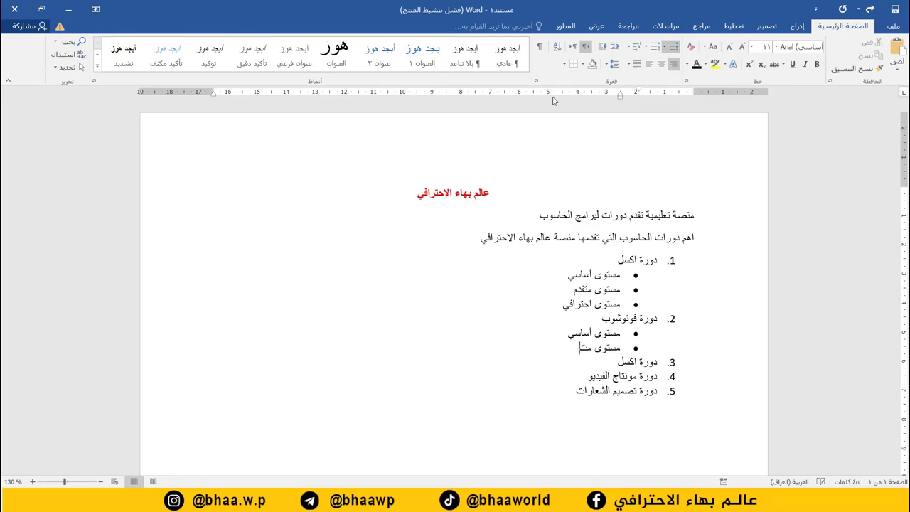
pyautogui.write('قدم')
pyautogui.press('Return')
pyautogui.write('مستوى ا')
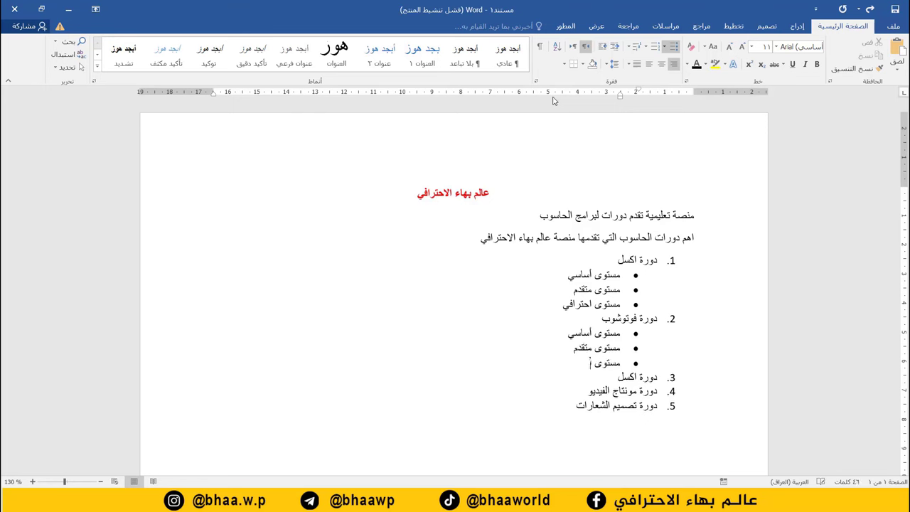
pyautogui.write('حترافي')
pyautogui.press('Return')
pyautogui.write('دكتور ')
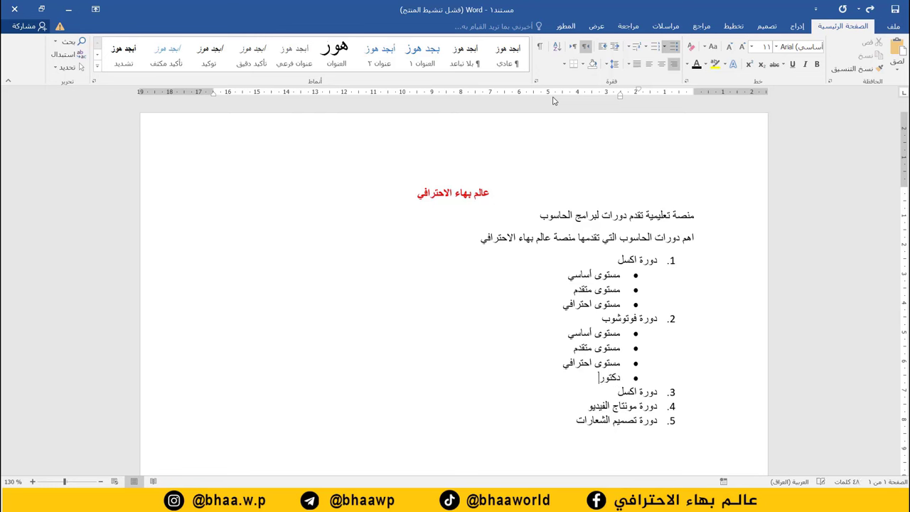
pyautogui.write('فوتوشوب')
# - Delete the duplicate دورة اكسل line and start a new item after دورة مونتاج الفيديو
pyautogui.tripleClick(634, 395)
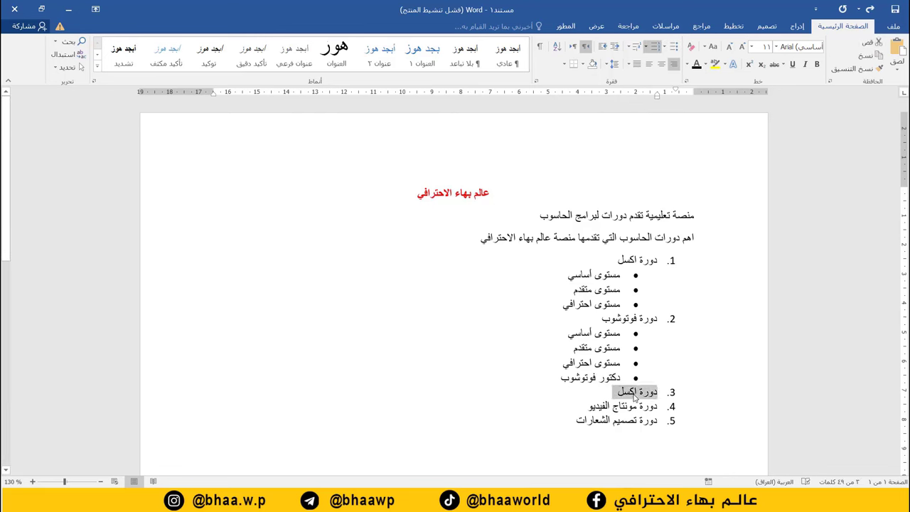
pyautogui.press('Delete')
pyautogui.click(579, 391)
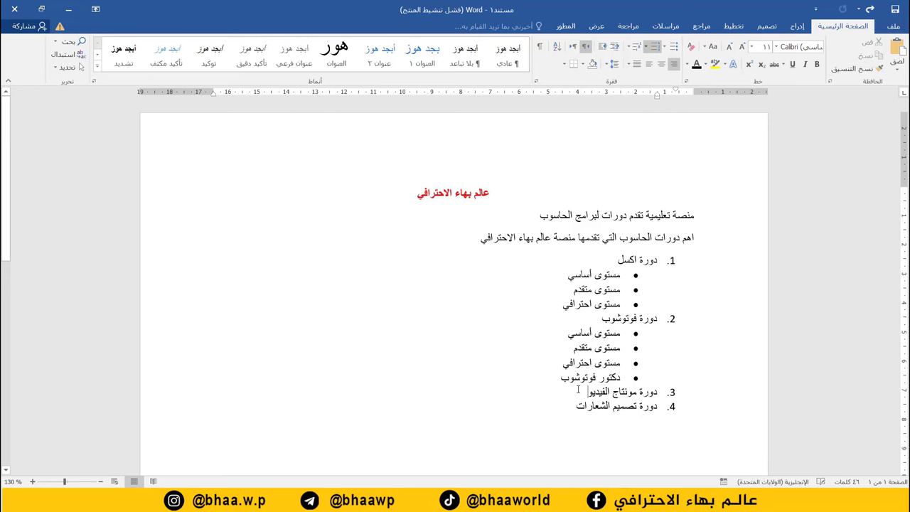
pyautogui.press('Return')
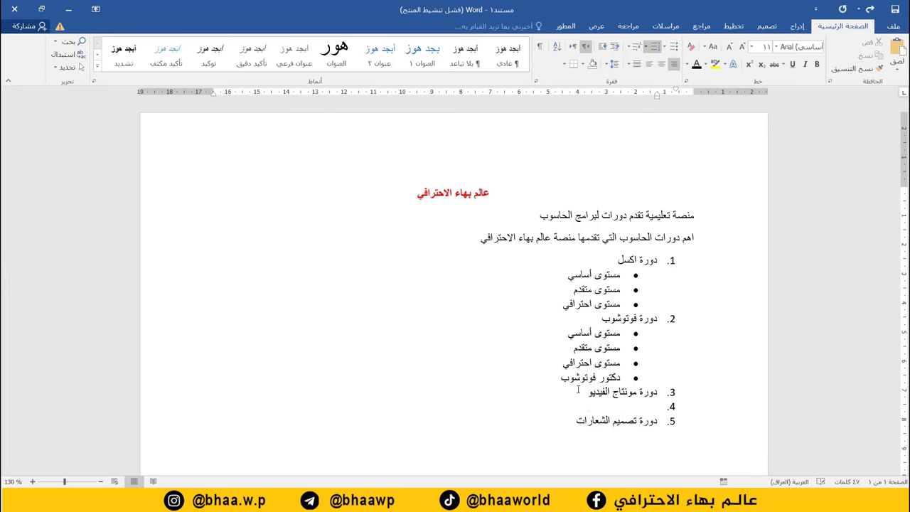
# - Add bullets 'مونتاج باستخدام برنامج دافنشي' and 'مونتاج الفيديو باستخدام برنامج كمتازيا' under video editing
pyautogui.click(602, 48)
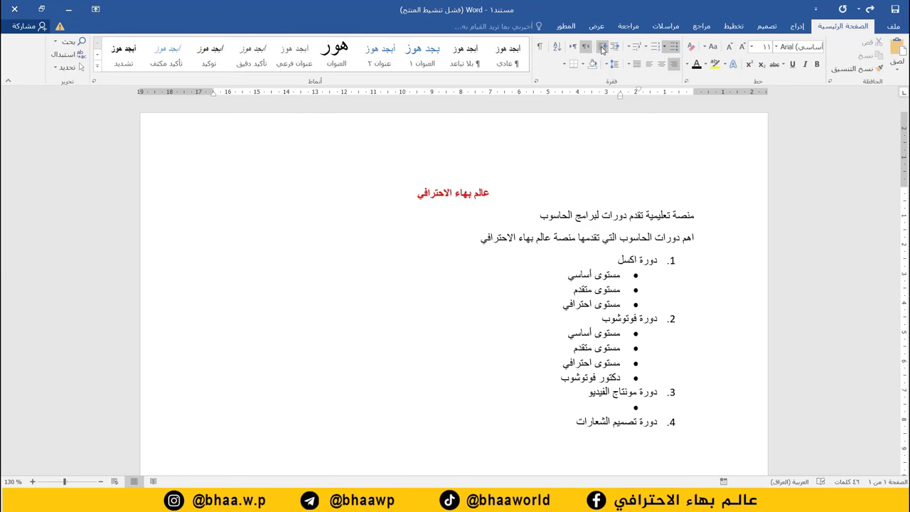
pyautogui.write('مونتاج ب')
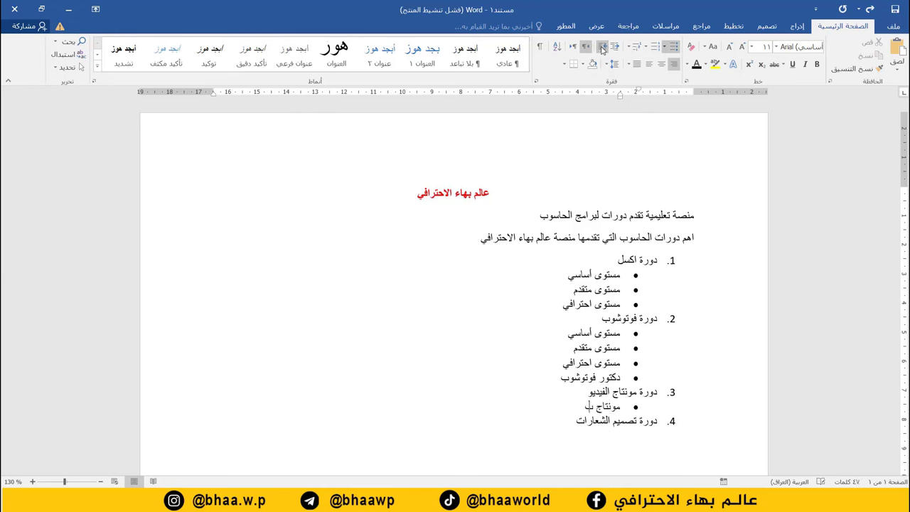
pyautogui.write('استخدام ')
pyautogui.write('دافنشي')
pyautogui.press('Return')
pyautogui.write('مو')
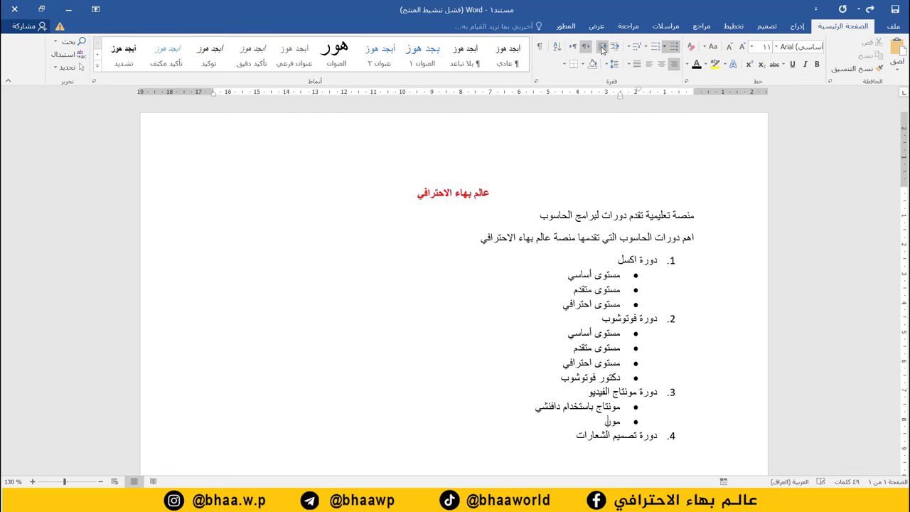
pyautogui.write('نتاج ال')
pyautogui.write('فيديو باستخد')
pyautogui.write('ام برنامج')
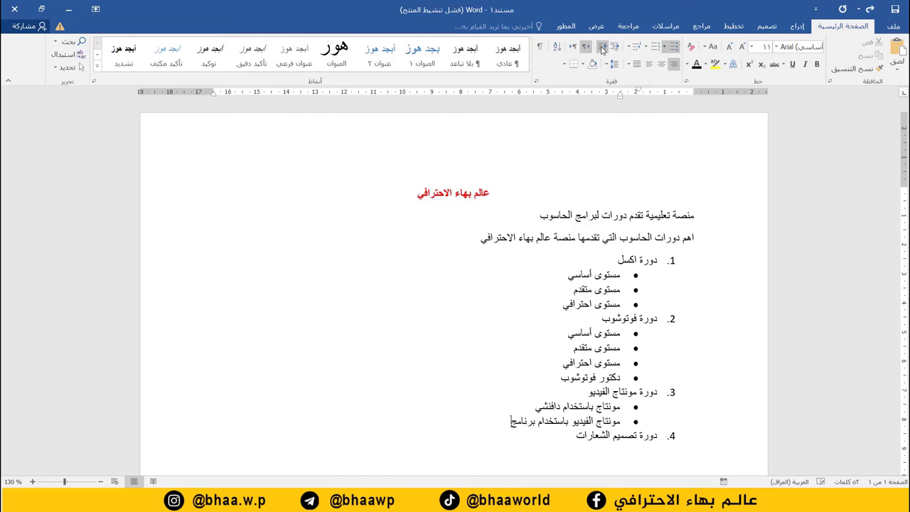
pyautogui.write(' كمتازيا')
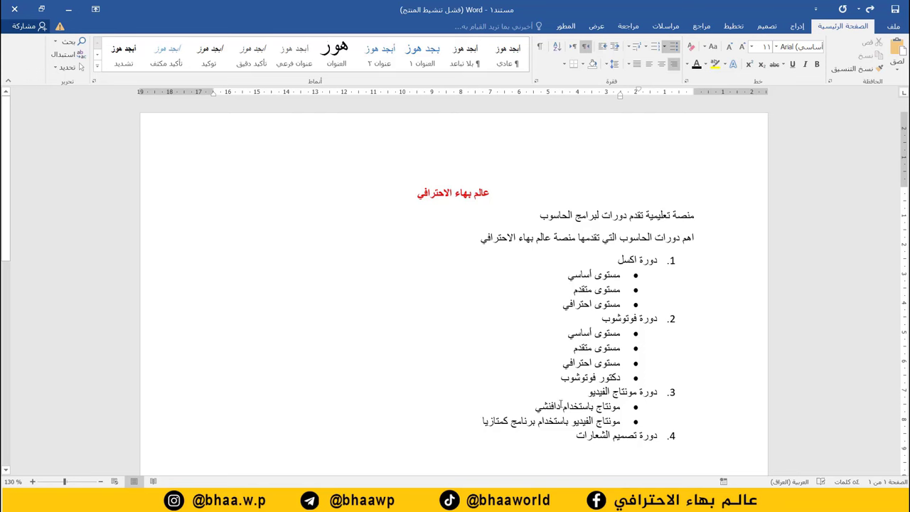
pyautogui.click(561, 406)
pyautogui.write('برنامج')
pyautogui.scroll(-1, 561, 402)
# - Set the text from the platform line through the course list to font size 15
pyautogui.moveTo(559, 399); pyautogui.dragTo(726, 179)
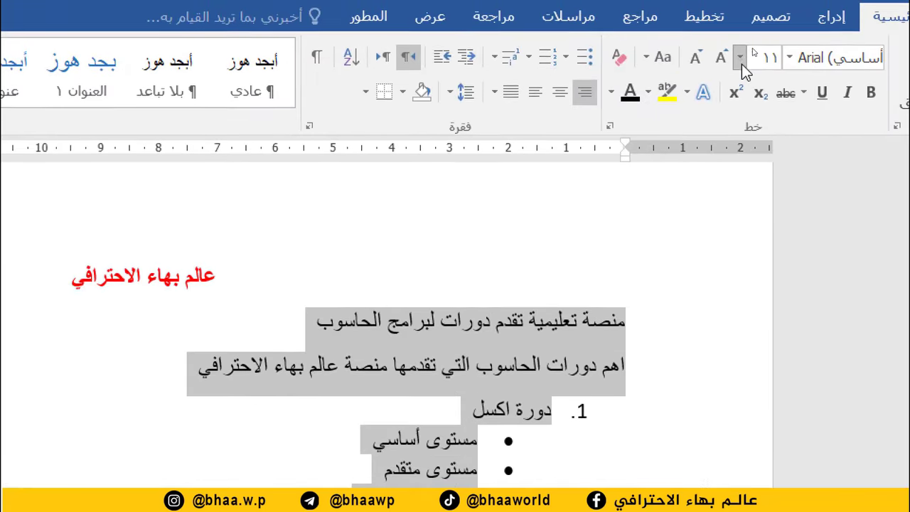
pyautogui.click(752, 47)
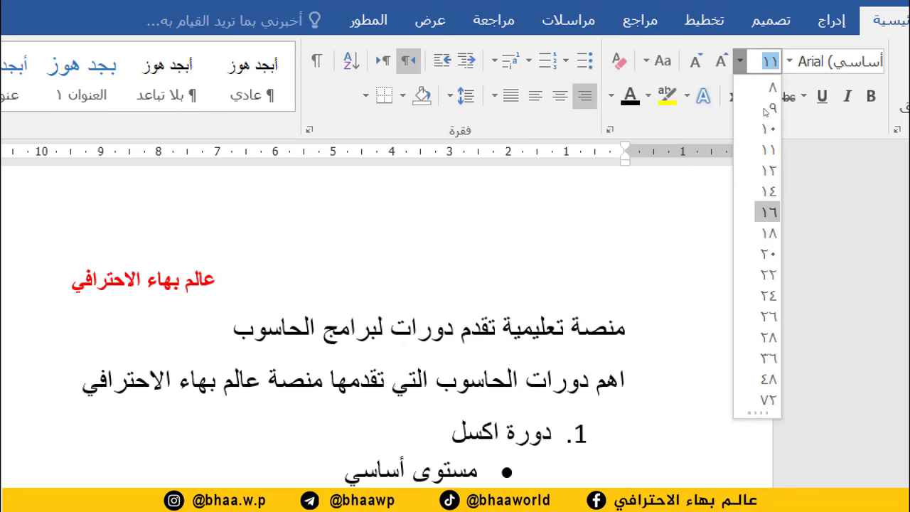
pyautogui.click(768, 191)
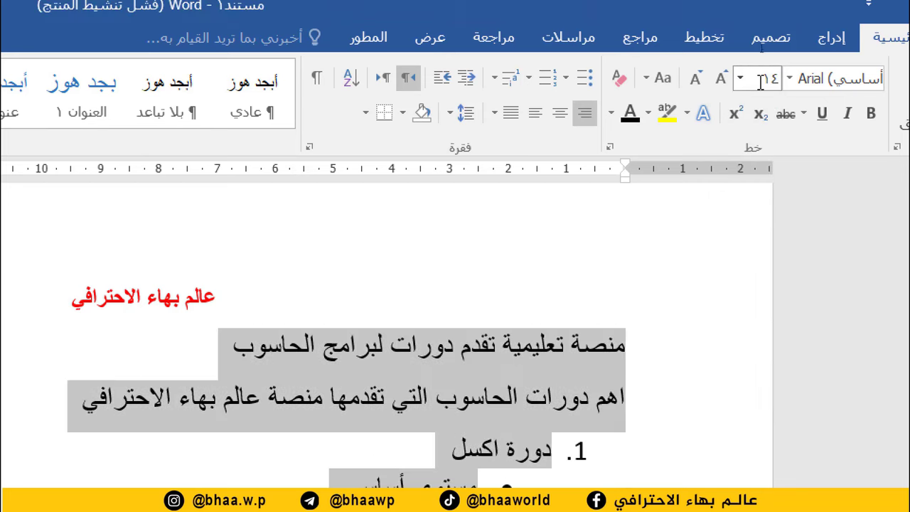
pyautogui.click(740, 66)
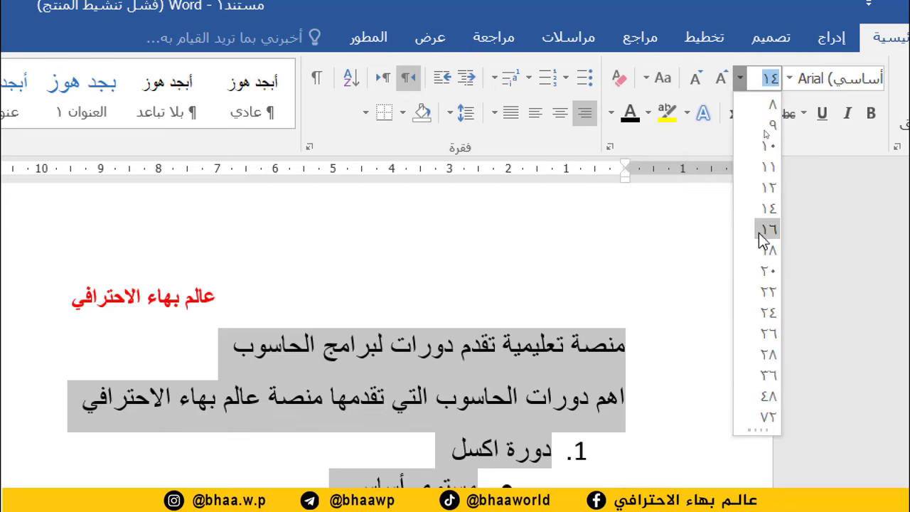
pyautogui.click(768, 80)
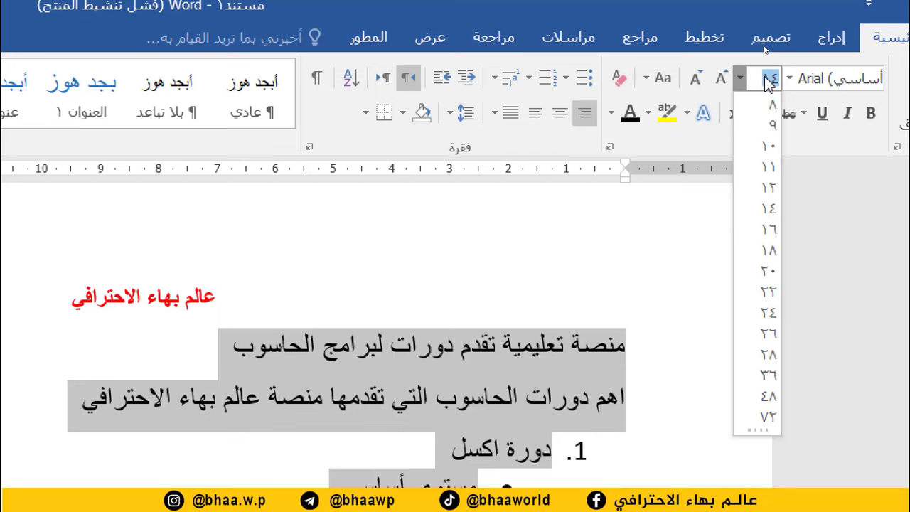
pyautogui.click(767, 80)
pyautogui.doubleClick(768, 80)
pyautogui.write('15')
pyautogui.press('Return')
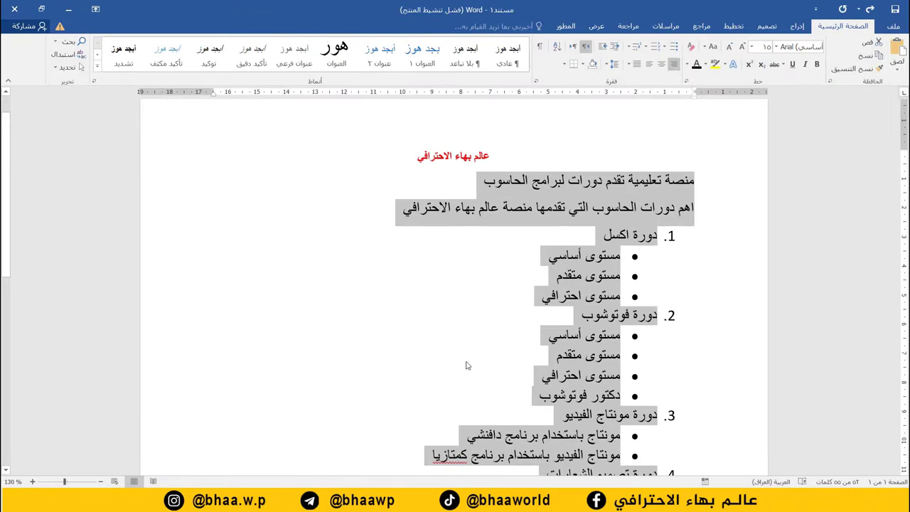
# - Deselect the text and zoom the page view out to 100%
pyautogui.click(466, 362)
pyautogui.scroll(-1, 490, 303)
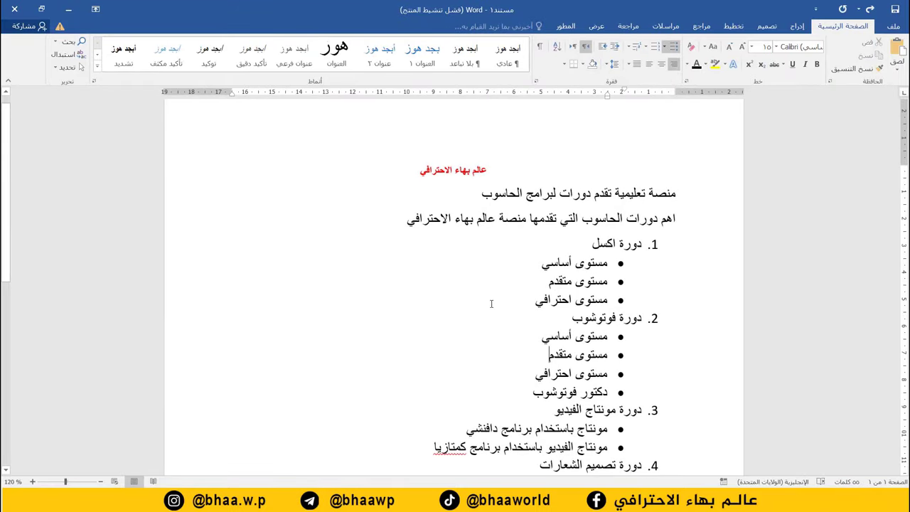
pyautogui.click(100, 481)
pyautogui.click(100, 482)
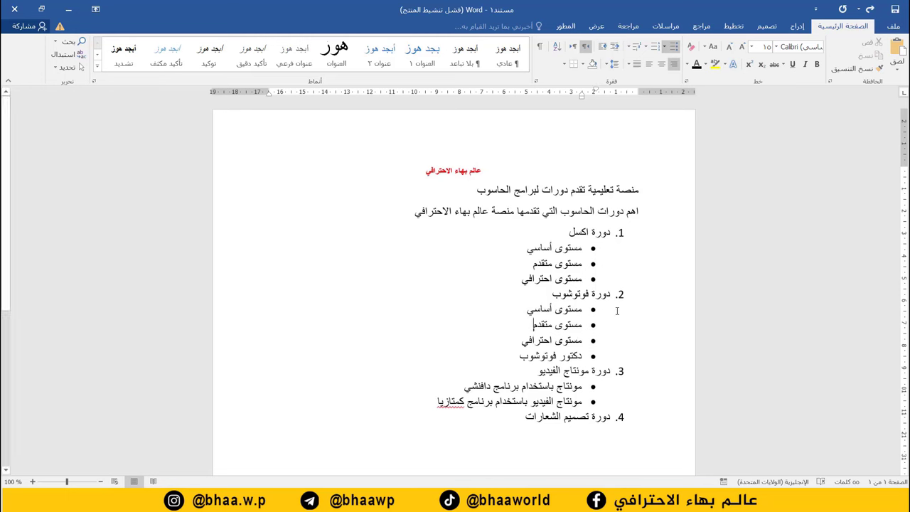
# - Select the red heading, the word منصة, the course list, and the list numbers 1–4
pyautogui.moveTo(482, 172); pyautogui.dragTo(422, 172)
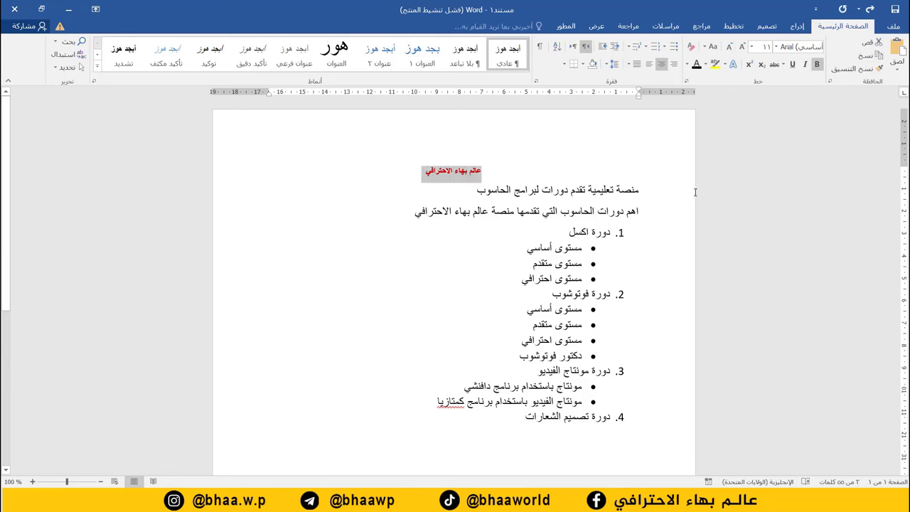
pyautogui.doubleClick(637, 189)
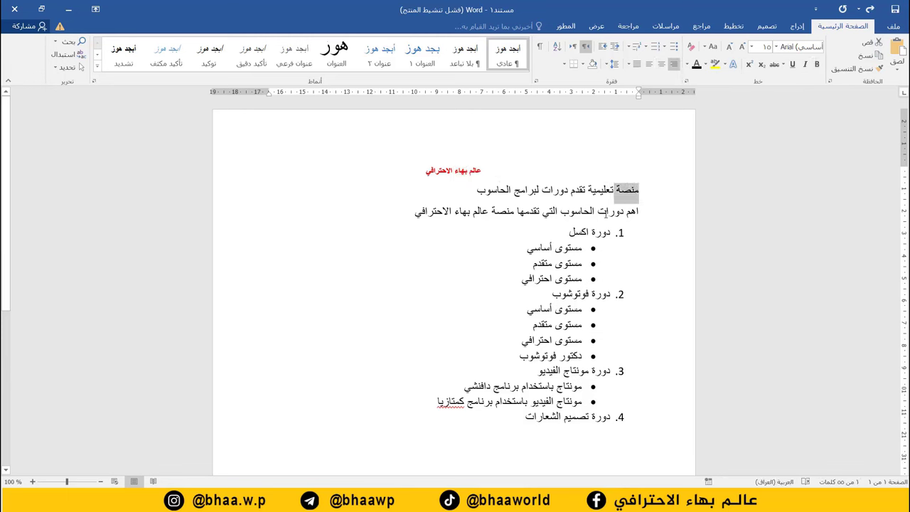
pyautogui.moveTo(515, 418); pyautogui.dragTo(639, 213)
pyautogui.click(614, 234)
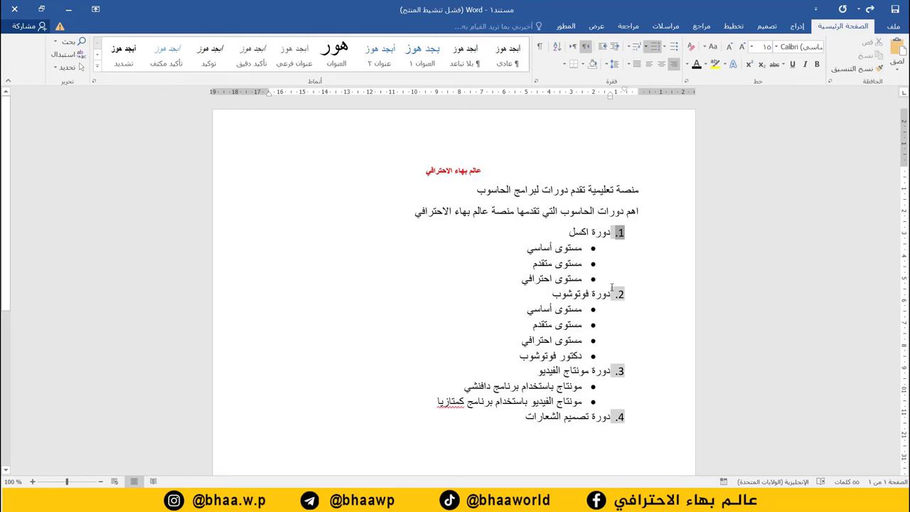
# - Deselect the list numbers and switch to the Layout (تخطيط) ribbon
pyautogui.click(519, 426)
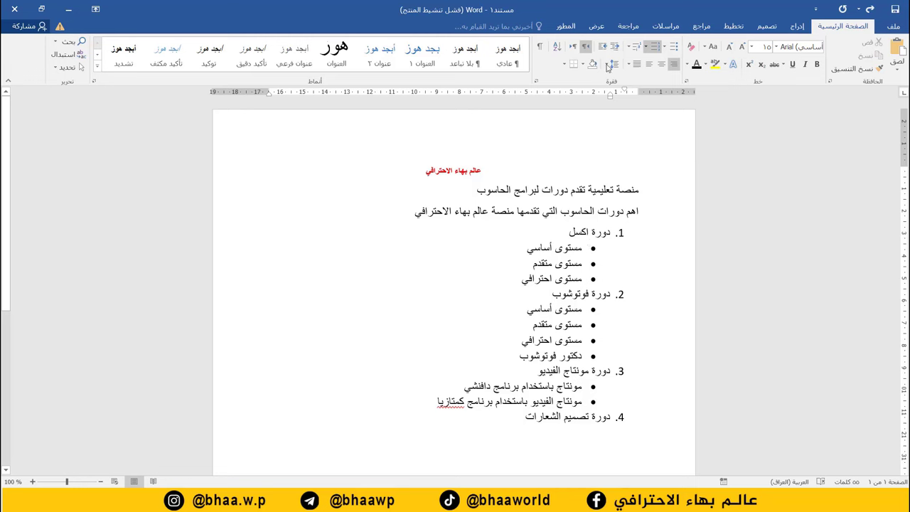
pyautogui.click(734, 27)
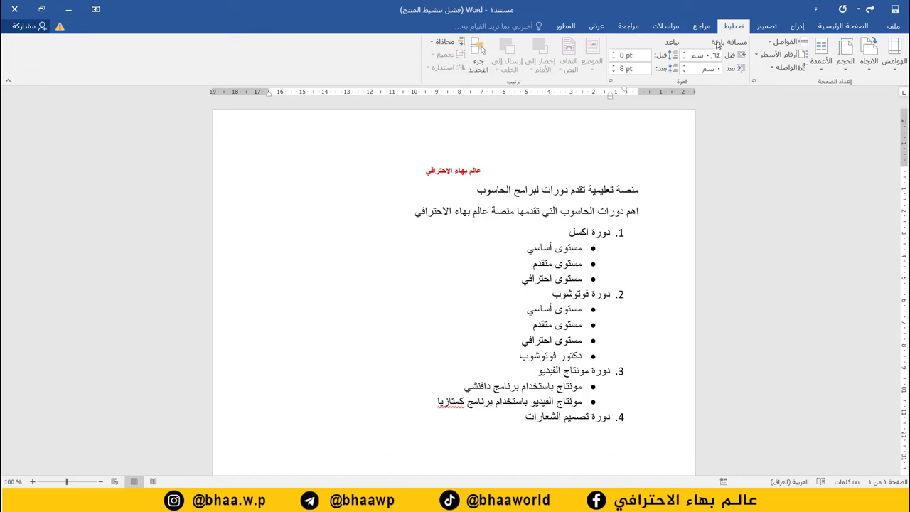
# - Open Page Borders from the Design (تصميم) ribbon, reposition the dialog, then close it
pyautogui.click(772, 28)
pyautogui.click(768, 27)
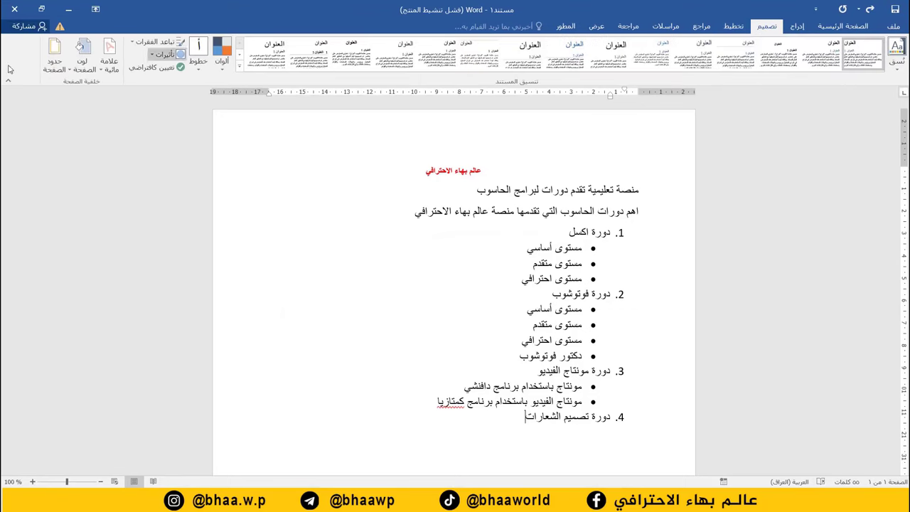
pyautogui.click(55, 51)
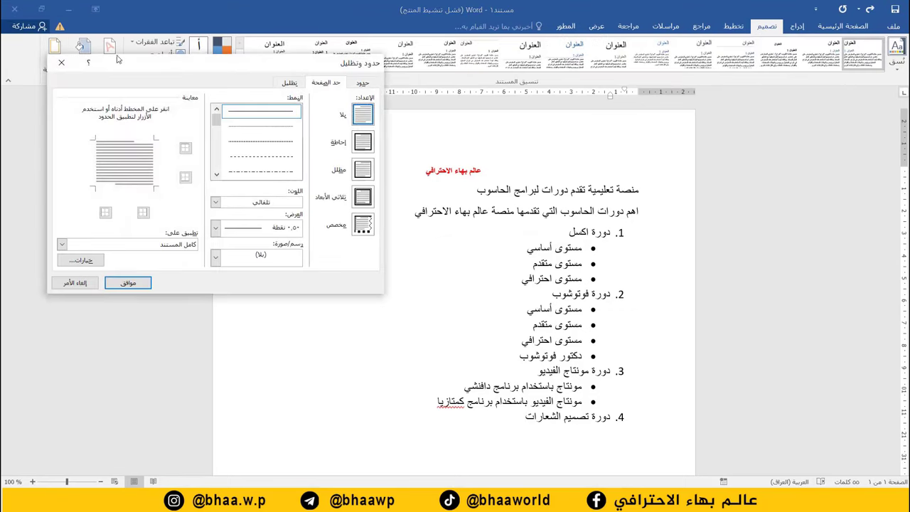
pyautogui.moveTo(118, 60); pyautogui.dragTo(301, 103)
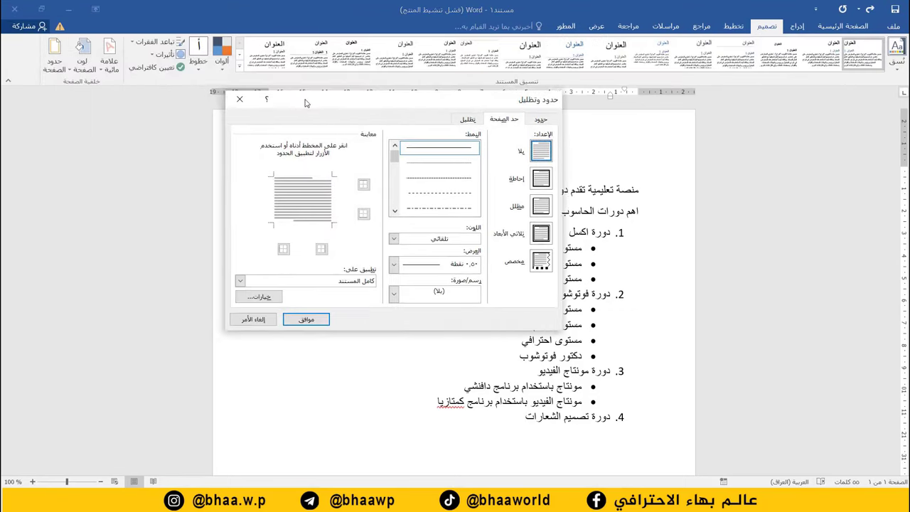
pyautogui.click(246, 106)
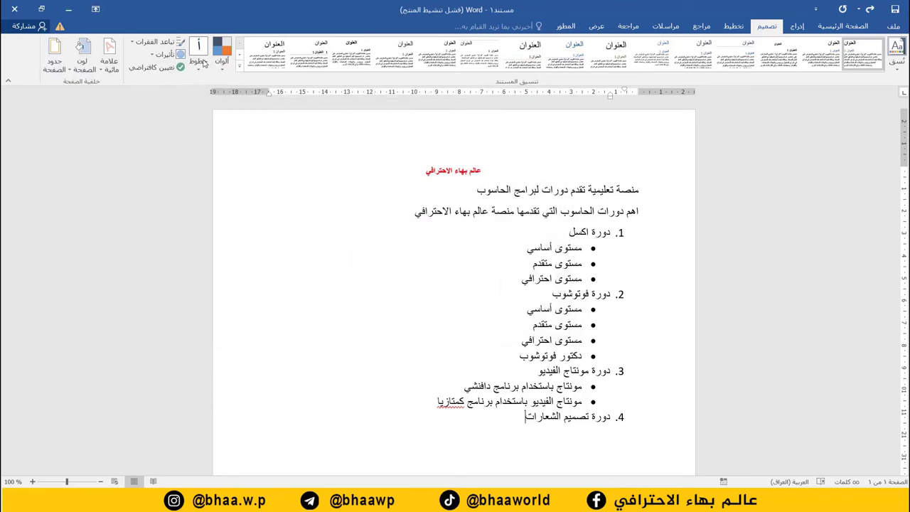
# - Reopen the Page Borders dialog and scroll through the border style list
pyautogui.click(53, 62)
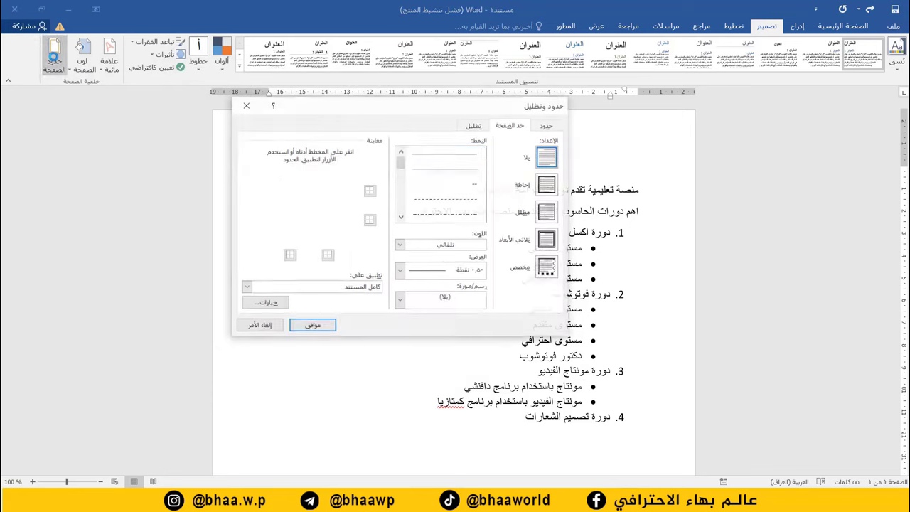
pyautogui.moveTo(348, 112)
pyautogui.mouseDown()
pyautogui.moveTo(380, 126)
pyautogui.moveTo(427, 109)
pyautogui.mouseUp()
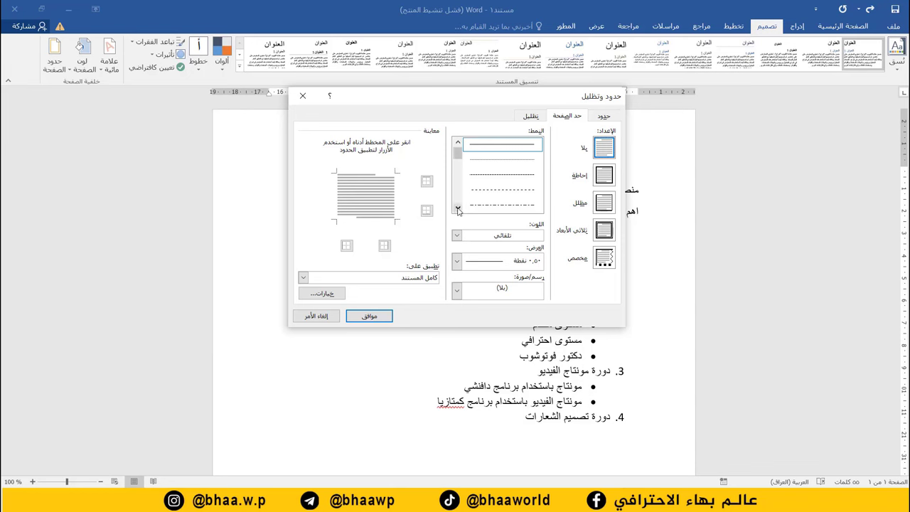
pyautogui.click(458, 209)
pyautogui.click(458, 208)
pyautogui.click(457, 208)
pyautogui.click(458, 208)
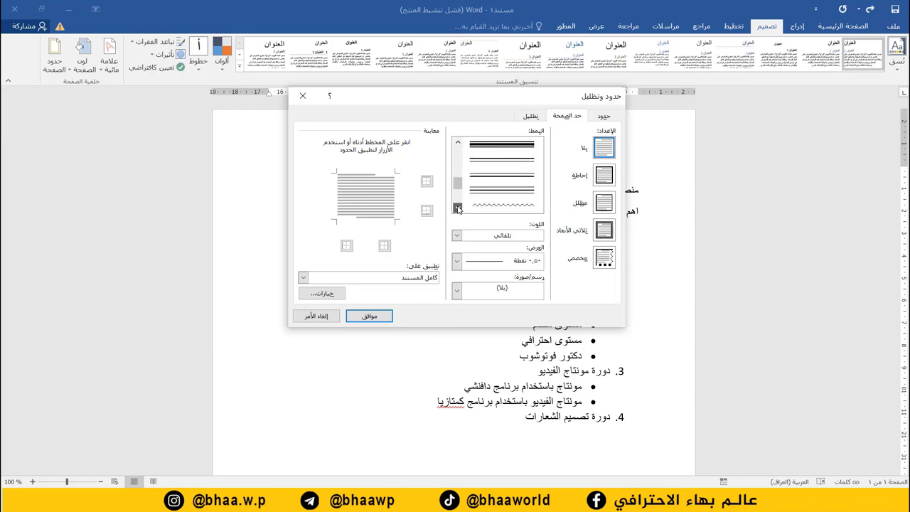
pyautogui.click(458, 208)
# - Pick the thick solid line style for a 3 pt box page border
pyautogui.moveTo(457, 185)
pyautogui.mouseDown()
pyautogui.moveTo(460, 193)
pyautogui.moveTo(466, 171)
pyautogui.mouseUp()
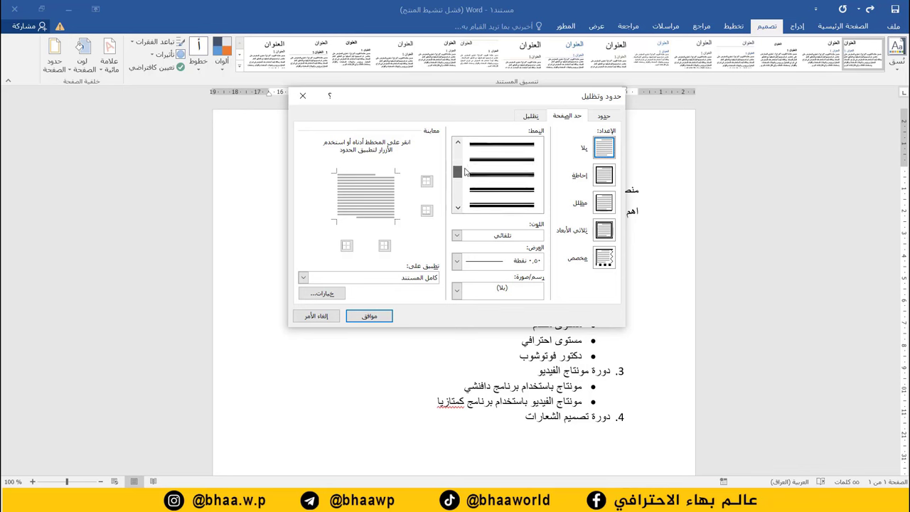
pyautogui.moveTo(465, 171); pyautogui.dragTo(463, 168)
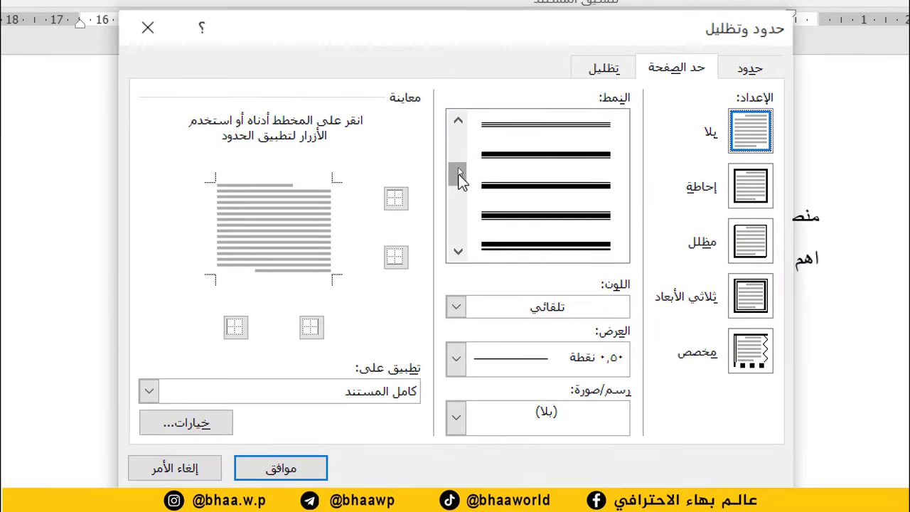
pyautogui.moveTo(460, 180); pyautogui.dragTo(465, 147)
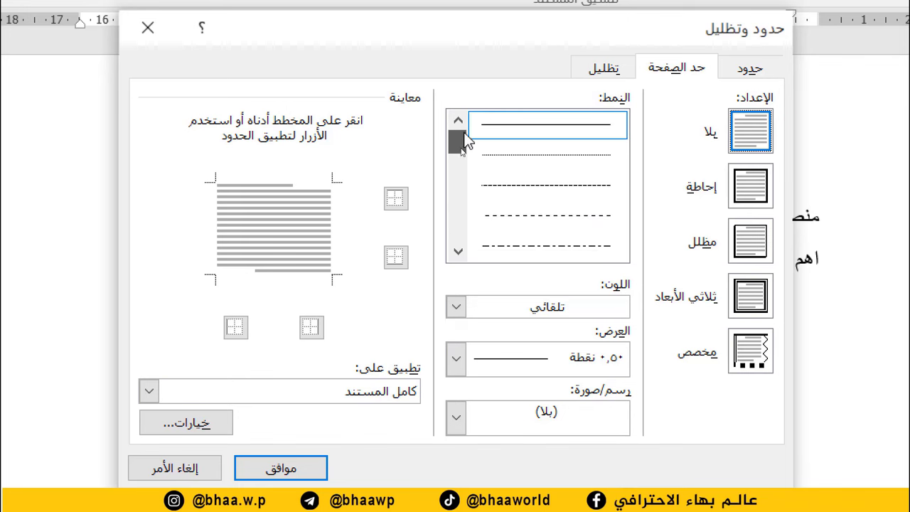
pyautogui.click(457, 254)
pyautogui.moveTo(457, 254); pyautogui.dragTo(457, 254)
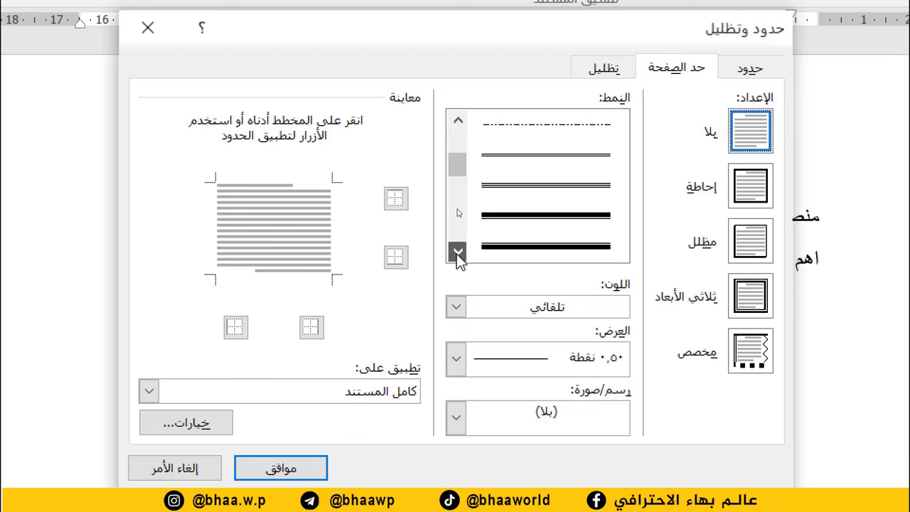
pyautogui.click(459, 120)
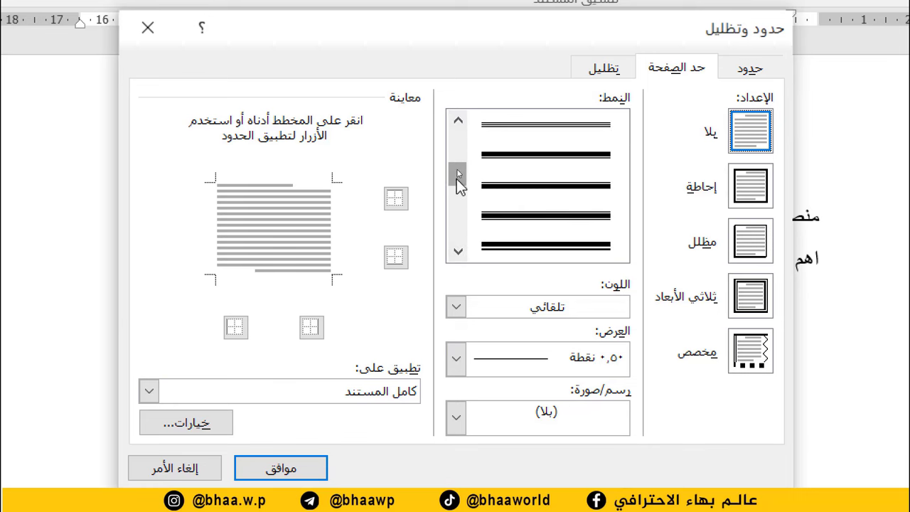
pyautogui.moveTo(459, 184)
pyautogui.mouseDown()
pyautogui.moveTo(462, 219)
pyautogui.moveTo(457, 152)
pyautogui.moveTo(457, 178)
pyautogui.mouseUp()
pyautogui.press('Down')
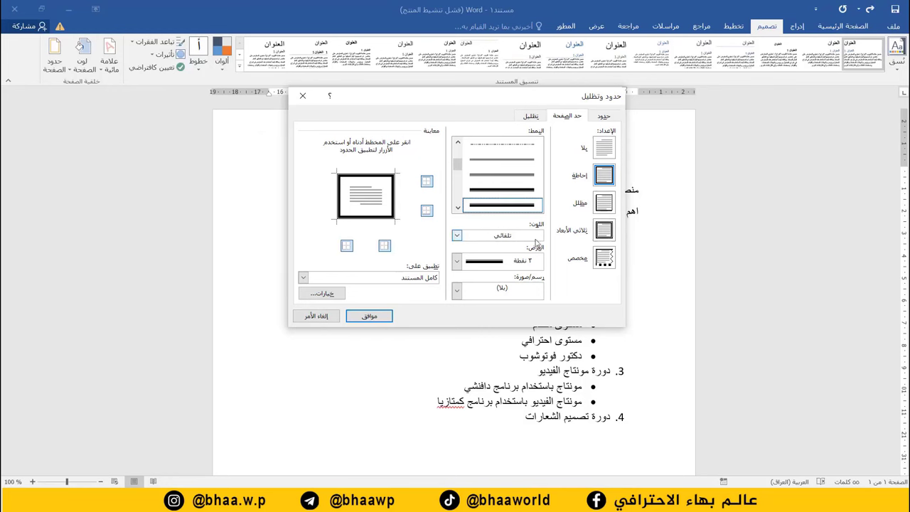
# - Set the box page border colour to red and width to 6 pt, and apply it
pyautogui.click(458, 235)
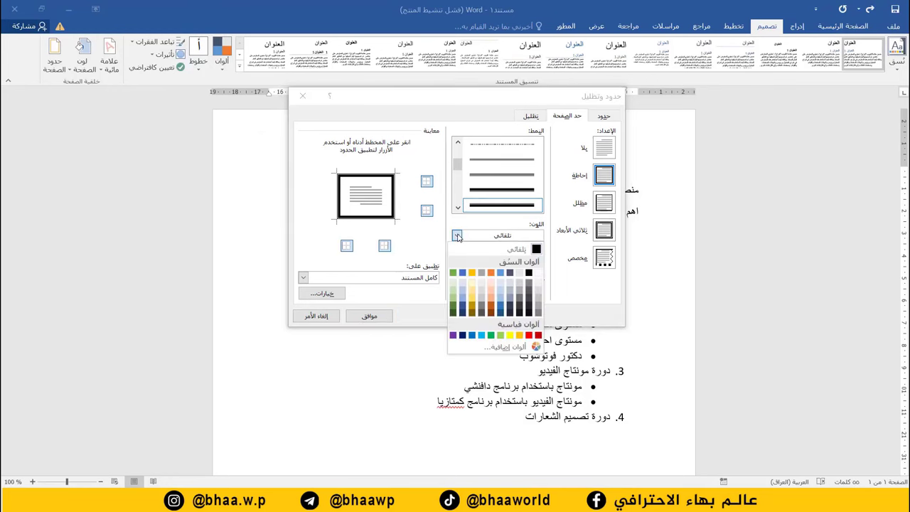
pyautogui.click(457, 235)
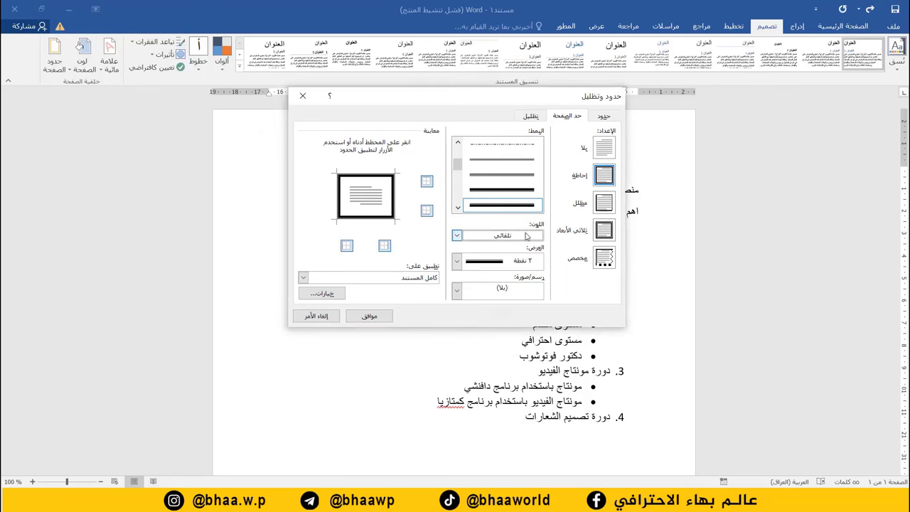
pyautogui.click(457, 235)
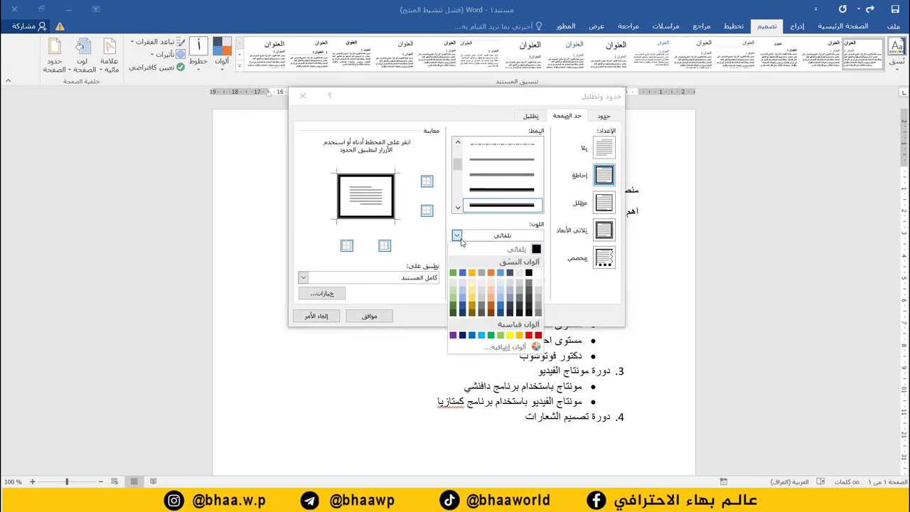
pyautogui.click(527, 334)
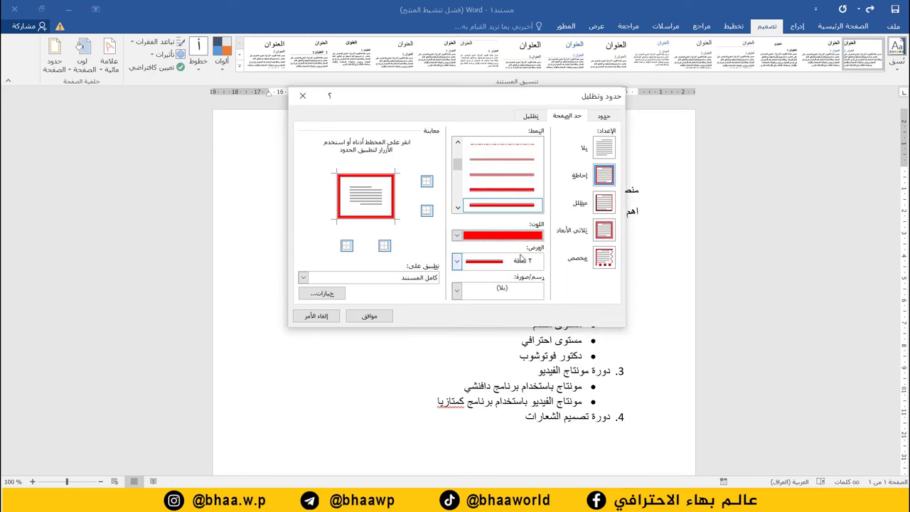
pyautogui.click(457, 262)
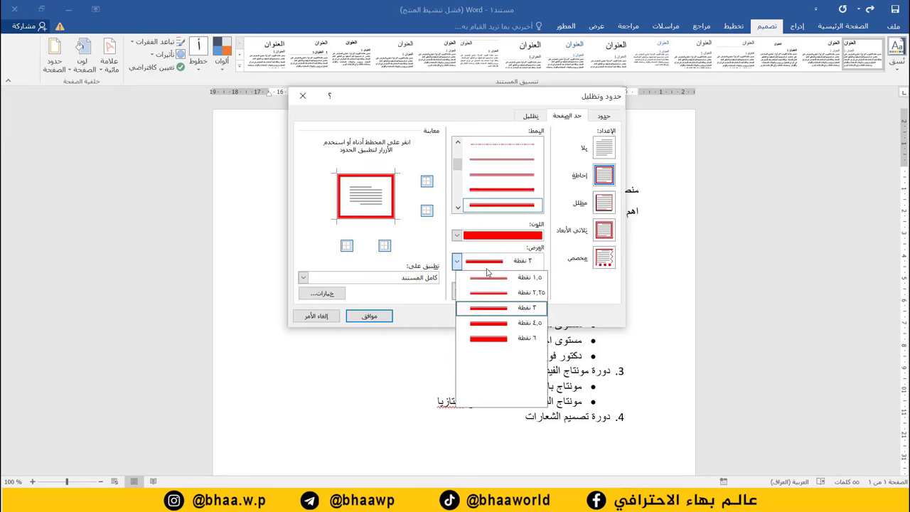
pyautogui.click(502, 340)
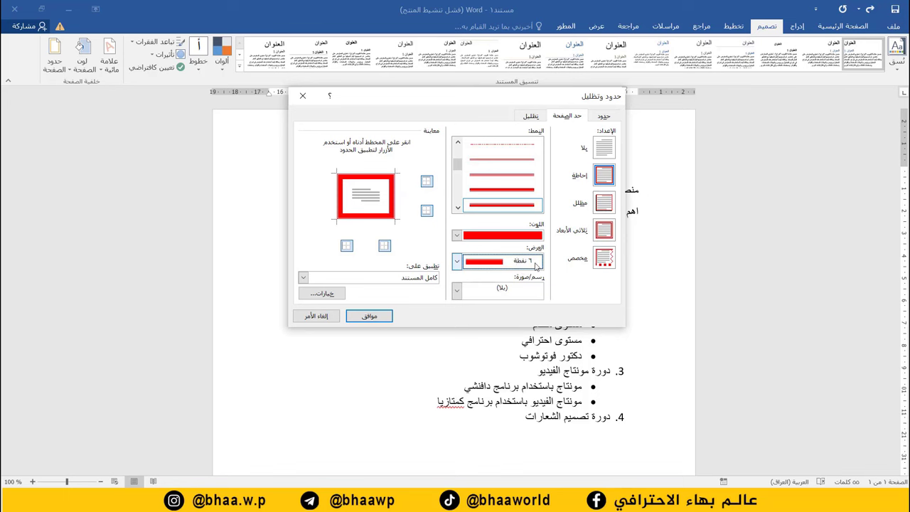
pyautogui.click(389, 319)
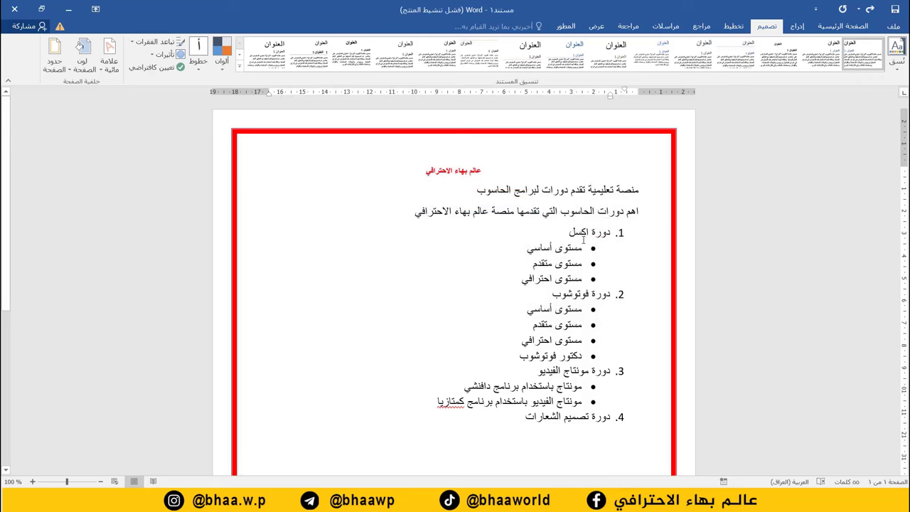
pyautogui.scroll(-5, 583, 240)
pyautogui.scroll(3, 577, 255)
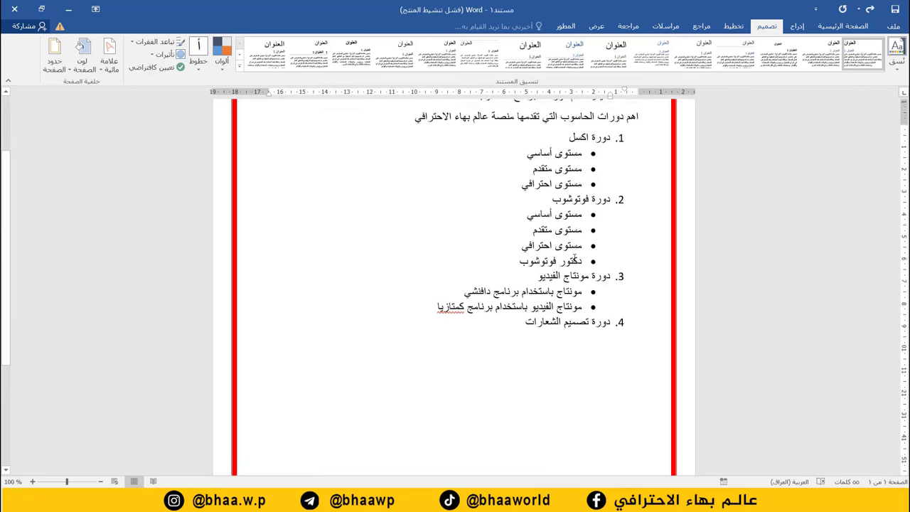
pyautogui.scroll(3, 573, 260)
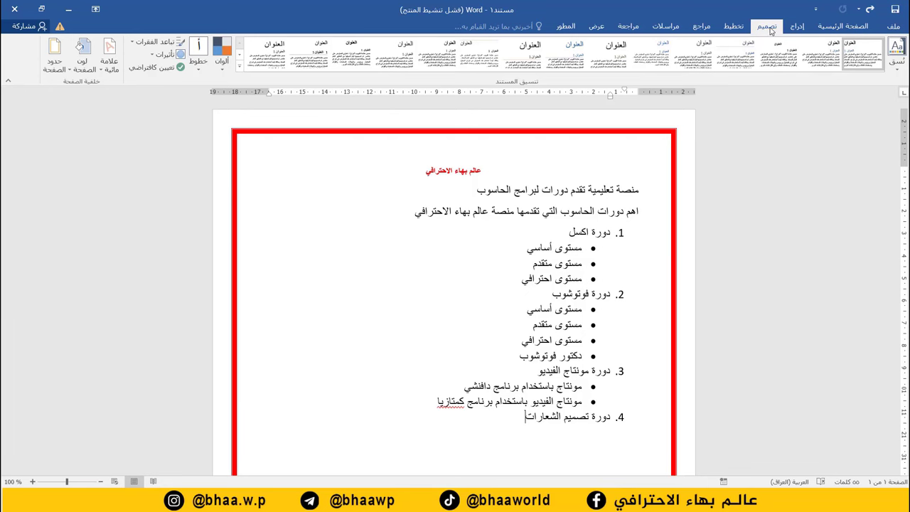
# - Recolour the page border dark blue with a 4.5 pt width and apply it
pyautogui.click(53, 62)
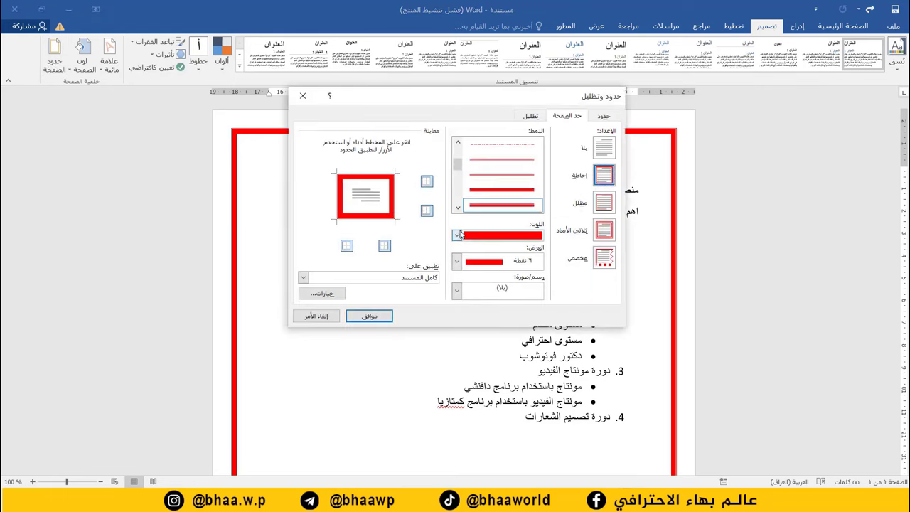
pyautogui.click(457, 235)
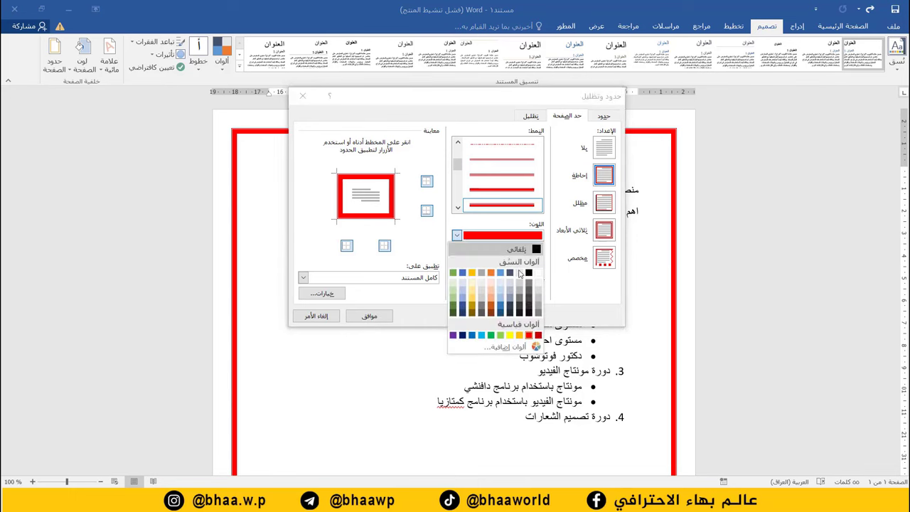
pyautogui.click(462, 335)
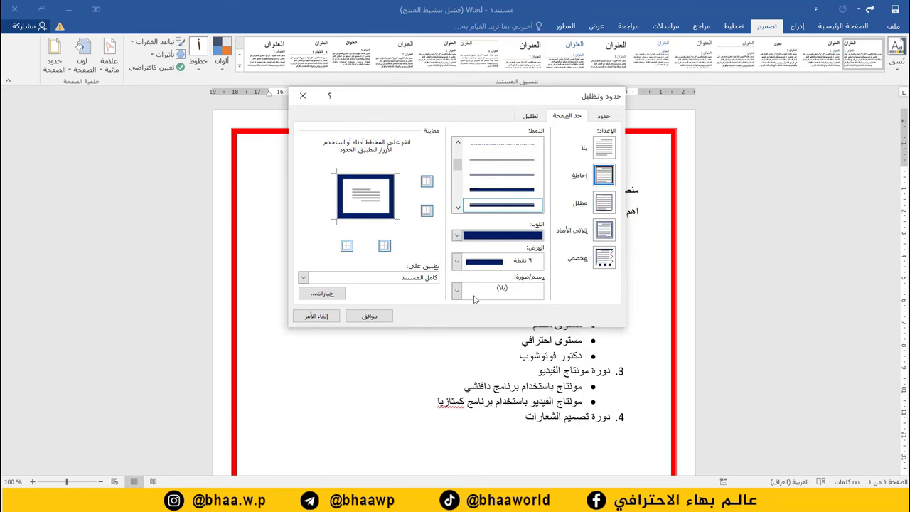
pyautogui.click(457, 263)
pyautogui.click(494, 325)
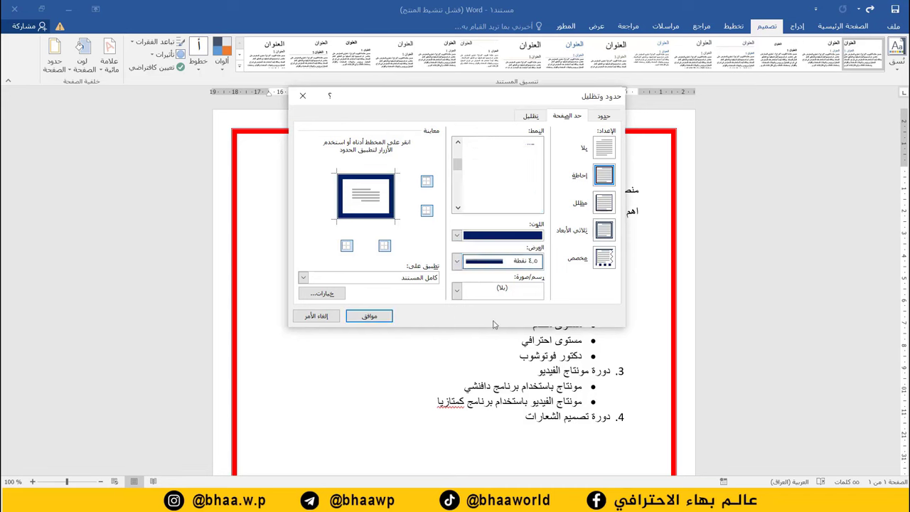
pyautogui.click(380, 316)
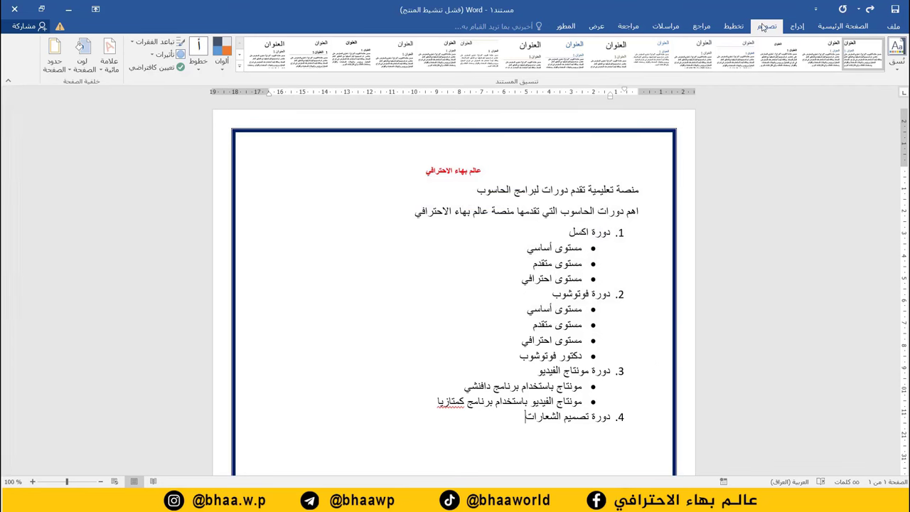
# - Switch the page border setting to None and confirm, leaving the navy frame removed
pyautogui.click(60, 67)
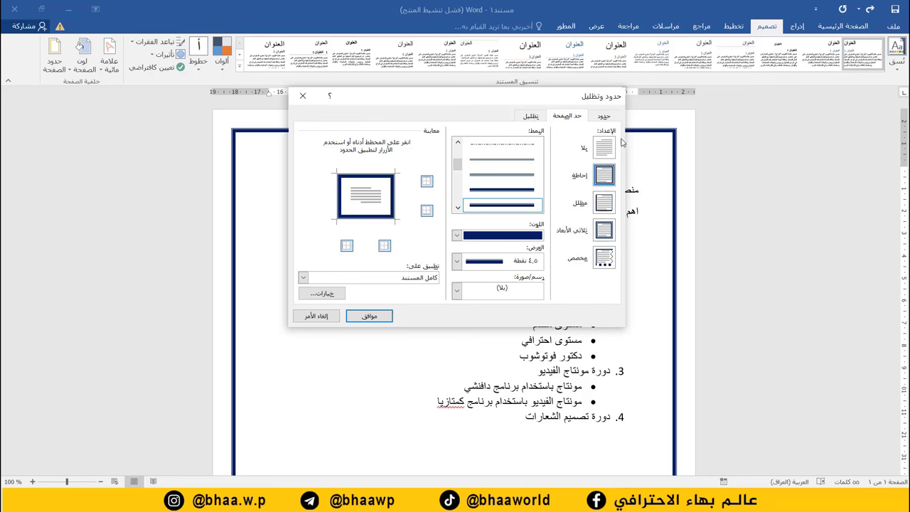
pyautogui.click(605, 148)
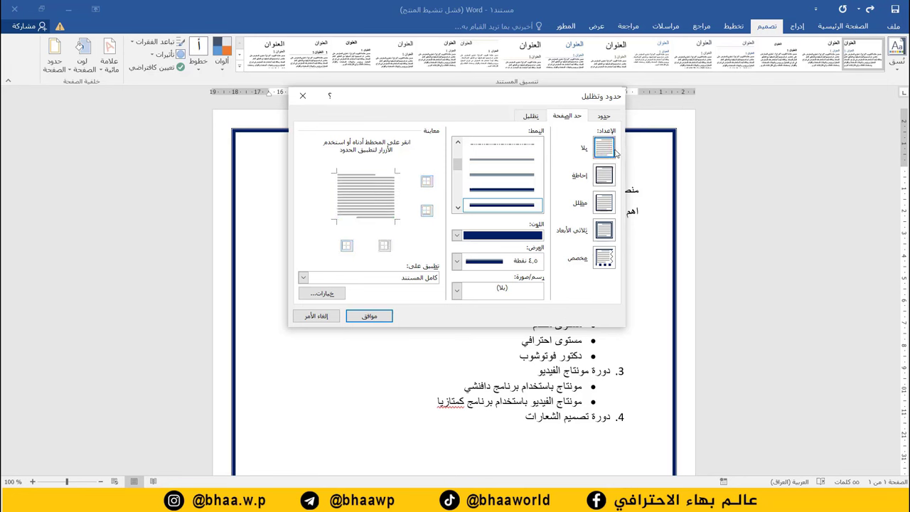
pyautogui.click(378, 315)
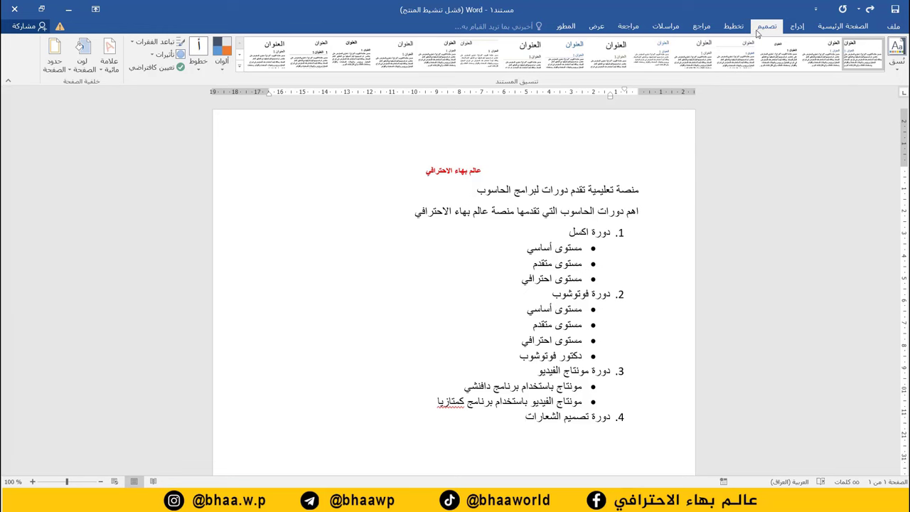
# - Frame the whole page with the red-apple art page border
pyautogui.click(51, 68)
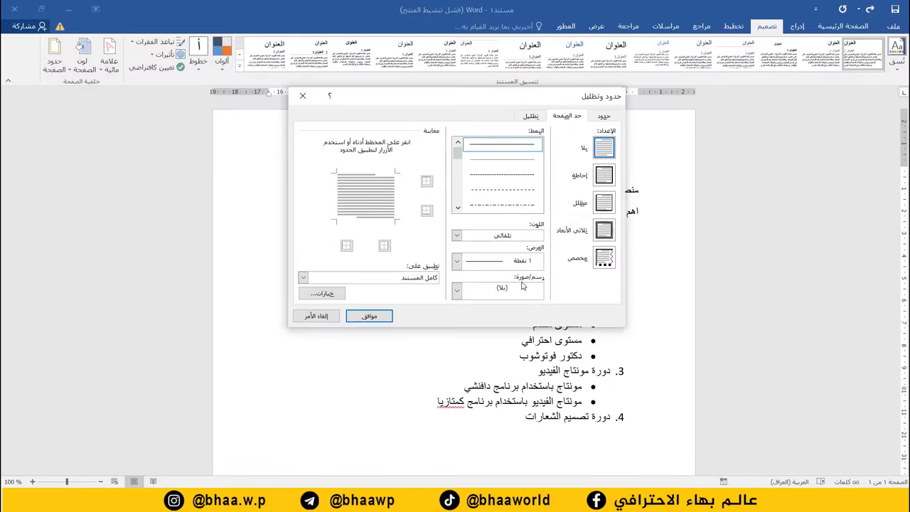
pyautogui.click(457, 293)
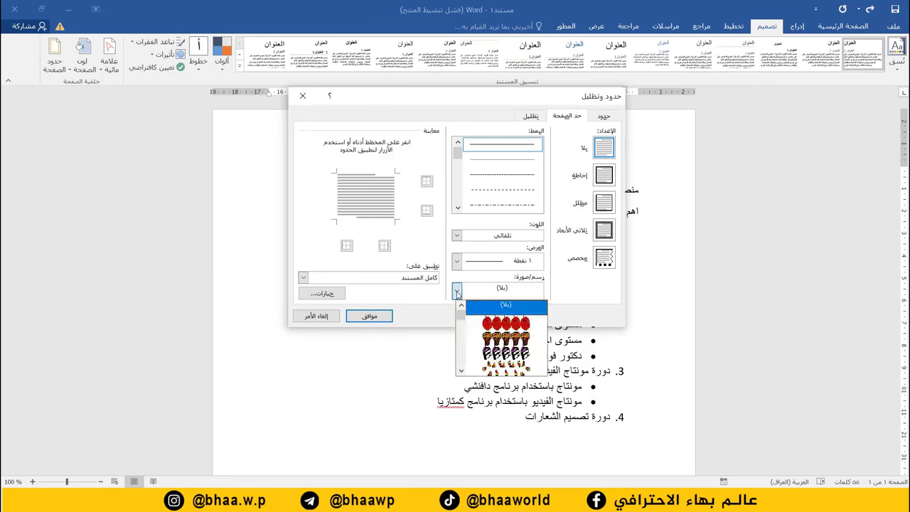
pyautogui.click(505, 324)
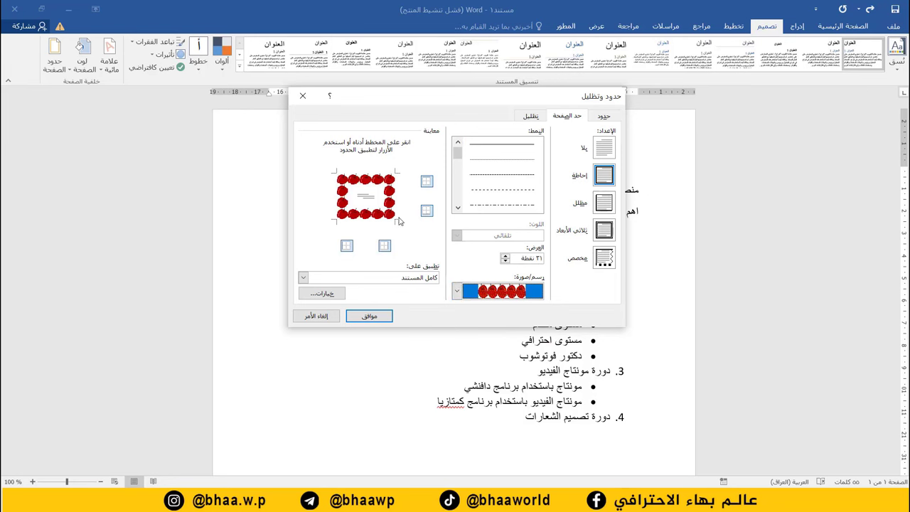
pyautogui.click(380, 318)
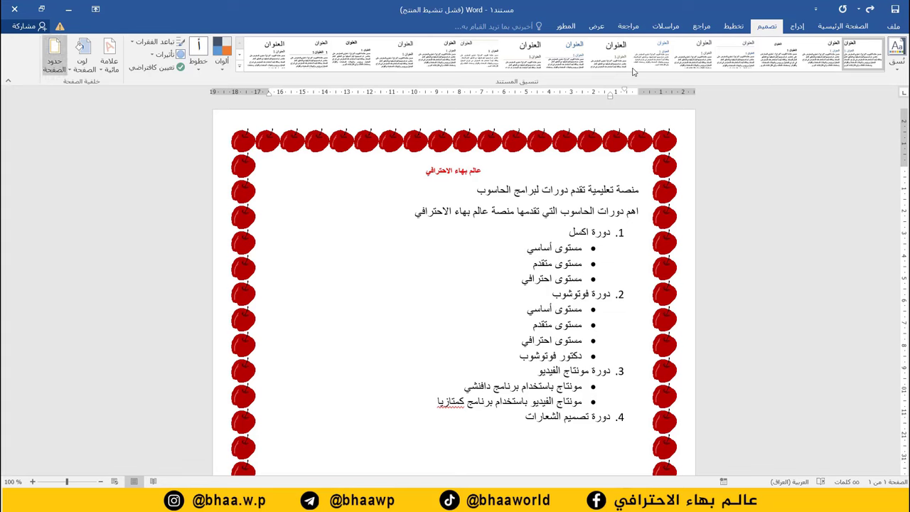
# - Swap the apple border for the red-flower art page border at 12 pt
pyautogui.click(55, 53)
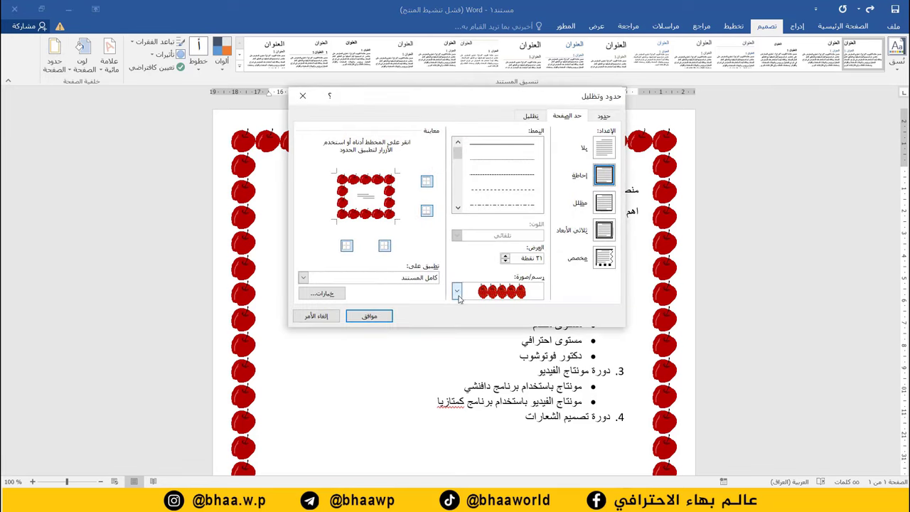
pyautogui.click(457, 290)
pyautogui.moveTo(460, 370); pyautogui.dragTo(460, 371)
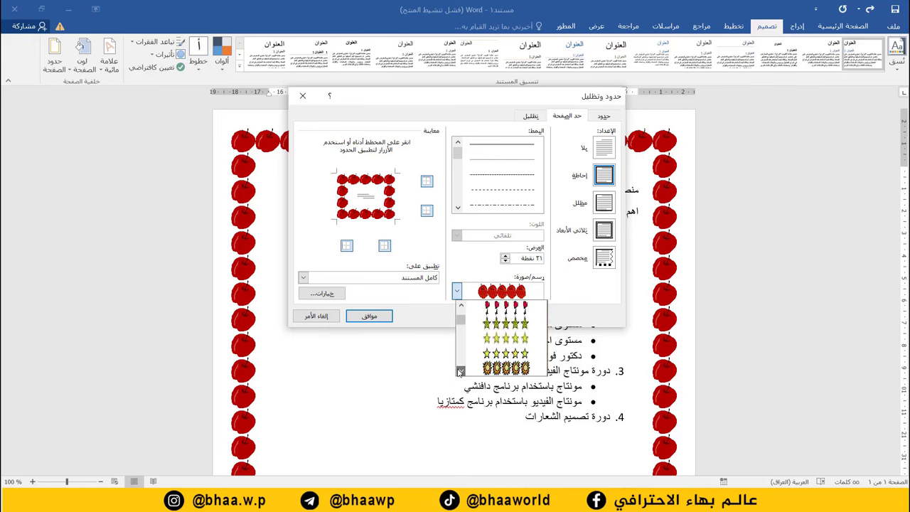
pyautogui.click(460, 371)
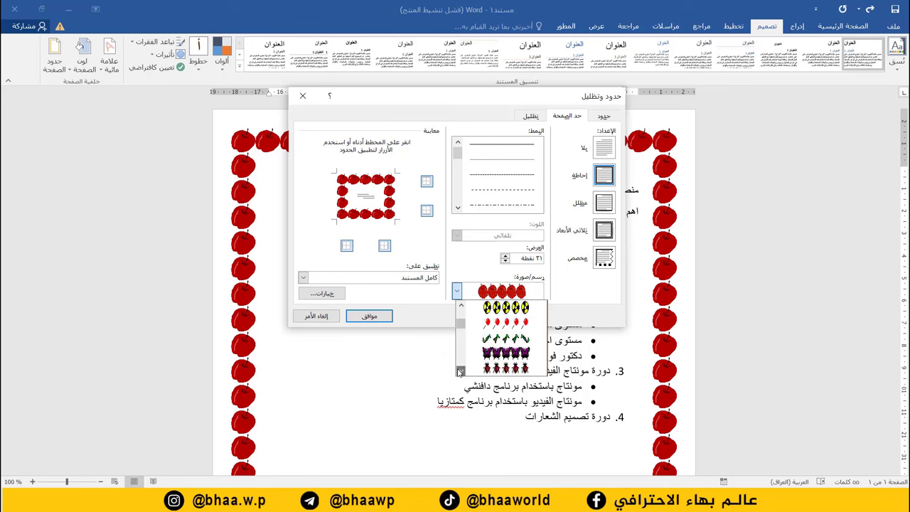
pyautogui.click(460, 371)
pyautogui.click(460, 371)
pyautogui.click(460, 371)
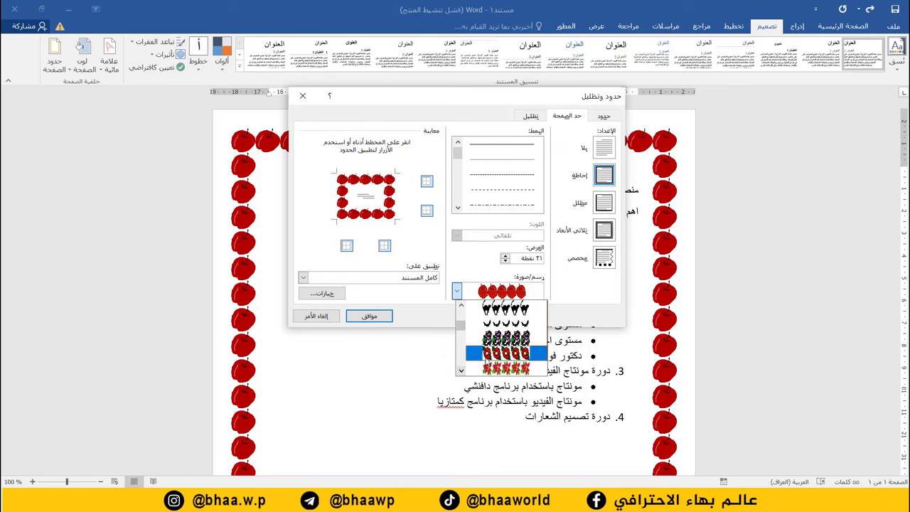
pyautogui.click(489, 361)
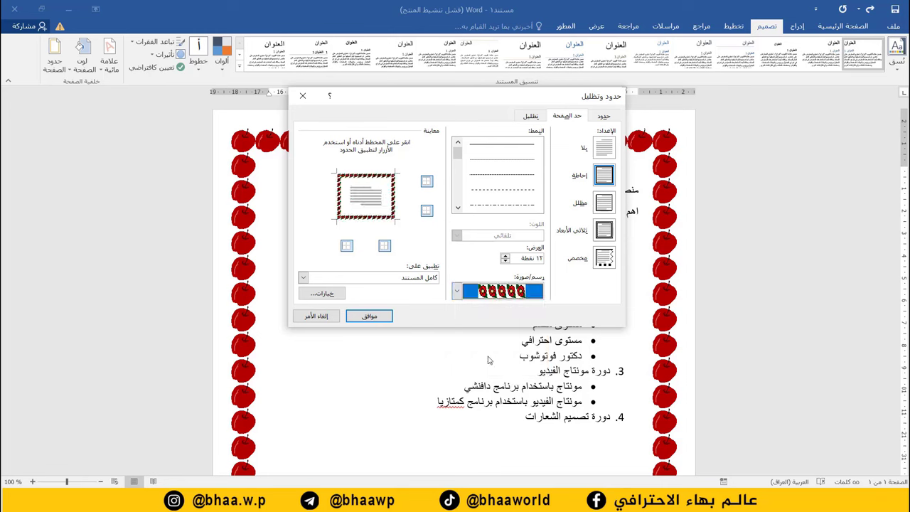
pyautogui.click(369, 316)
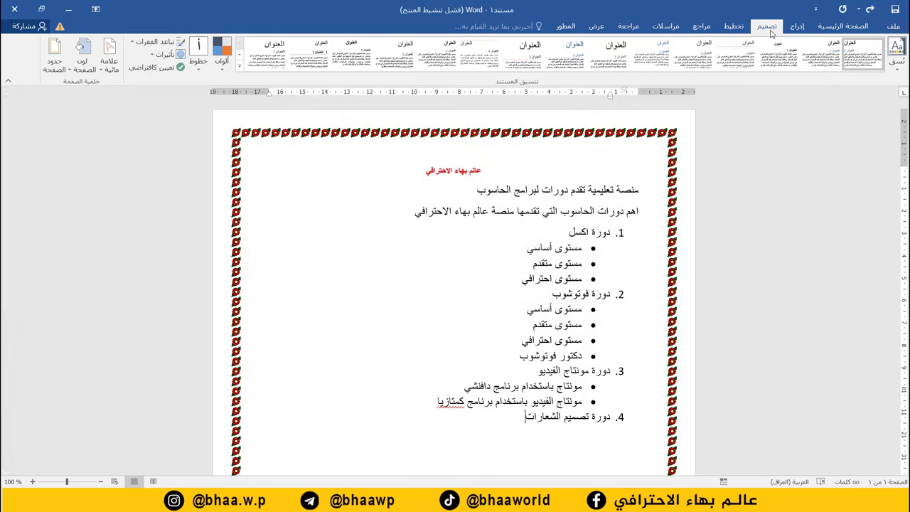
# - Widen the red-flower art page border from 12 pt to 31 pt
pyautogui.click(54, 55)
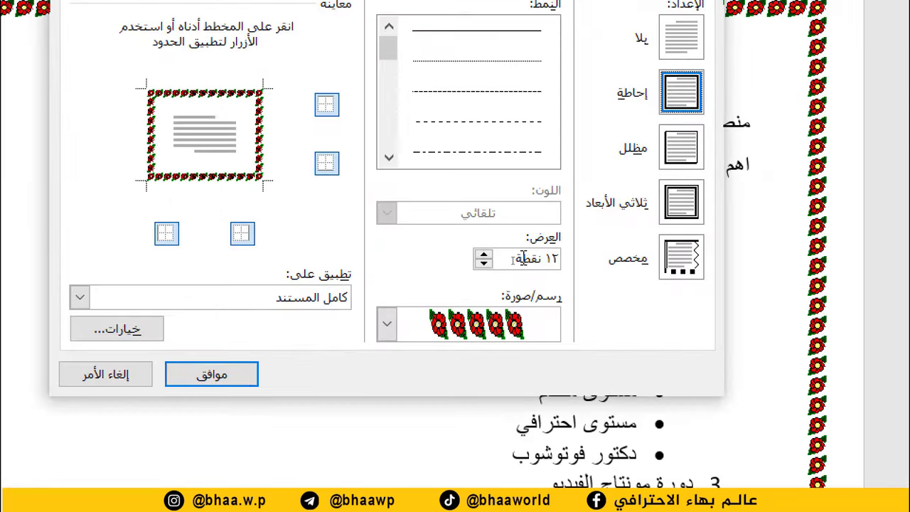
pyautogui.click(482, 255)
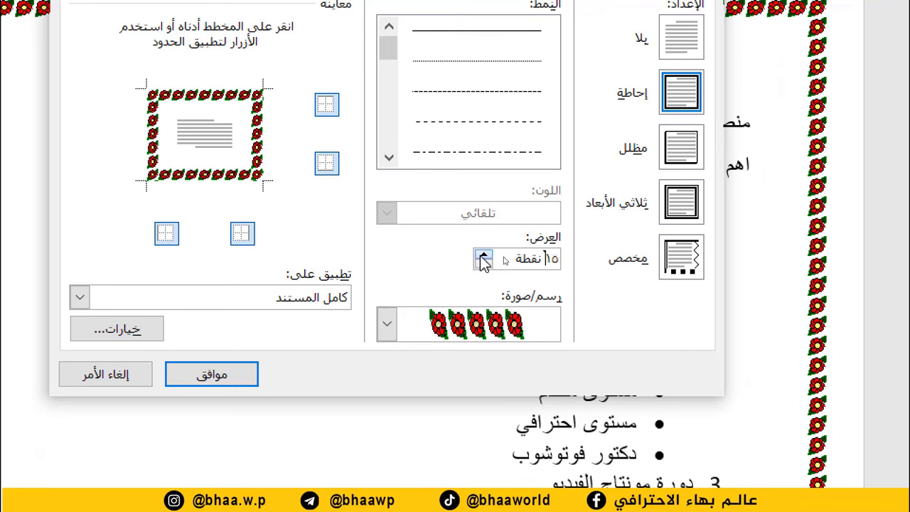
pyautogui.click(483, 255)
pyautogui.click(483, 256)
pyautogui.click(483, 256)
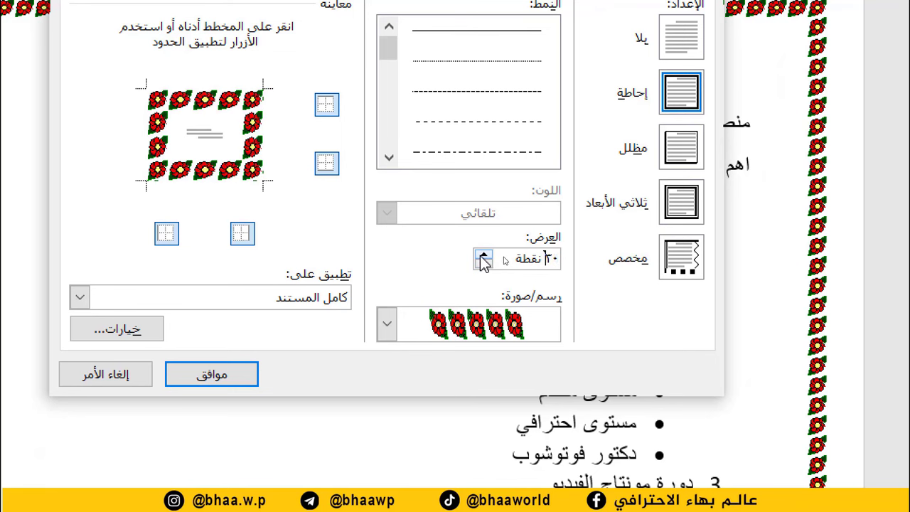
pyautogui.click(483, 255)
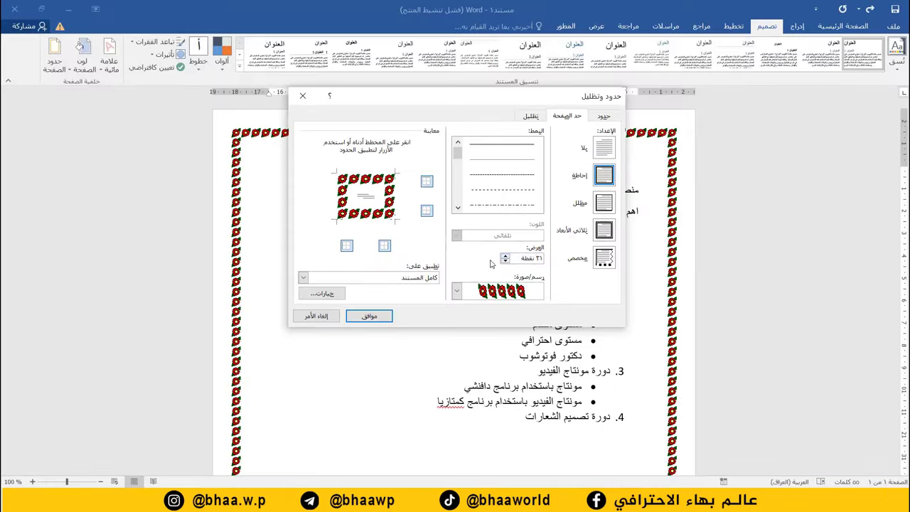
pyautogui.click(359, 317)
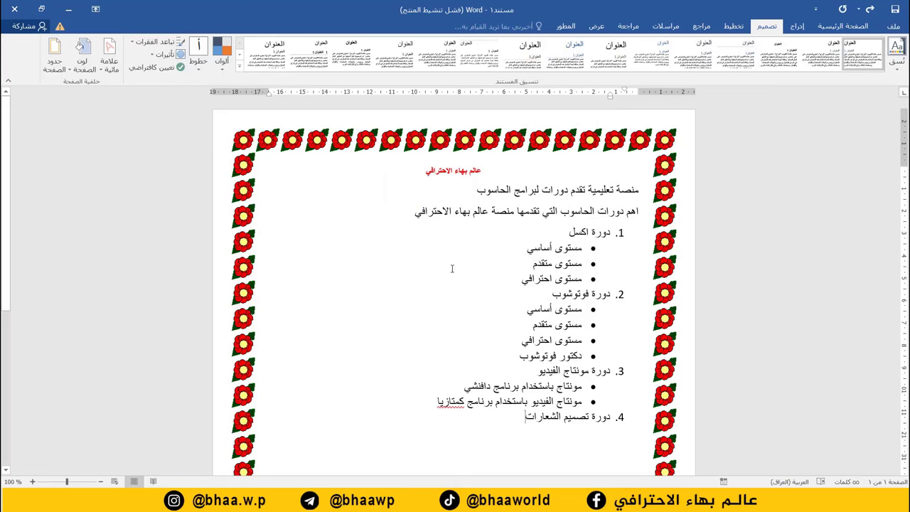
pyautogui.click(53, 60)
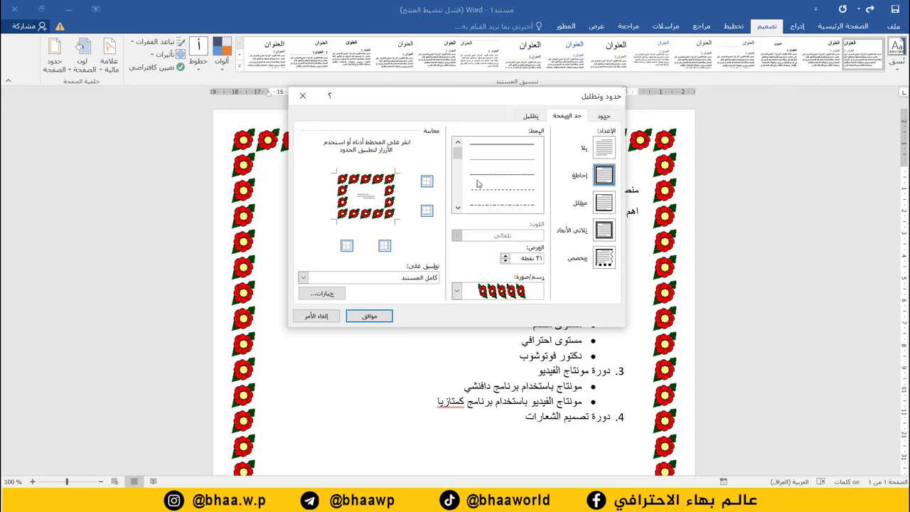
pyautogui.click(459, 208)
pyautogui.click(459, 207)
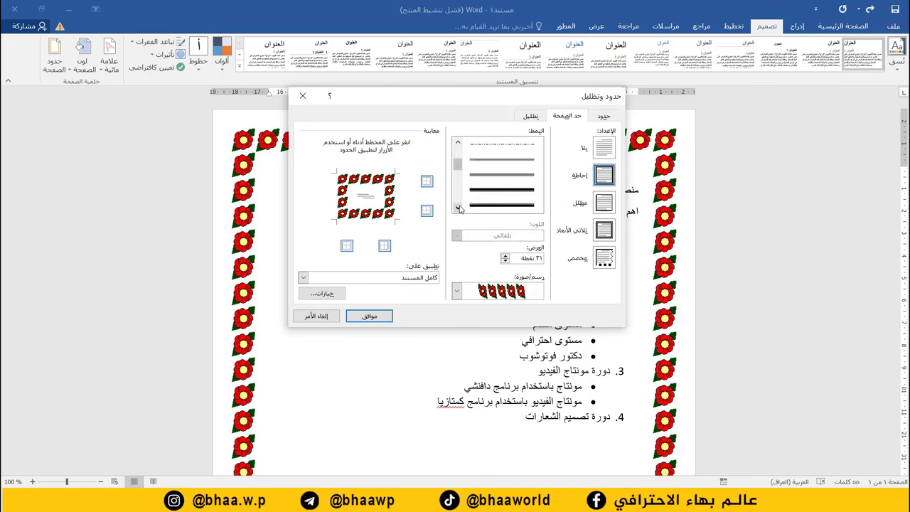
pyautogui.click(502, 205)
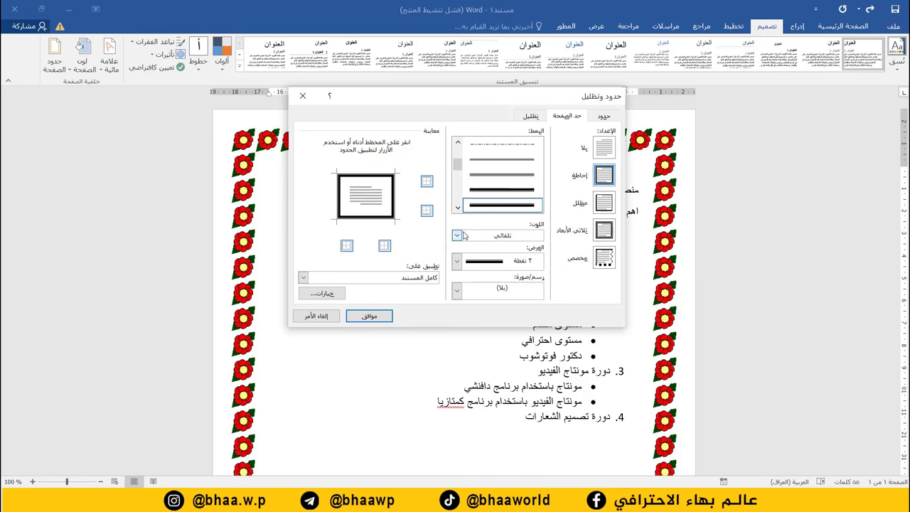
pyautogui.click(459, 235)
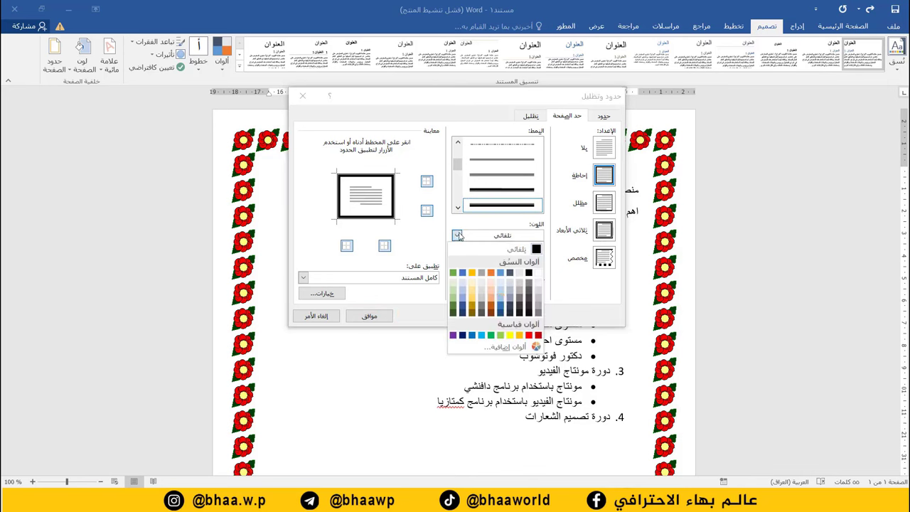
pyautogui.click(490, 336)
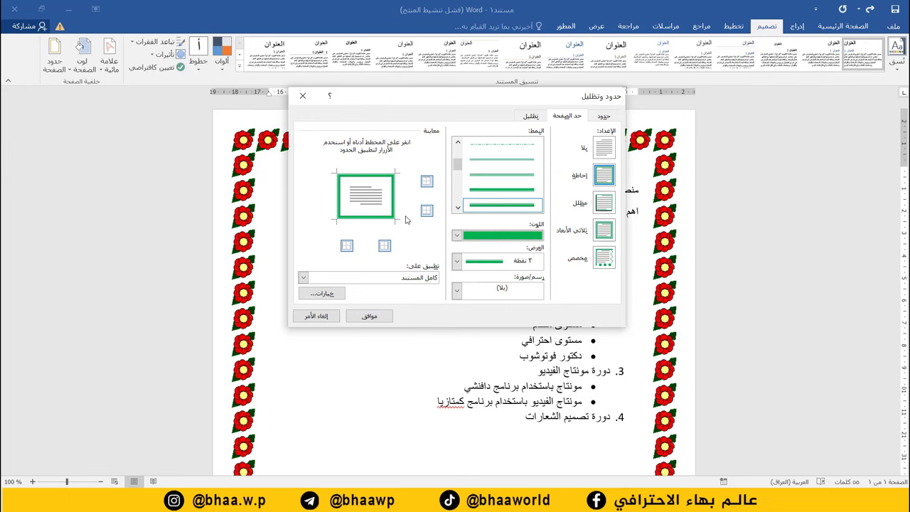
pyautogui.click(332, 318)
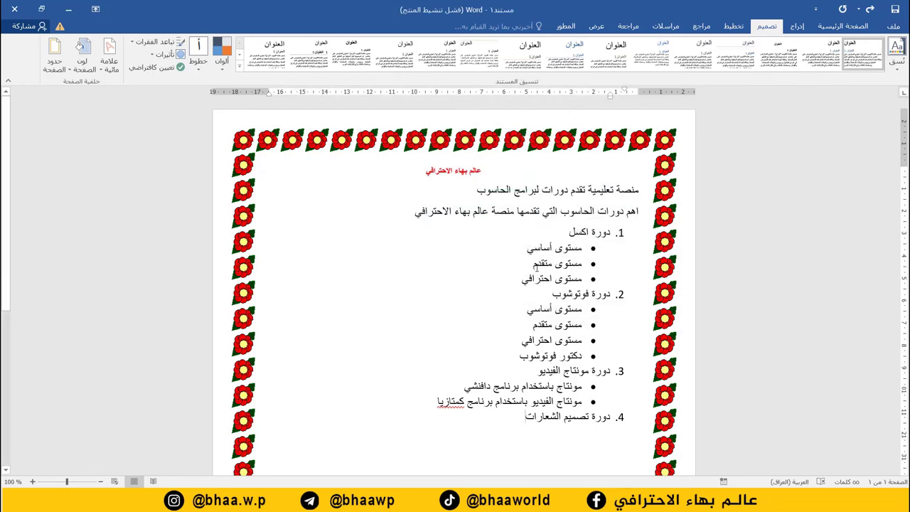
# - Zoom in, insert three blank lines above the red title, and type the trainer's name above them
pyautogui.click(101, 481)
pyautogui.click(32, 481)
pyautogui.click(32, 482)
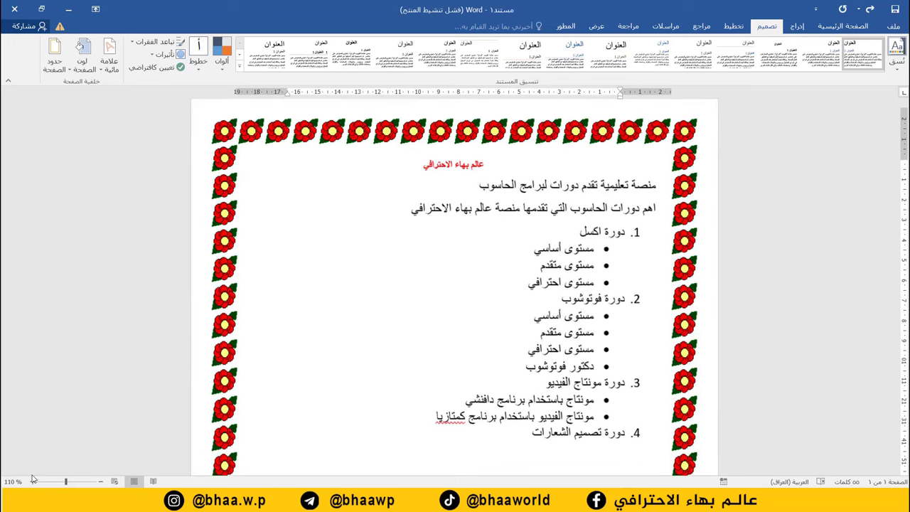
pyautogui.click(484, 164)
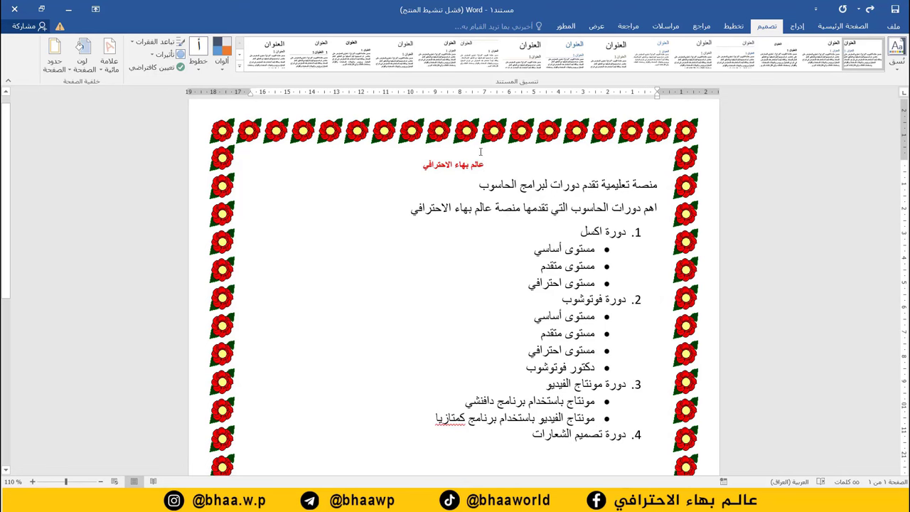
pyautogui.hotkey('shift', 'Left')
pyautogui.press('Return')
pyautogui.press('Return')
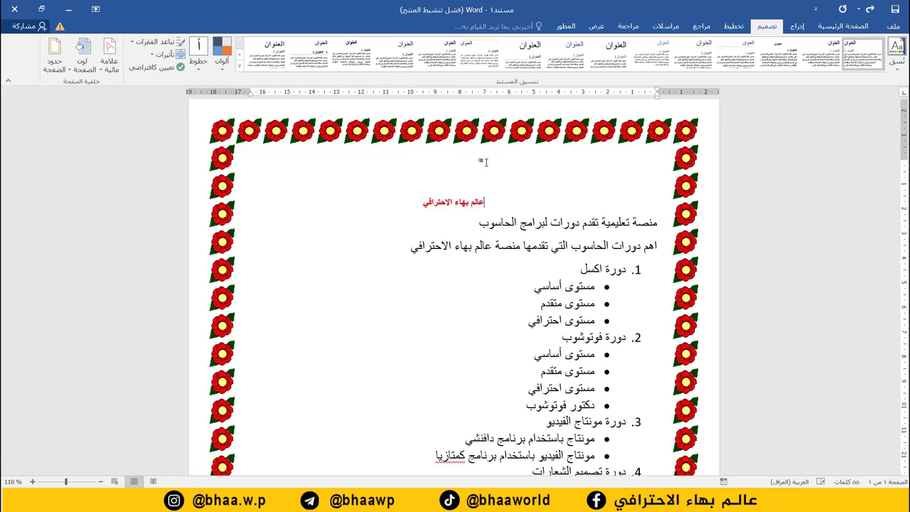
pyautogui.press('Return')
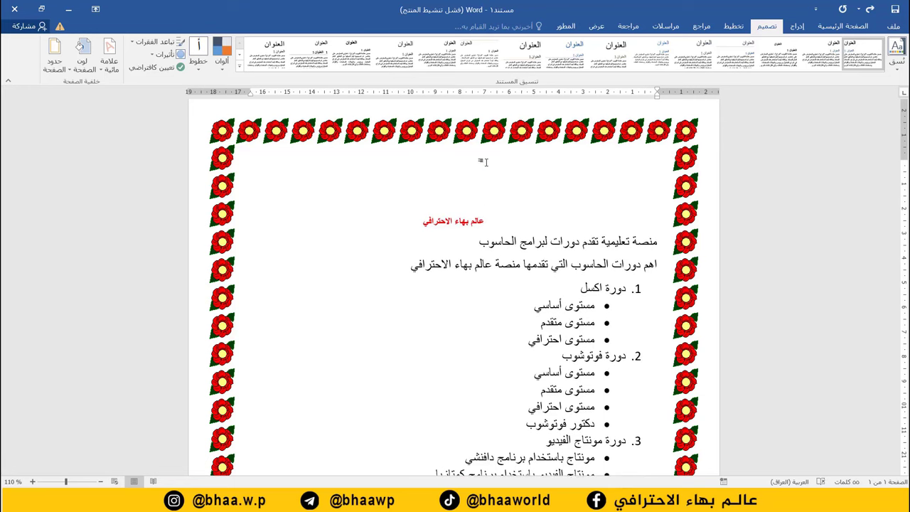
pyautogui.press('Return')
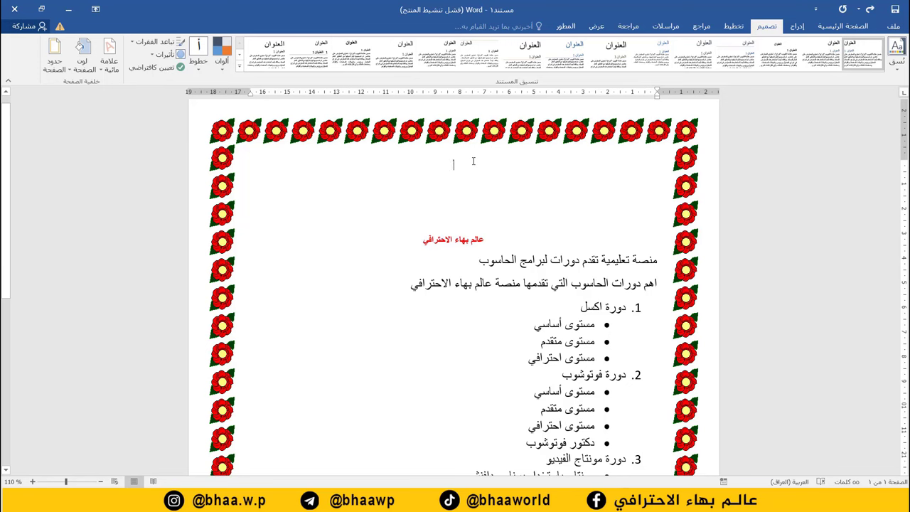
pyautogui.write('الم')
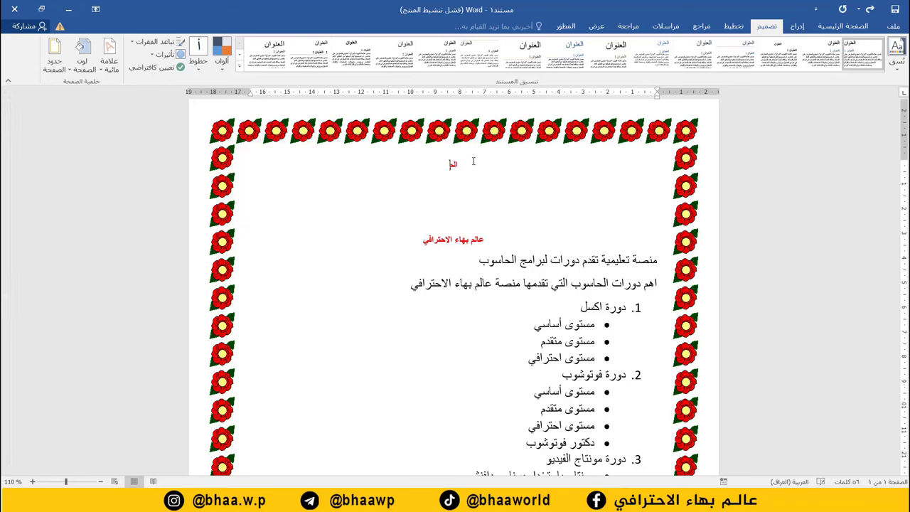
pyautogui.write('تدرب بهاء')
pyautogui.write(' عبد الستا')
pyautogui.write('ر جبار')
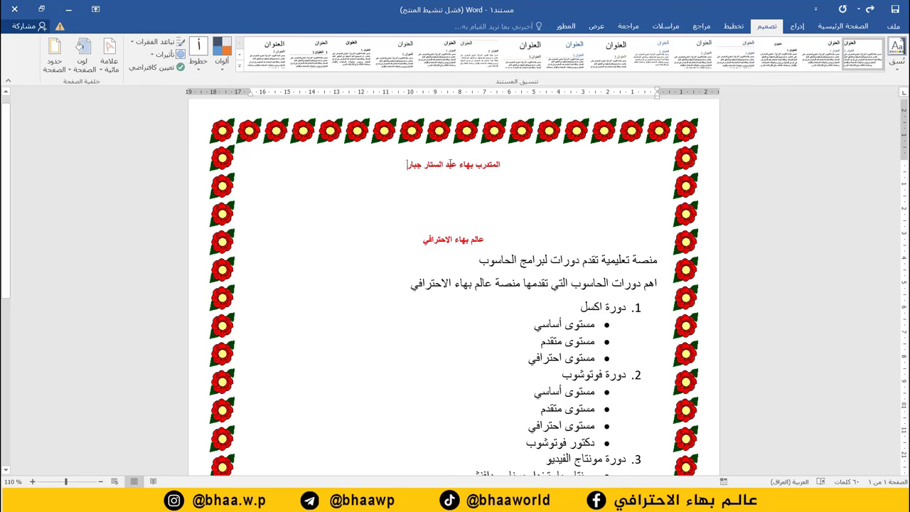
# - Select the trainer-name heading and set its font size to 36
pyautogui.doubleClick(450, 164)
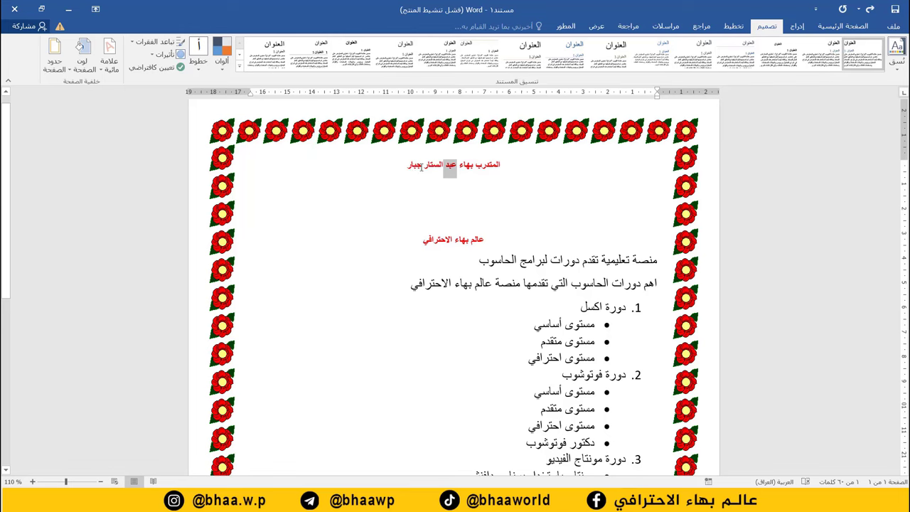
pyautogui.tripleClick(421, 166)
pyautogui.click(842, 26)
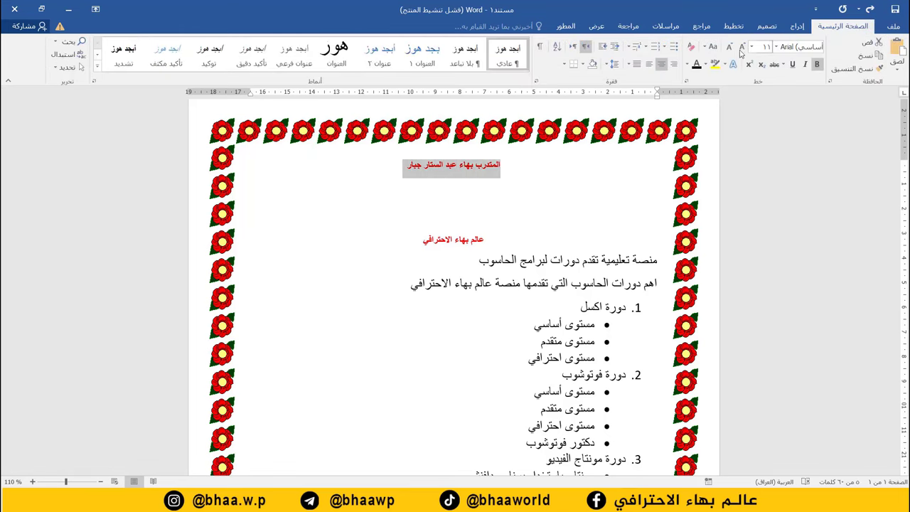
pyautogui.click(742, 48)
pyautogui.click(742, 48)
pyautogui.click(743, 48)
pyautogui.click(743, 49)
pyautogui.click(743, 49)
pyautogui.click(743, 49)
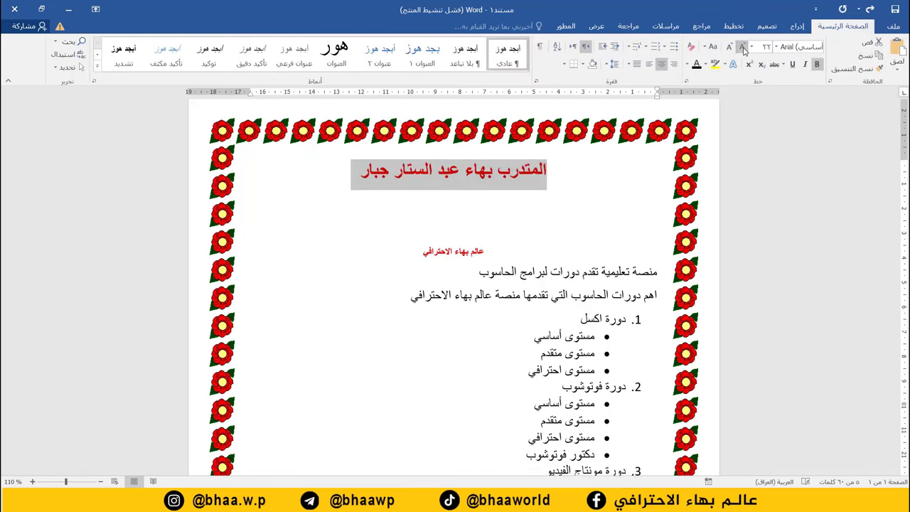
pyautogui.click(743, 49)
pyautogui.click(743, 49)
pyautogui.click(743, 49)
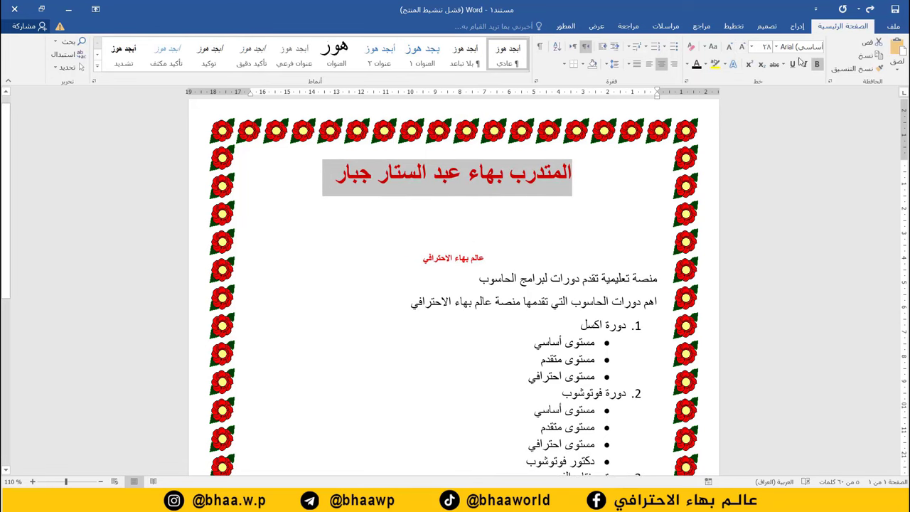
pyautogui.click(742, 49)
pyautogui.click(743, 48)
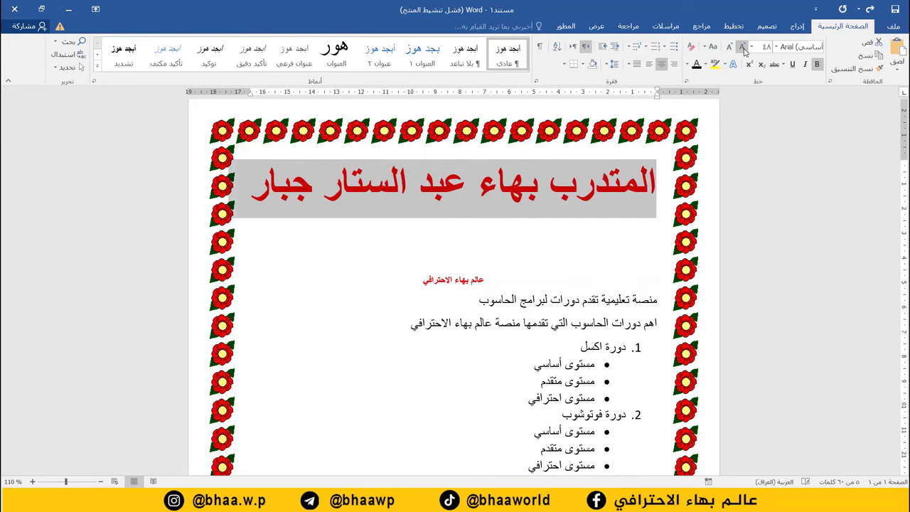
pyautogui.click(729, 48)
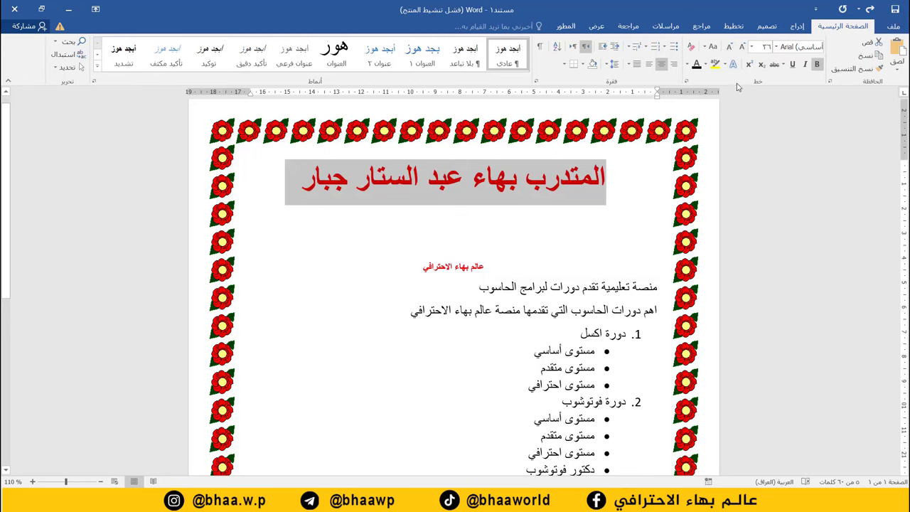
# - Change the trainer-name heading's font colour to black
pyautogui.click(705, 64)
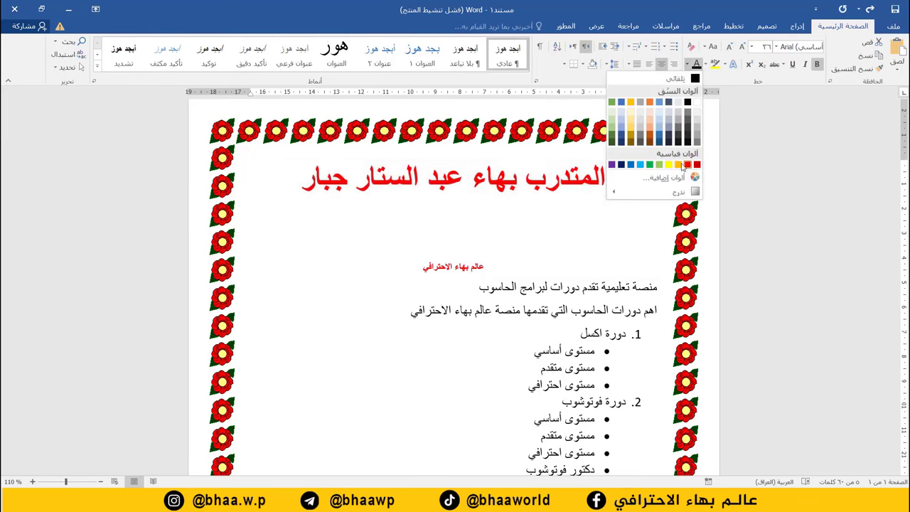
pyautogui.click(686, 103)
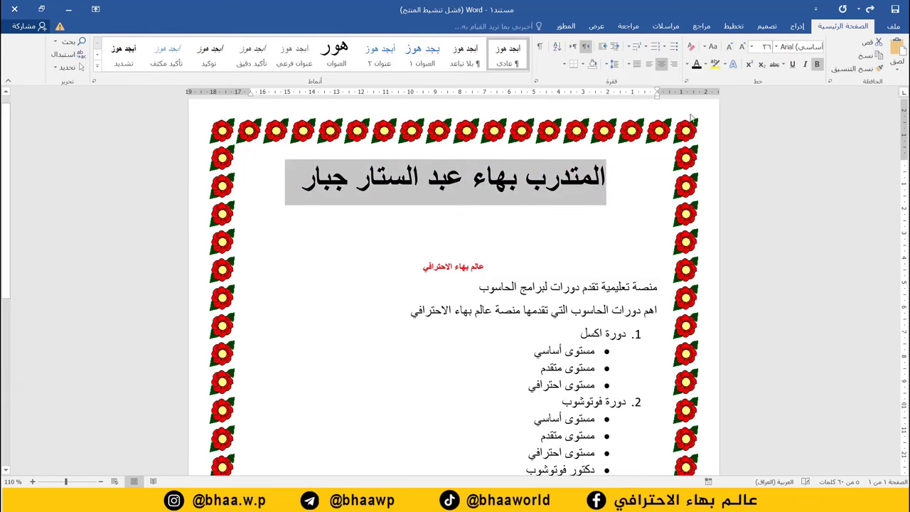
pyautogui.click(475, 241)
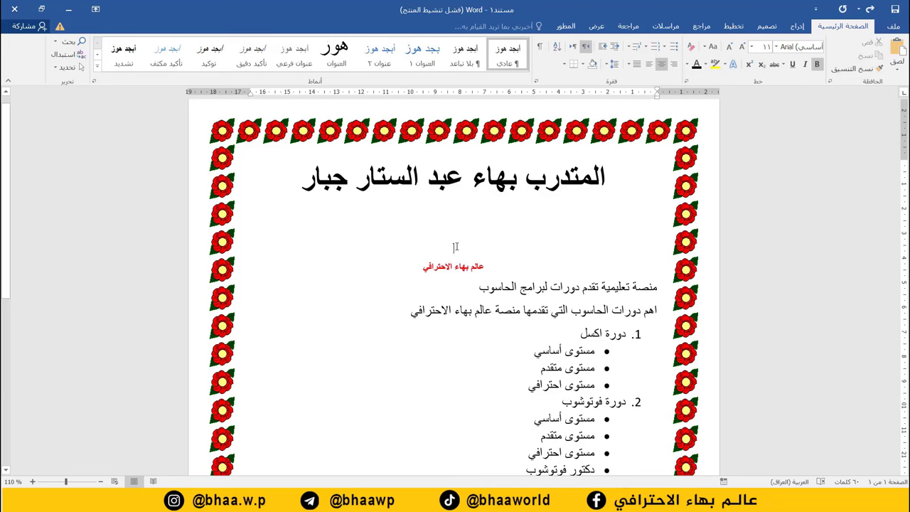
# - Delete the two empty lines between the trainer heading and the red title
pyautogui.hotkey('ctrl', 'r')
pyautogui.press('BackSpace')
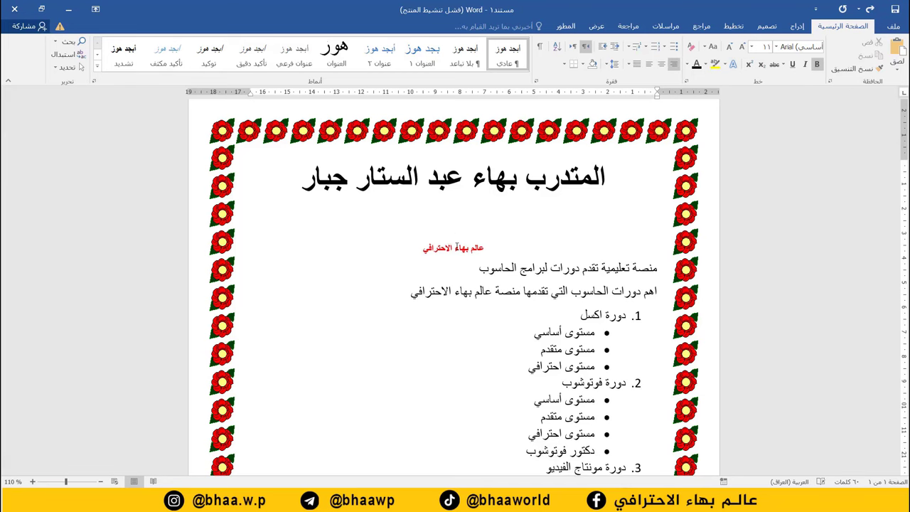
pyautogui.press('BackSpace')
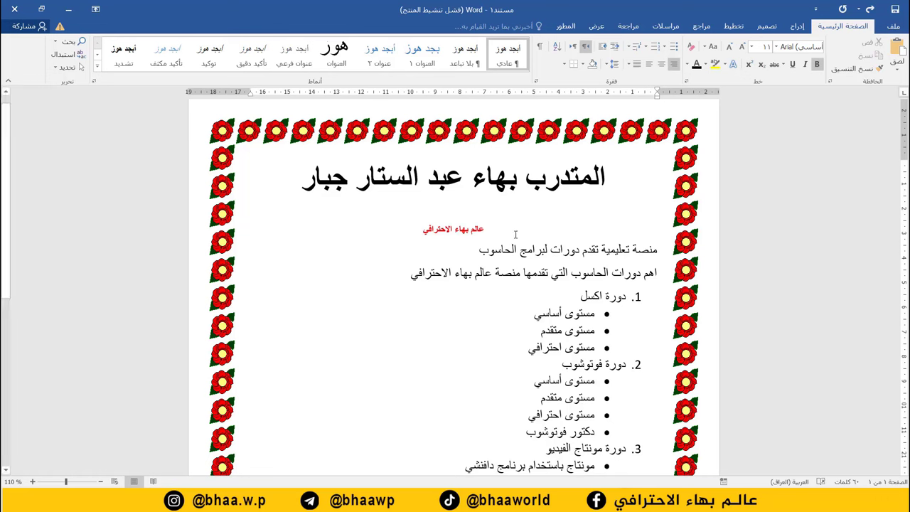
# - Set the red title عالم بهاء الاحترافي to font size 40
pyautogui.doubleClick(462, 230)
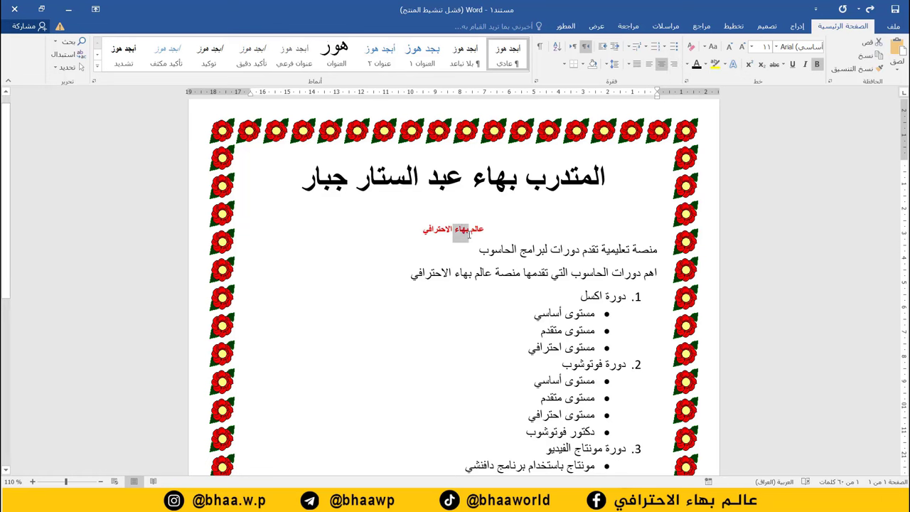
pyautogui.tripleClick(462, 231)
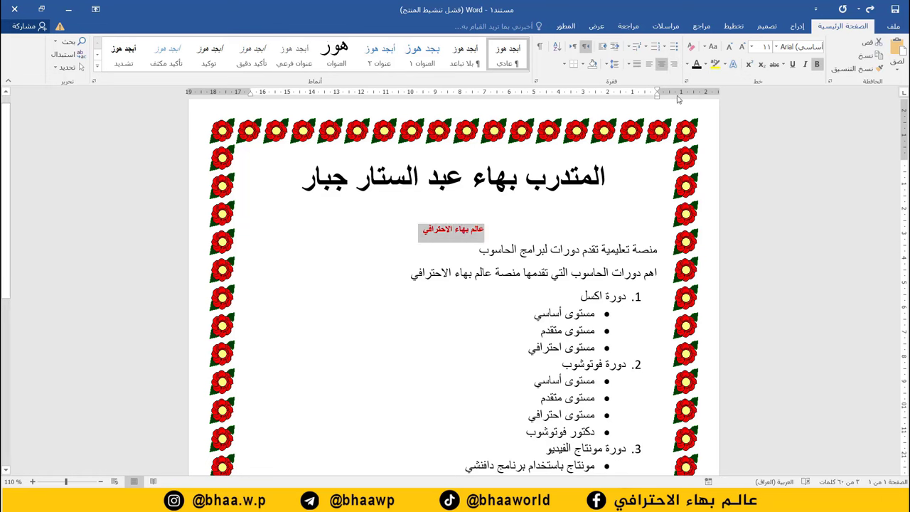
pyautogui.click(751, 47)
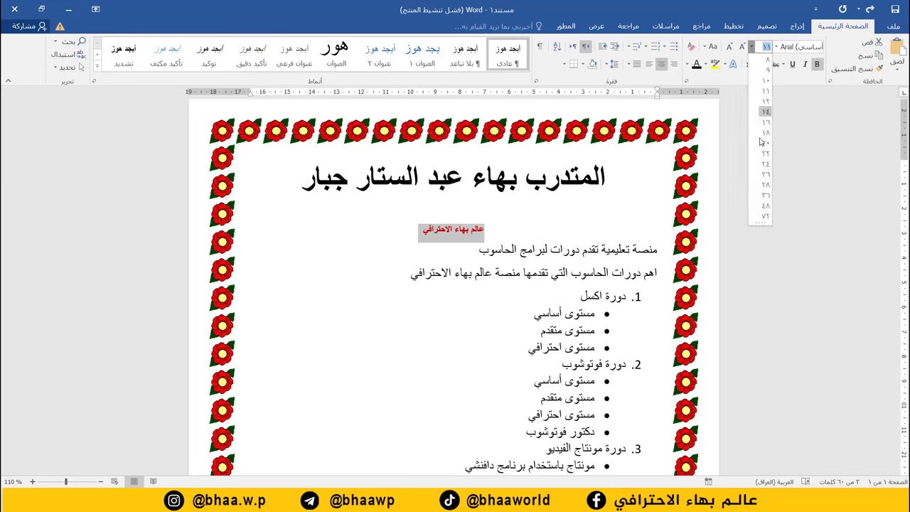
pyautogui.click(766, 206)
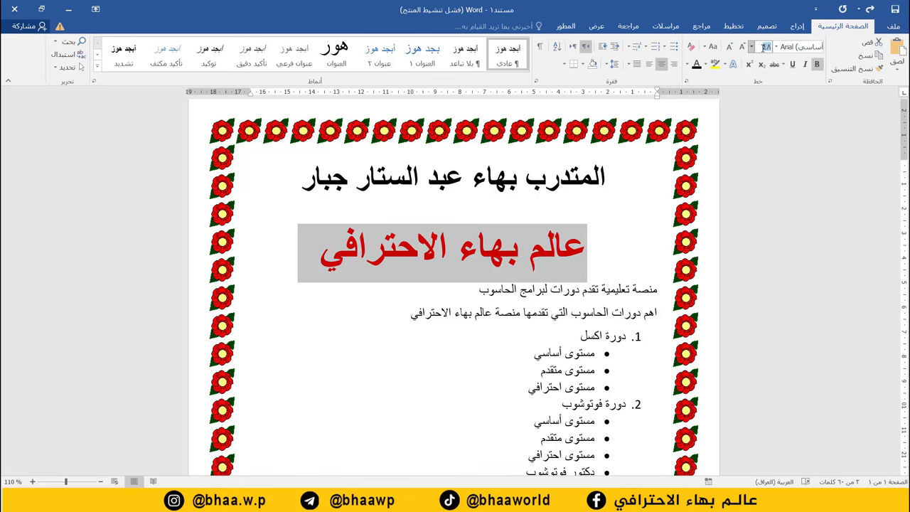
pyautogui.write('0')
pyautogui.press('Return')
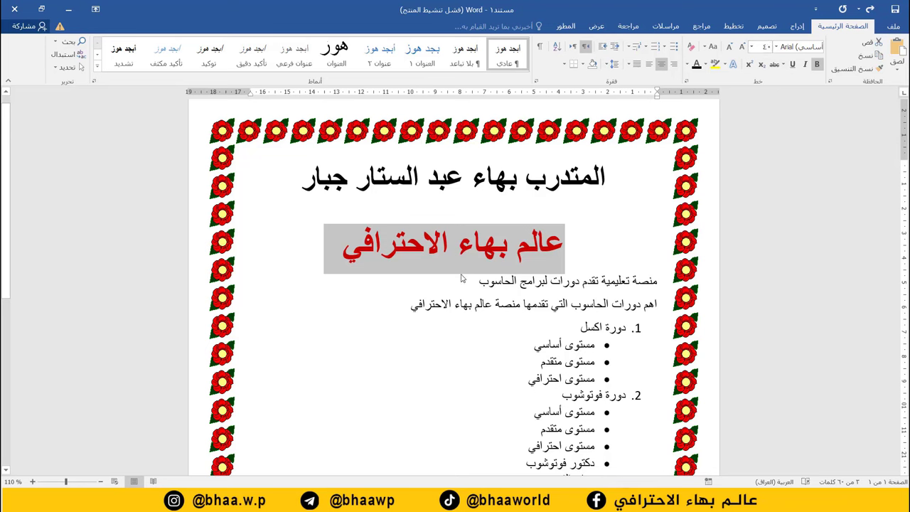
pyautogui.click(447, 290)
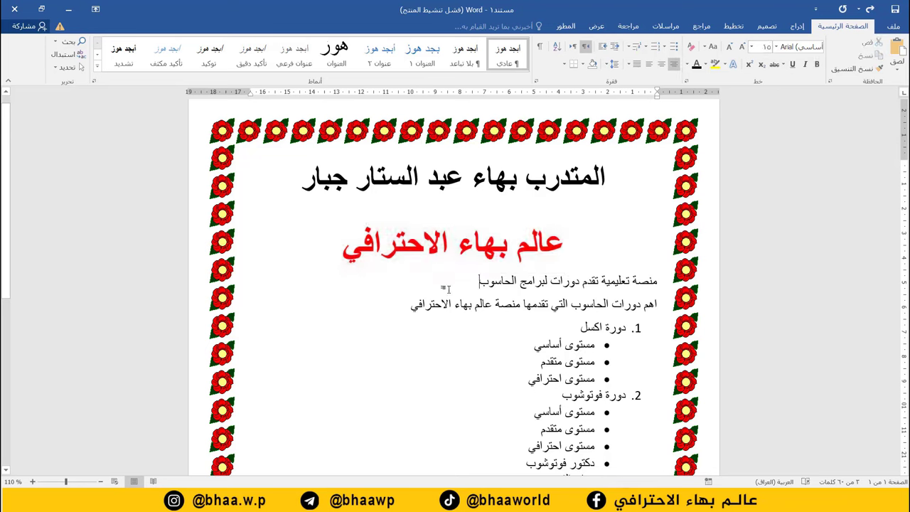
pyautogui.click(101, 482)
pyautogui.click(100, 481)
pyautogui.click(100, 481)
pyautogui.click(100, 481)
pyautogui.click(100, 482)
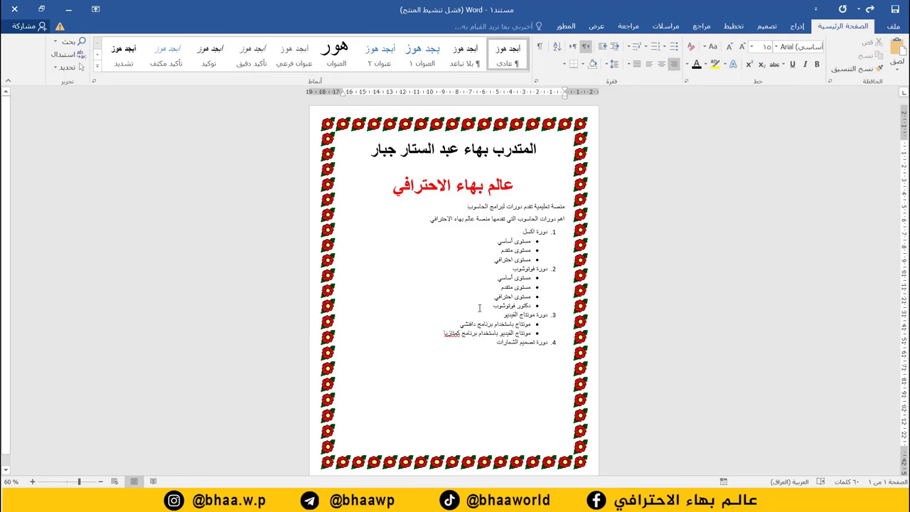
pyautogui.moveTo(492, 350); pyautogui.dragTo(462, 205)
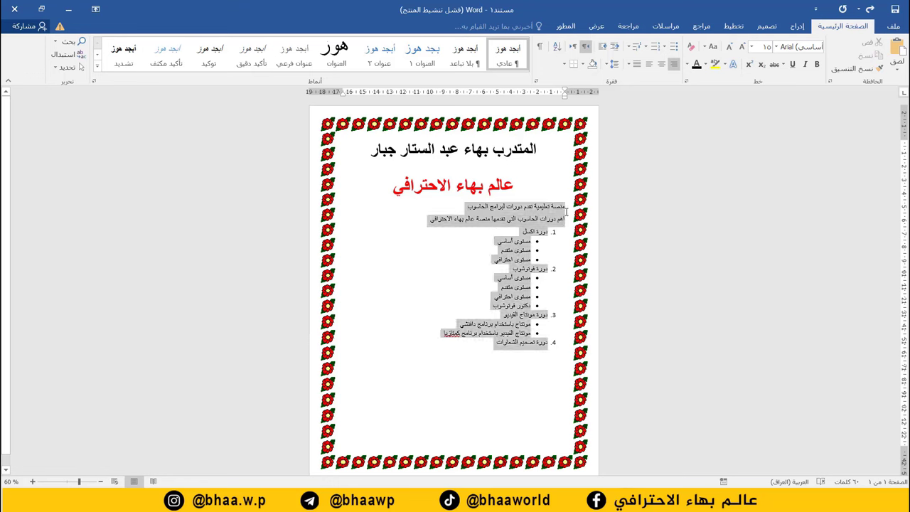
pyautogui.click(431, 357)
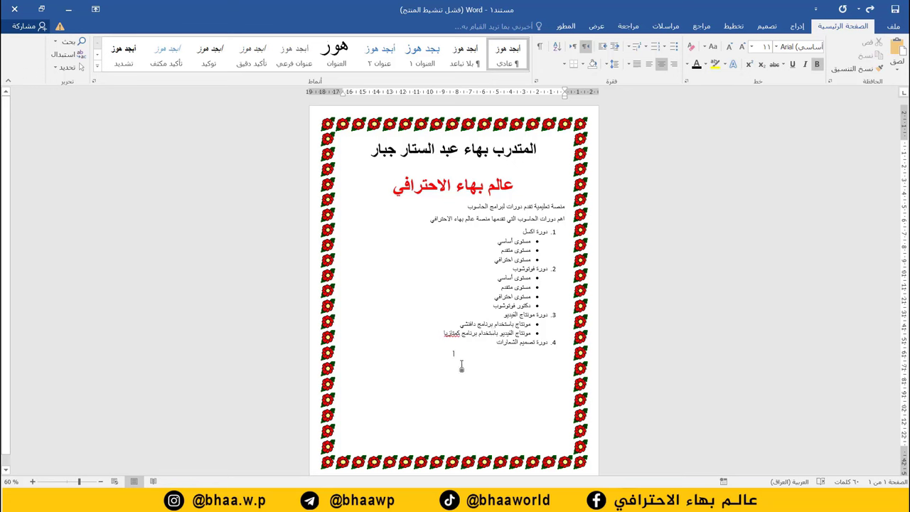
# - Select all the document text and delete it, leaving only the flower border
pyautogui.moveTo(447, 356); pyautogui.dragTo(555, 139)
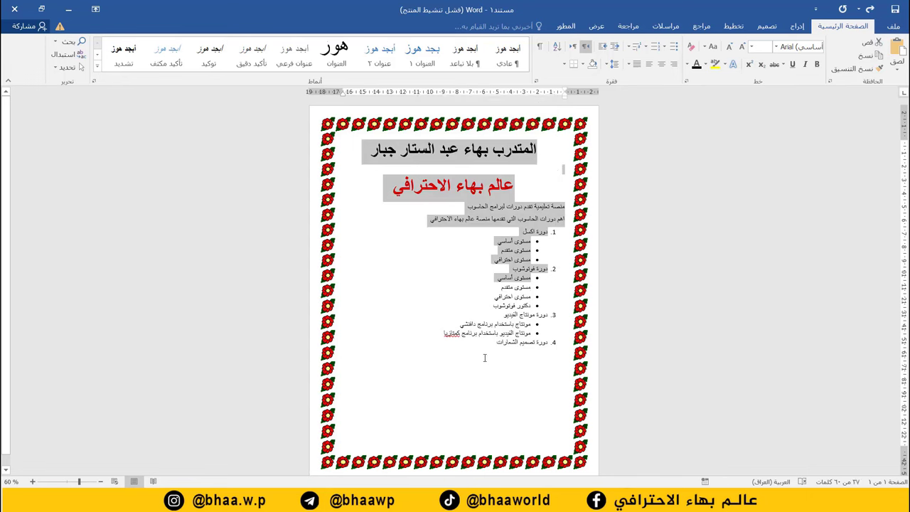
pyautogui.moveTo(496, 343); pyautogui.dragTo(532, 133)
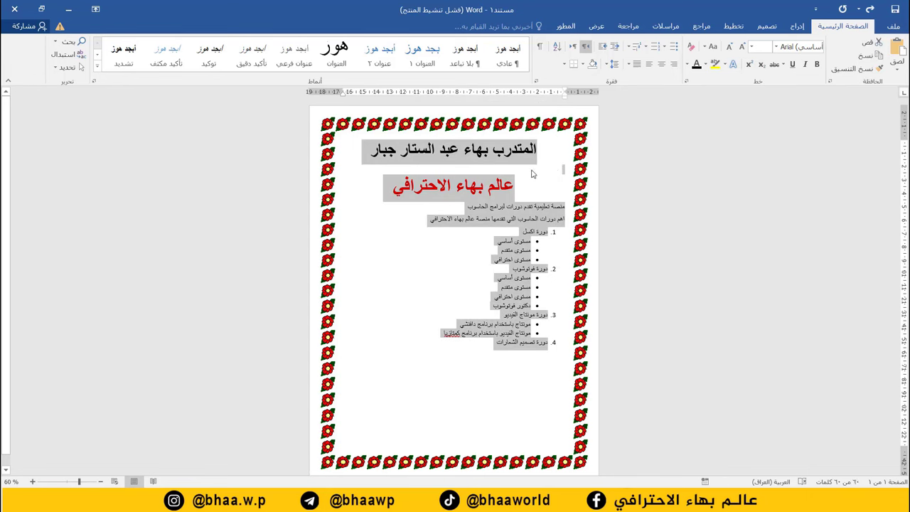
pyautogui.click(465, 353)
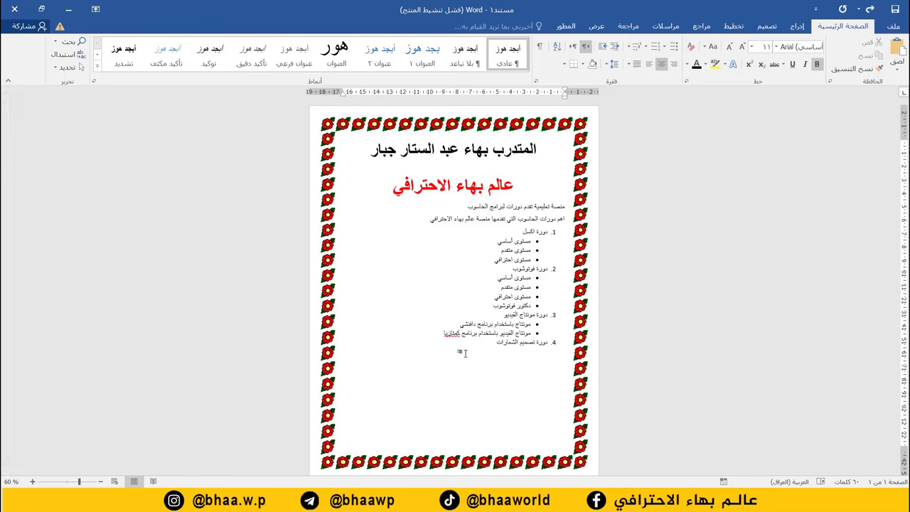
pyautogui.hotkey('ctrl', 'a')
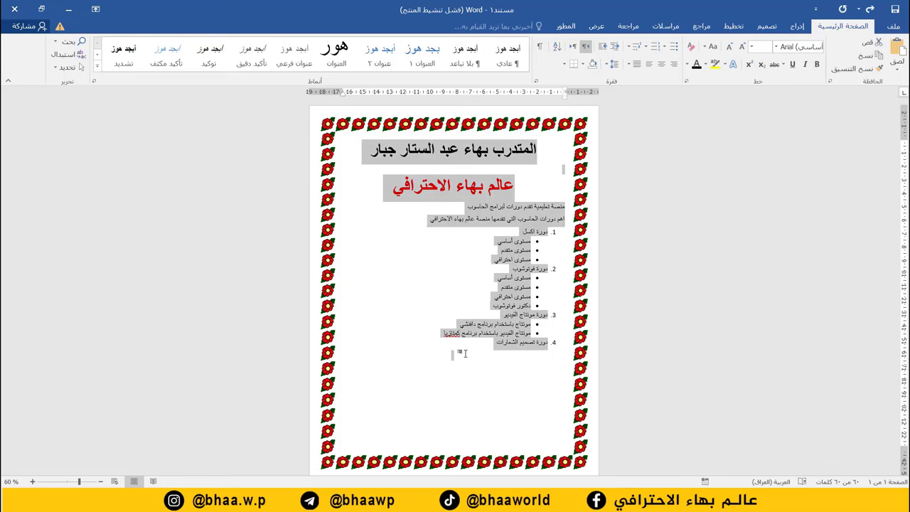
pyautogui.press('Delete')
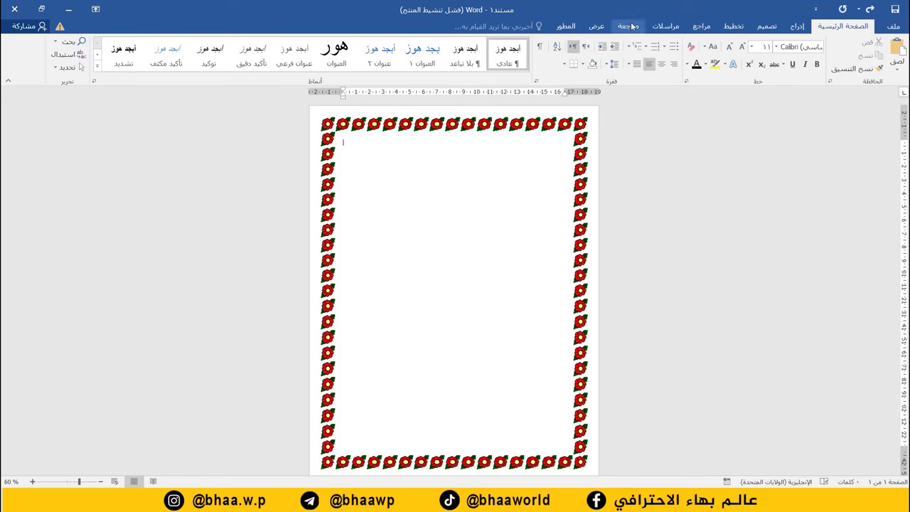
# - Set the page border to None to remove the red-flower art border
pyautogui.click(765, 27)
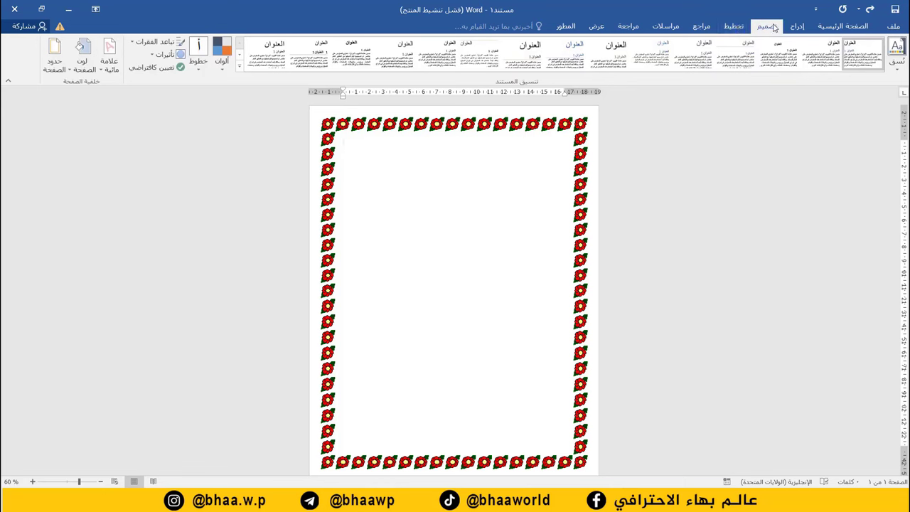
pyautogui.click(53, 54)
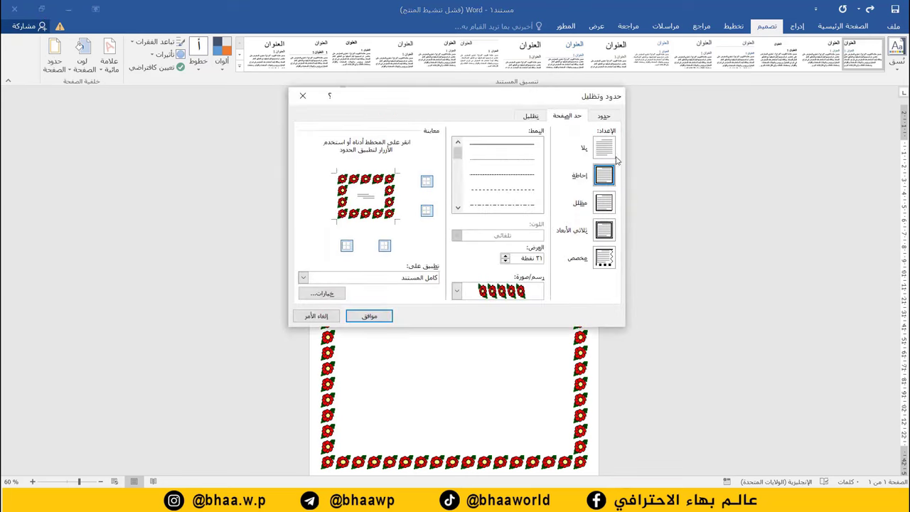
pyautogui.click(608, 150)
pyautogui.click(369, 315)
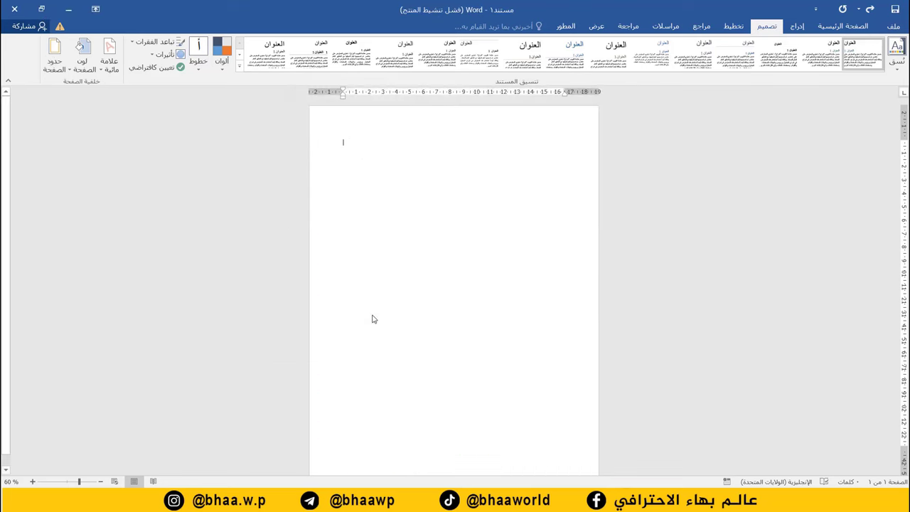
pyautogui.click(846, 27)
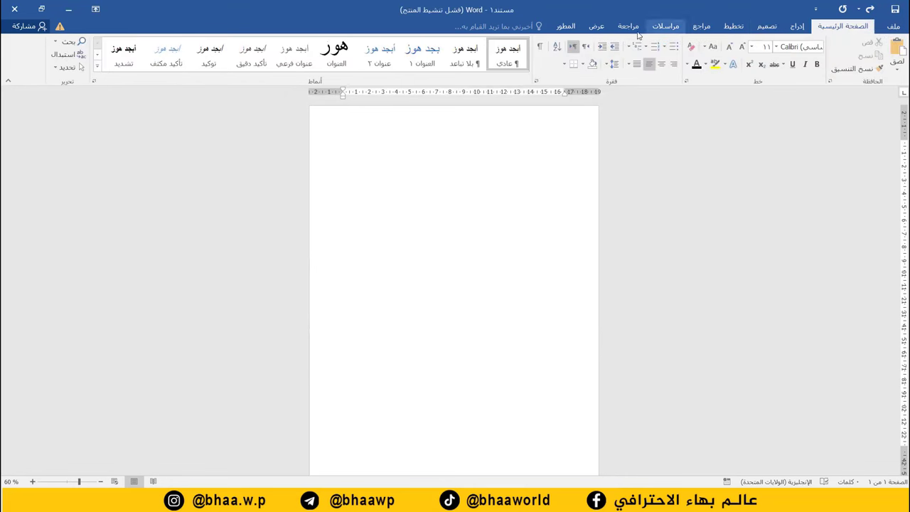
# - Set the empty paragraph's text direction to right-to-left
pyautogui.click(579, 47)
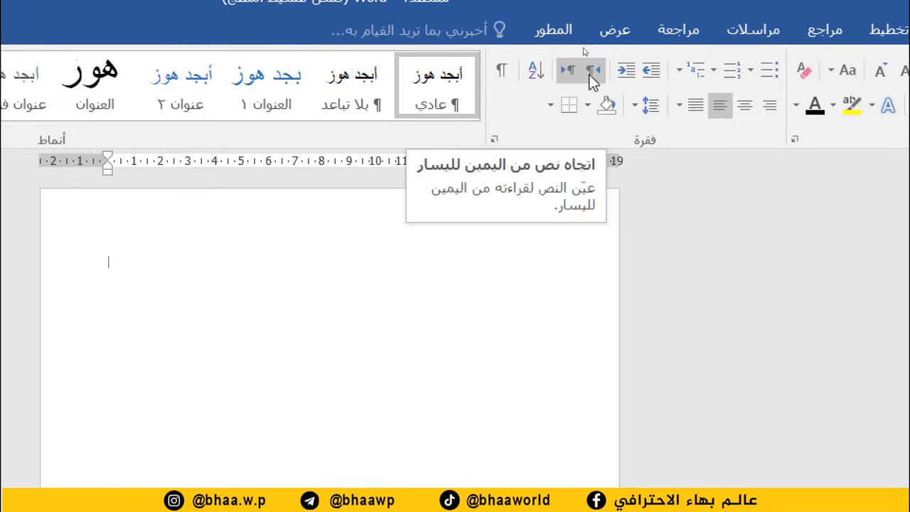
pyautogui.click(593, 71)
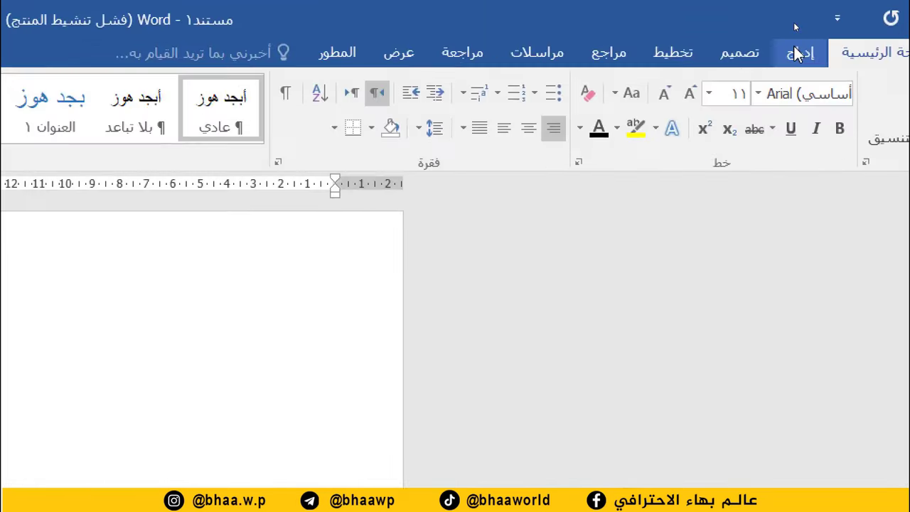
pyautogui.click(798, 54)
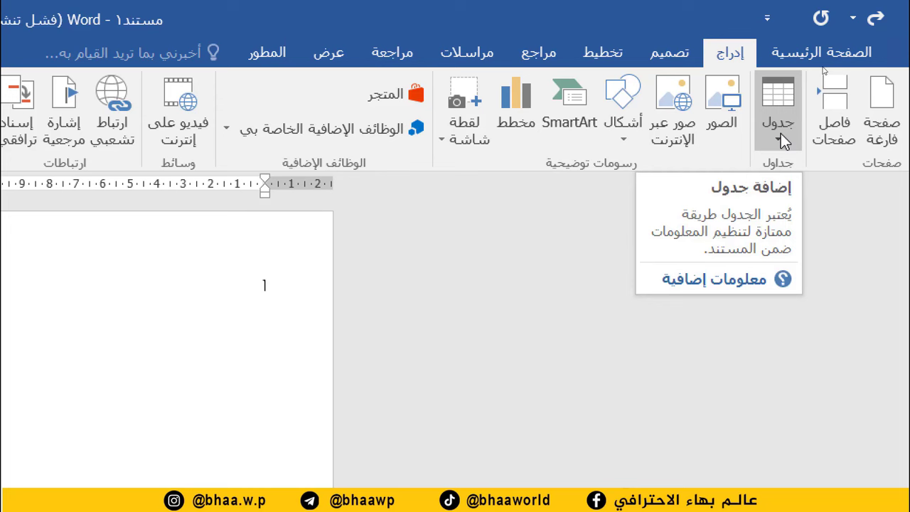
# - Insert a table with the default 5 columns and 2 rows
pyautogui.click(780, 133)
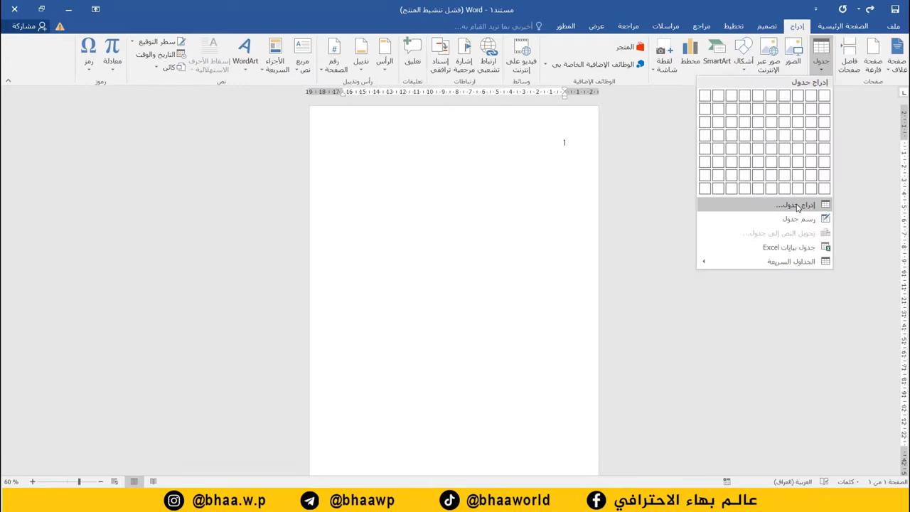
pyautogui.click(682, 331)
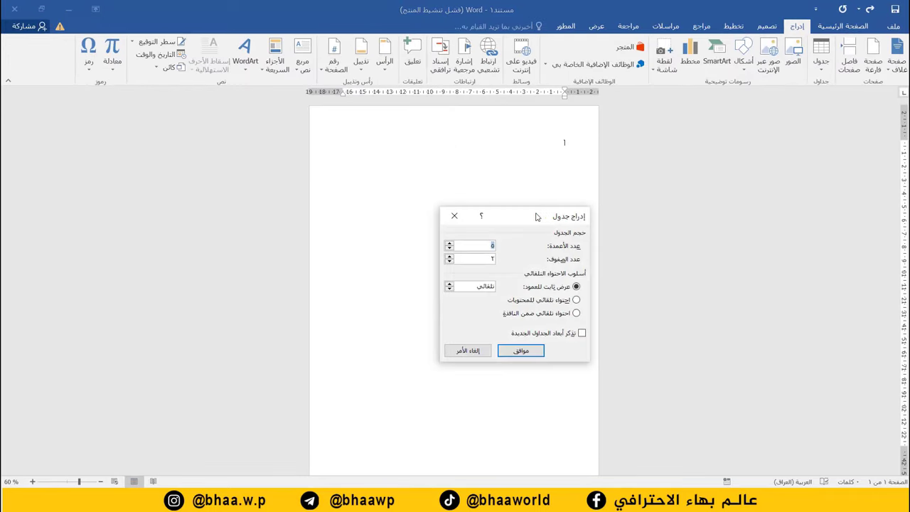
pyautogui.moveTo(559, 211); pyautogui.dragTo(441, 194)
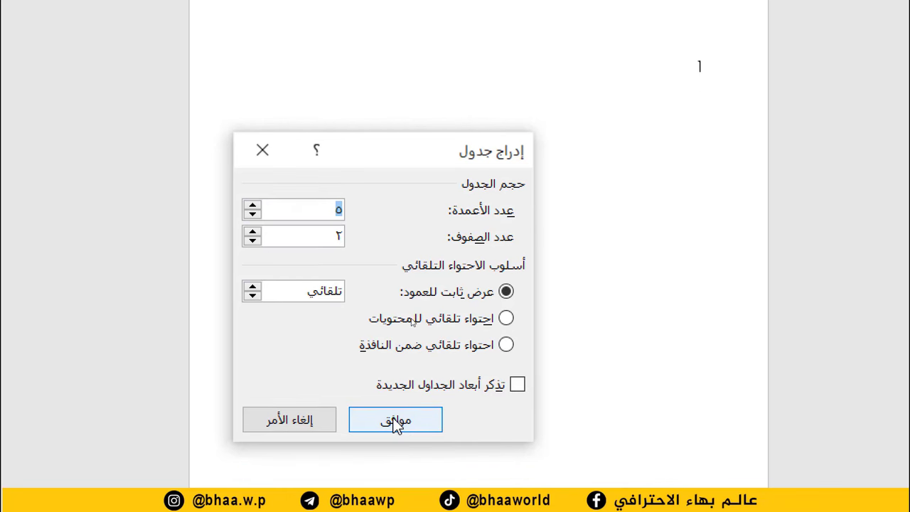
pyautogui.click(396, 421)
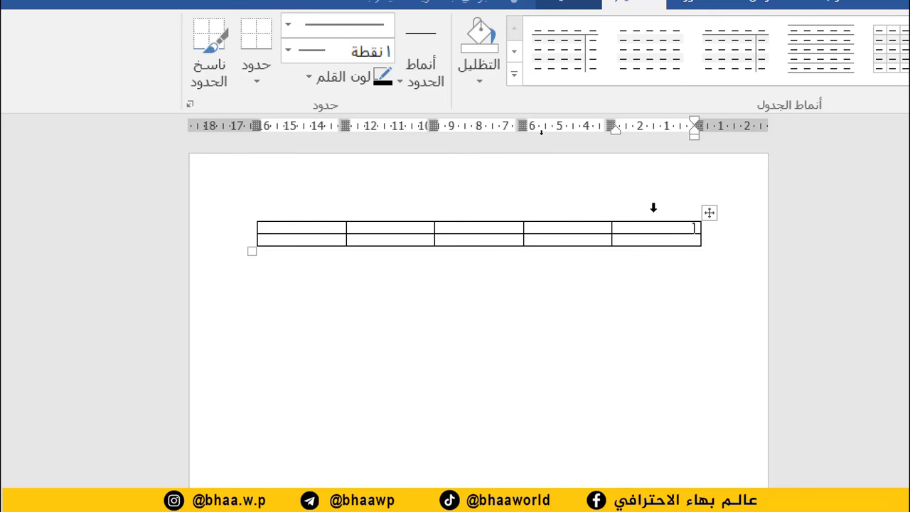
# - Select the whole 5-column table and delete it with Delete Table
pyautogui.moveTo(649, 227); pyautogui.dragTo(648, 248)
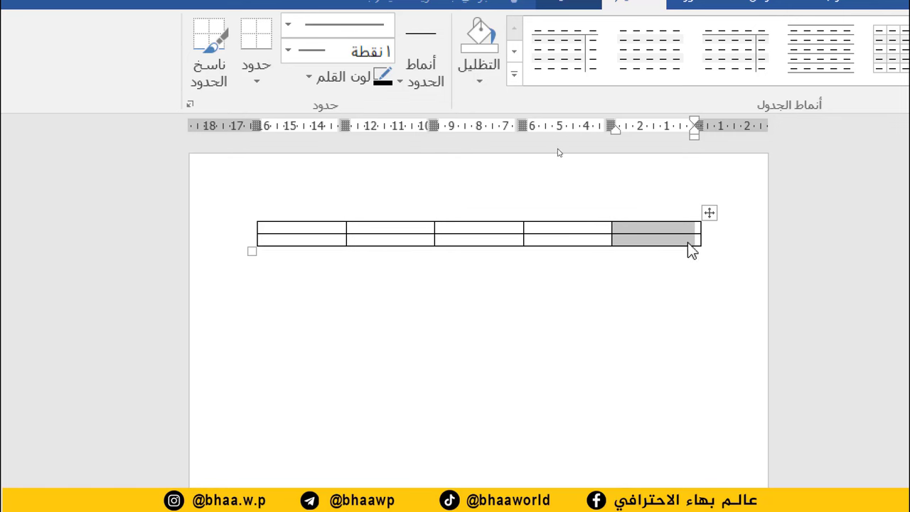
pyautogui.moveTo(688, 240)
pyautogui.mouseDown()
pyautogui.moveTo(324, 239)
pyautogui.moveTo(674, 222)
pyautogui.moveTo(324, 239)
pyautogui.mouseUp()
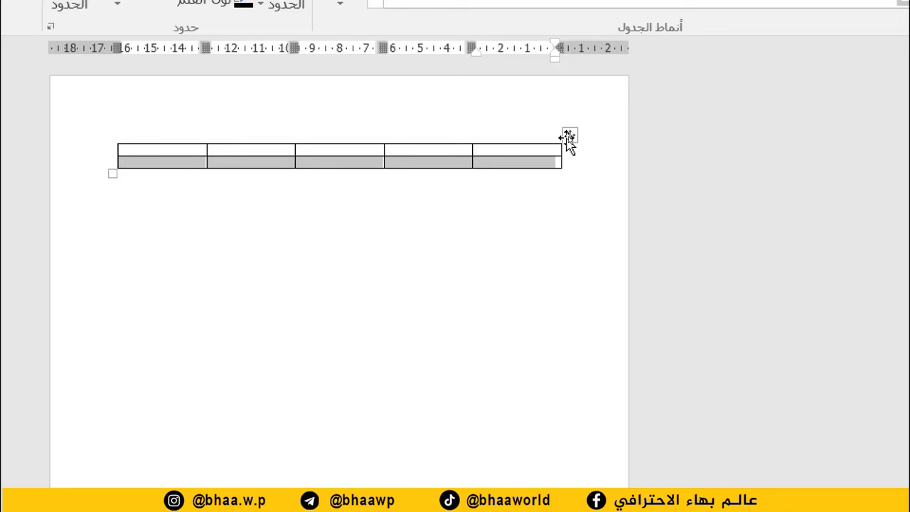
pyautogui.click(569, 136)
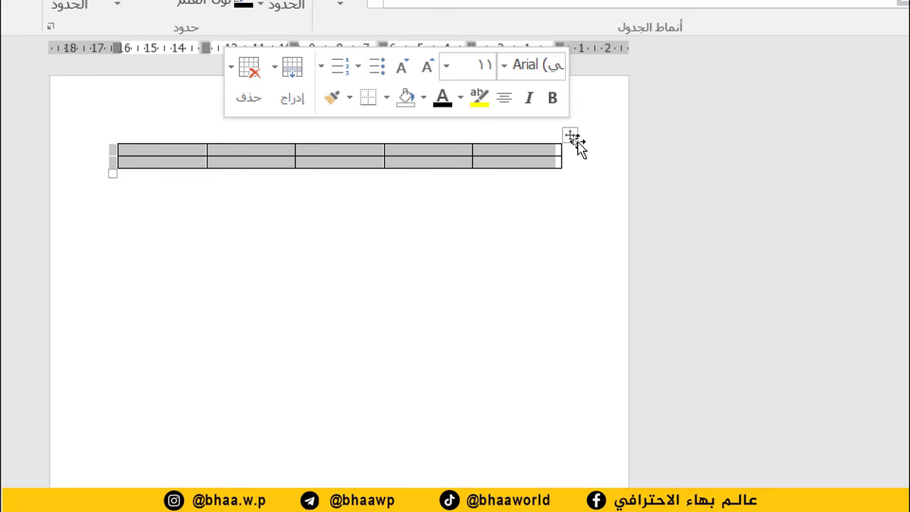
pyautogui.rightClick(569, 135)
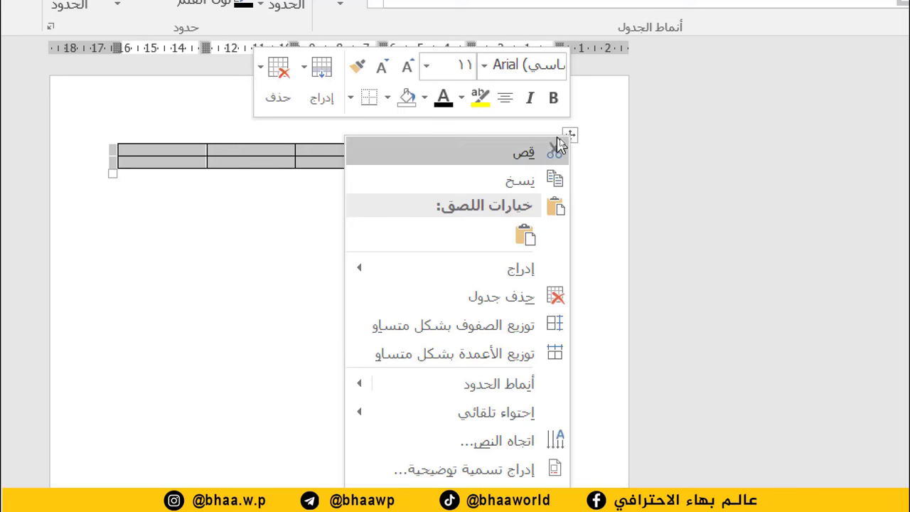
pyautogui.click(532, 298)
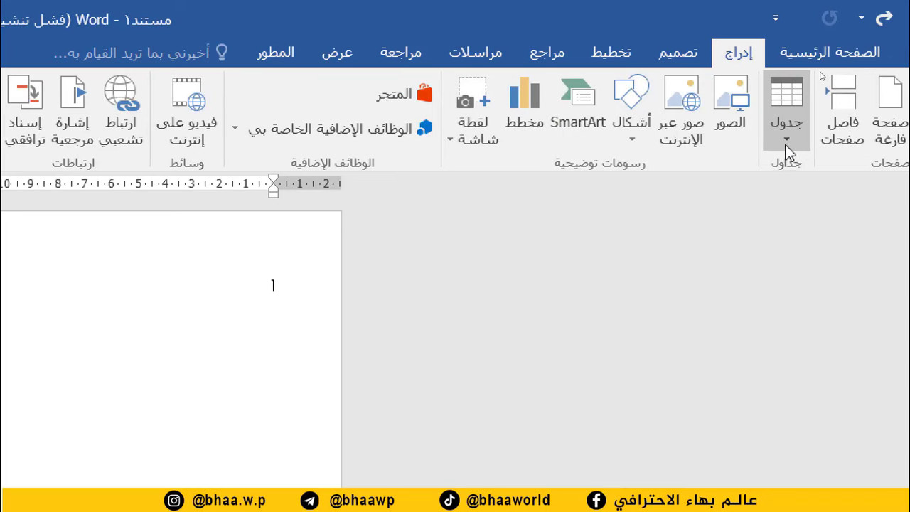
# - Insert a table with 4 columns and 6 rows from the Insert Table dialog
pyautogui.click(787, 148)
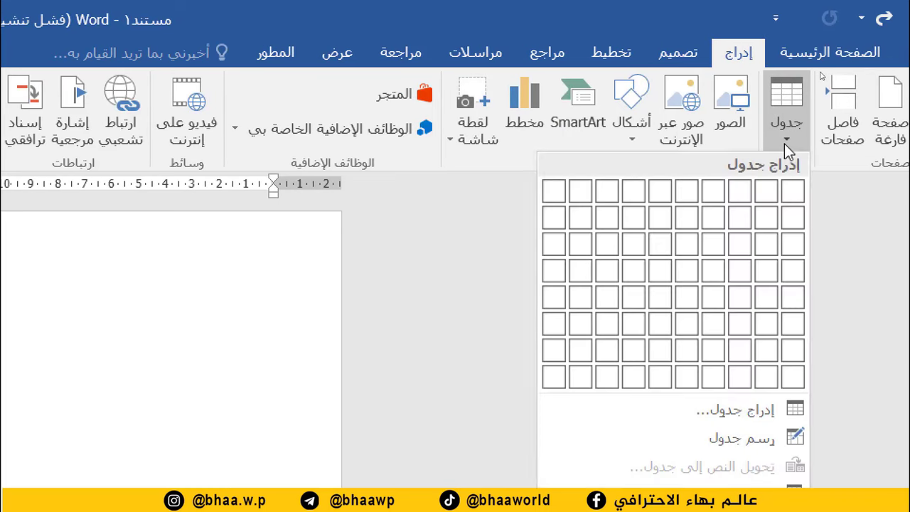
pyautogui.click(727, 417)
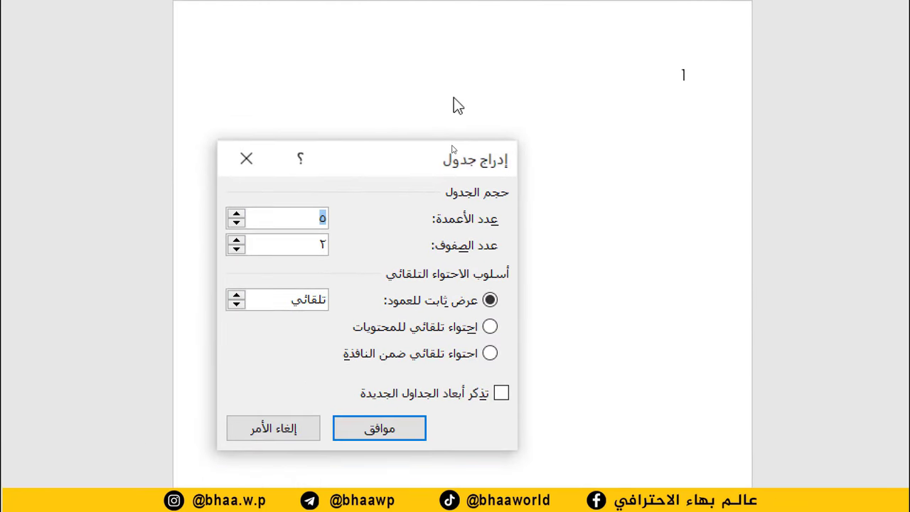
pyautogui.moveTo(447, 184); pyautogui.dragTo(523, 99)
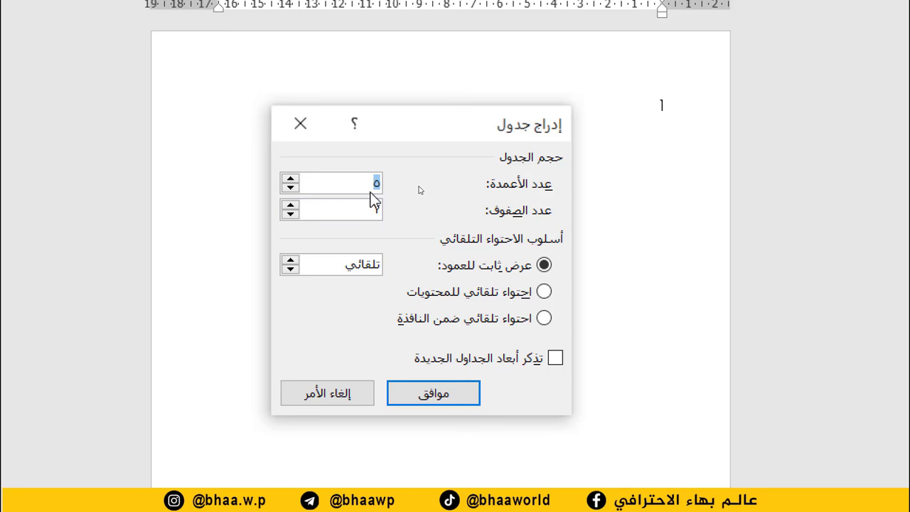
pyautogui.click(290, 179)
pyautogui.press('BackSpace')
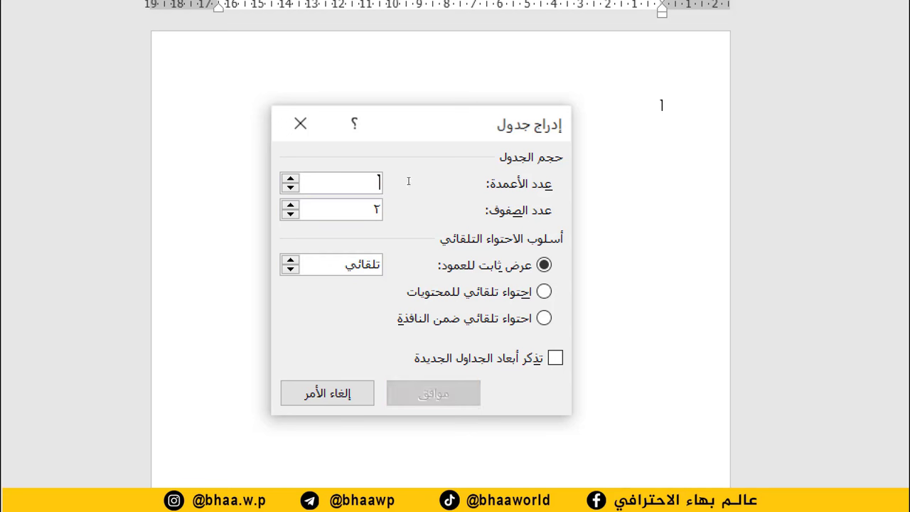
pyautogui.write('4')
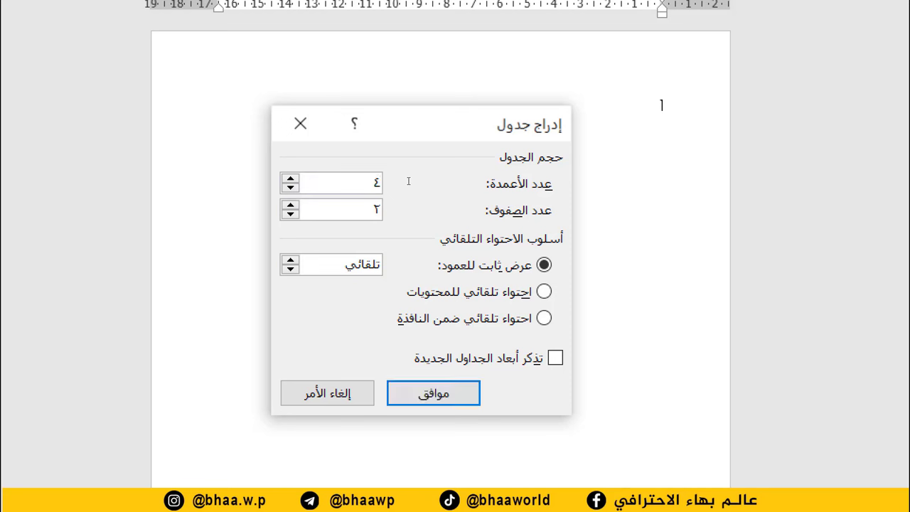
pyautogui.click(371, 211)
pyautogui.doubleClick(370, 212)
pyautogui.write('6')
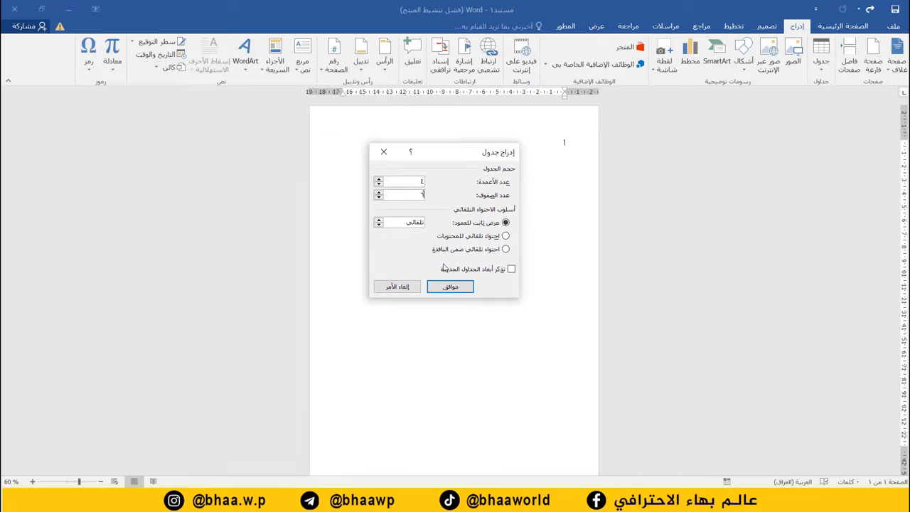
pyautogui.click(451, 285)
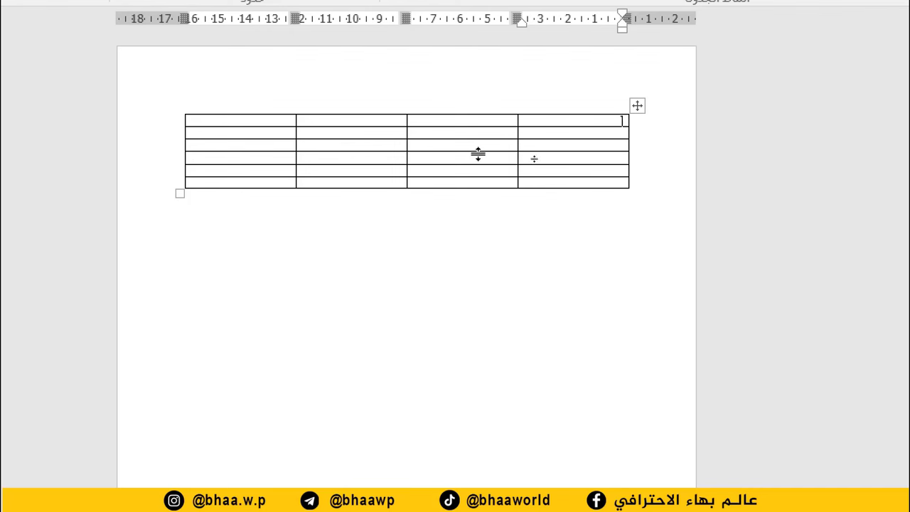
# - Make the table's first and second rows taller
pyautogui.click(661, 159)
pyautogui.click(580, 159)
pyautogui.moveTo(268, 94)
pyautogui.moveTo(230, 126); pyautogui.dragTo(231, 155)
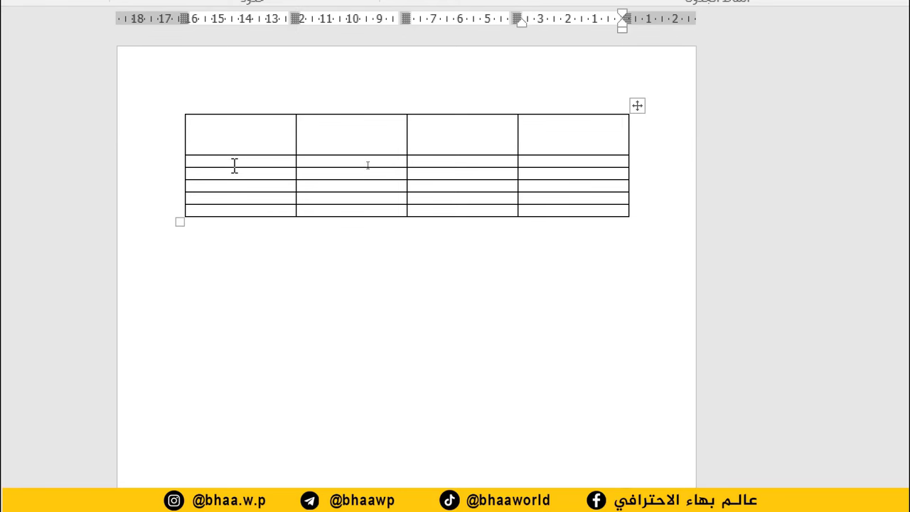
pyautogui.moveTo(232, 168); pyautogui.dragTo(238, 195)
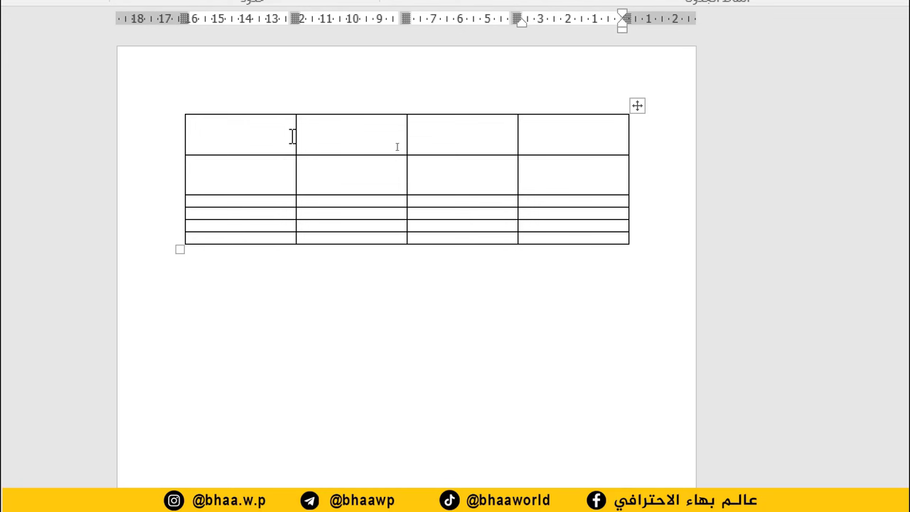
# - Resize the columns to uneven widths, narrowing the rightmost column
pyautogui.moveTo(293, 122); pyautogui.dragTo(318, 128)
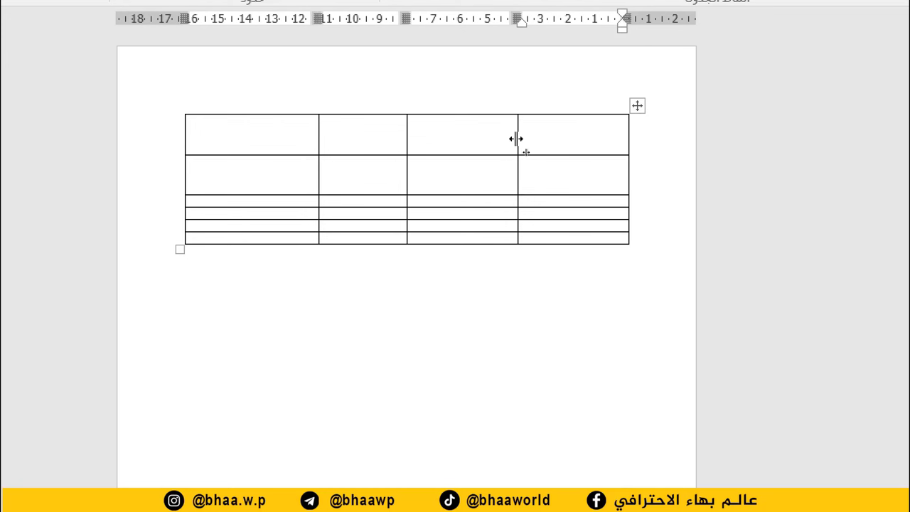
pyautogui.moveTo(516, 139); pyautogui.dragTo(580, 151)
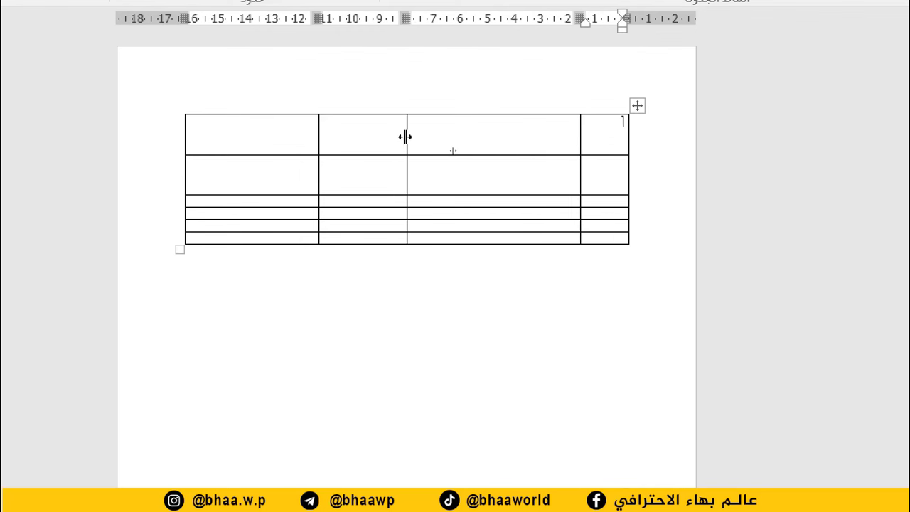
pyautogui.moveTo(405, 137); pyautogui.dragTo(425, 137)
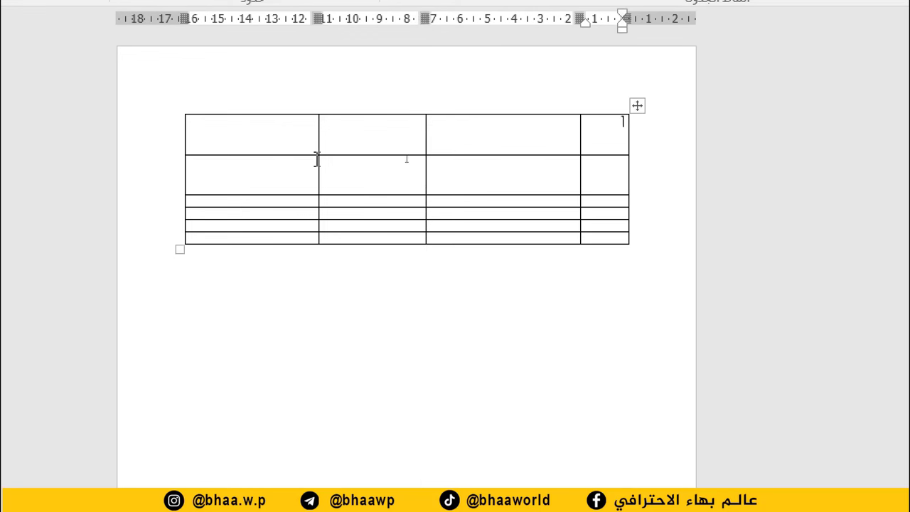
pyautogui.click(325, 135)
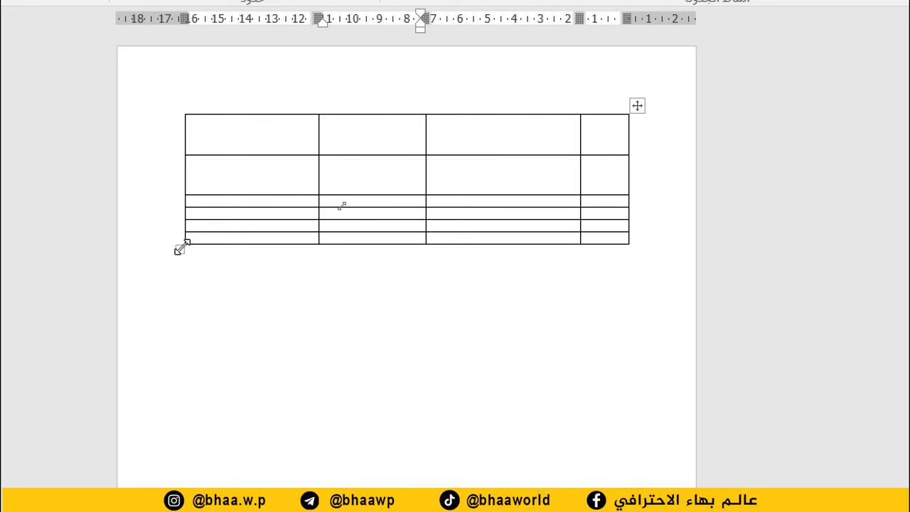
# - Enlarge the whole table downward, then shrink the first two rows to even heights
pyautogui.rightClick(640, 111)
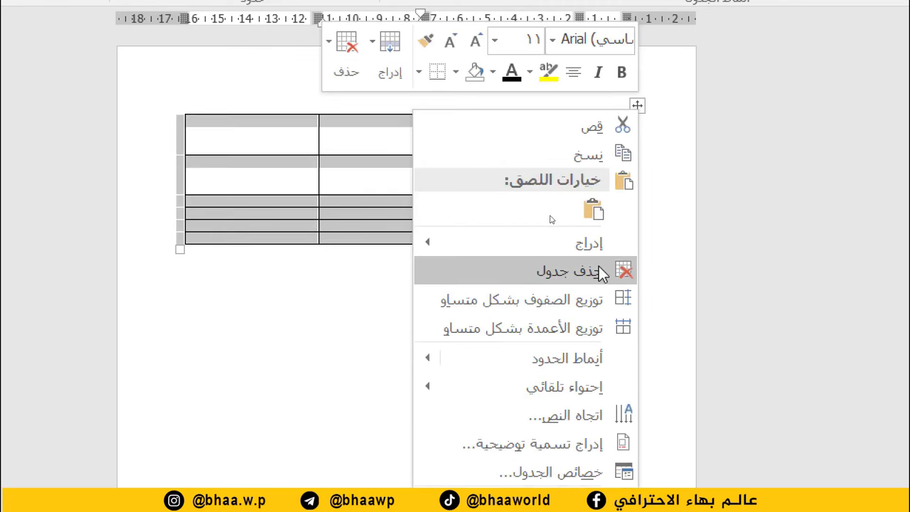
pyautogui.press('Escape')
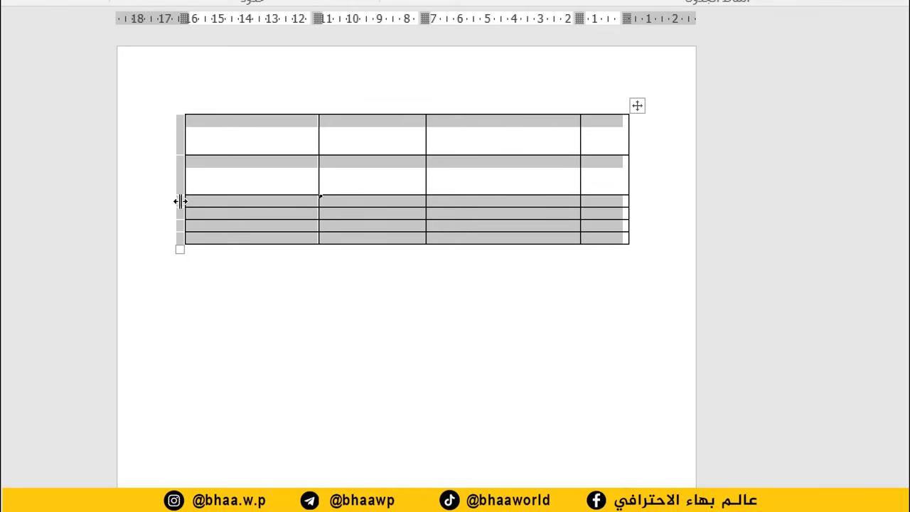
pyautogui.click(252, 174)
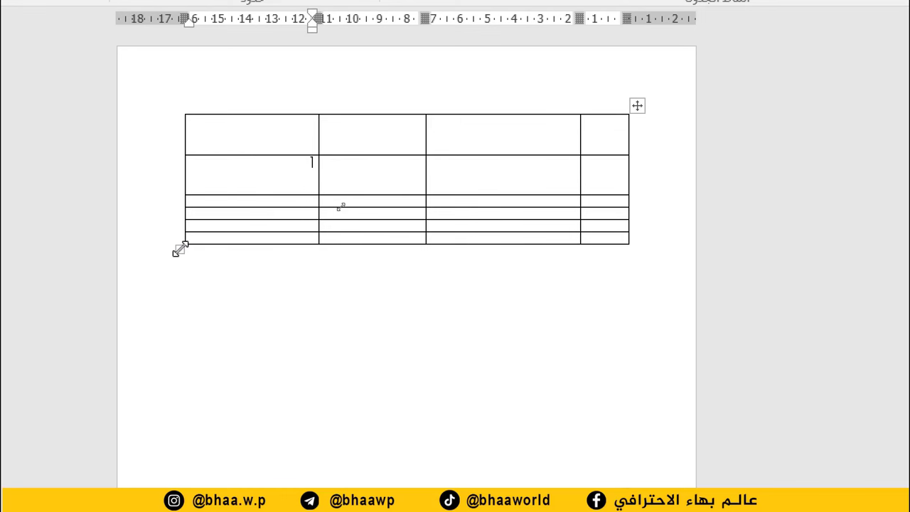
pyautogui.moveTo(179, 249); pyautogui.dragTo(178, 446)
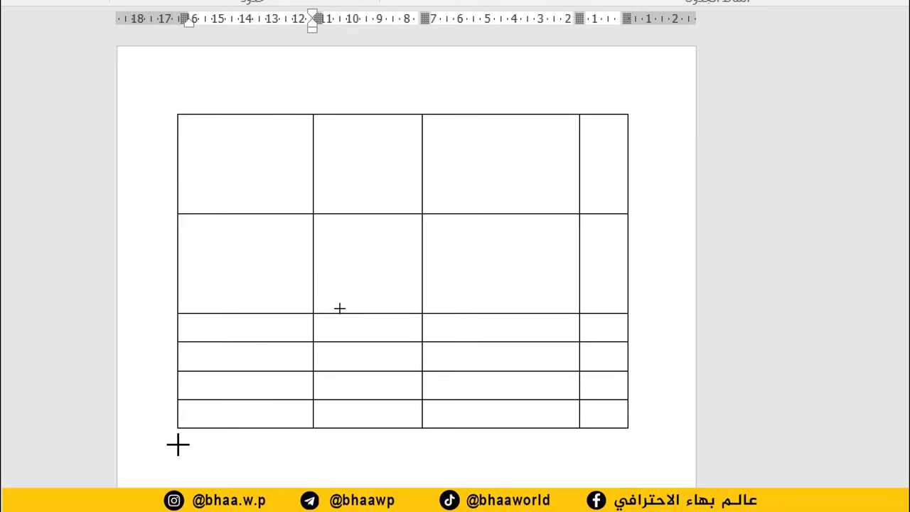
pyautogui.moveTo(178, 445); pyautogui.dragTo(170, 424)
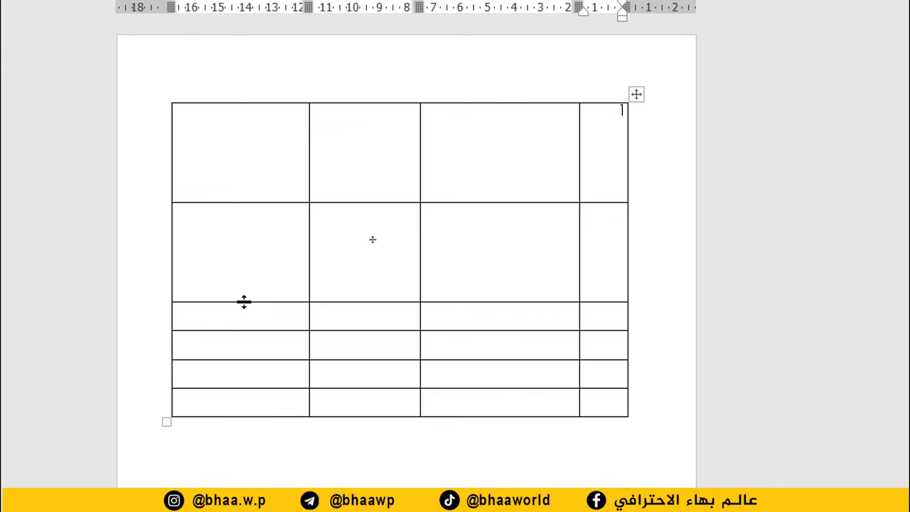
pyautogui.moveTo(245, 303); pyautogui.dragTo(256, 232)
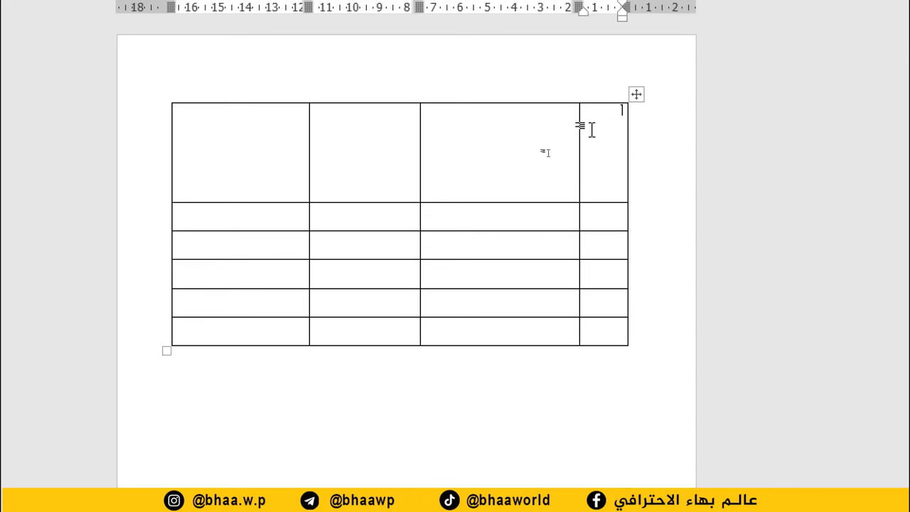
pyautogui.moveTo(562, 202); pyautogui.dragTo(561, 129)
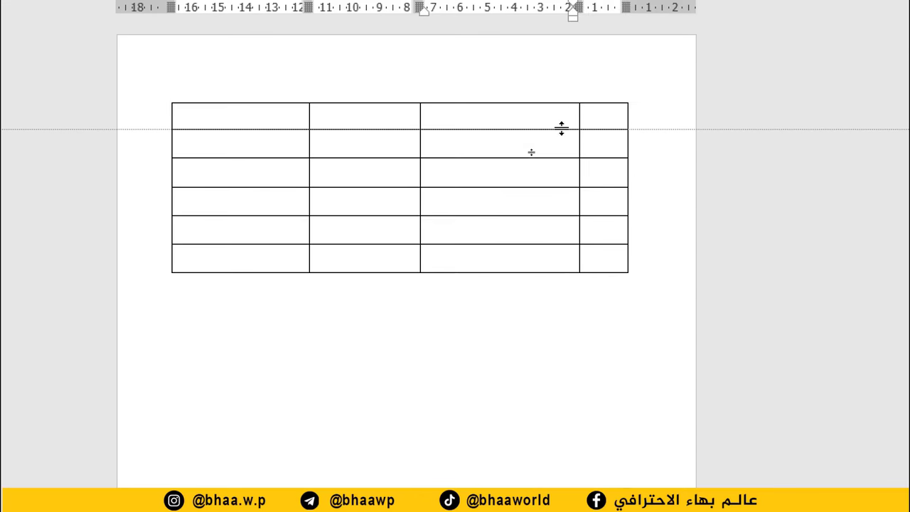
pyautogui.moveTo(561, 129); pyautogui.dragTo(562, 130)
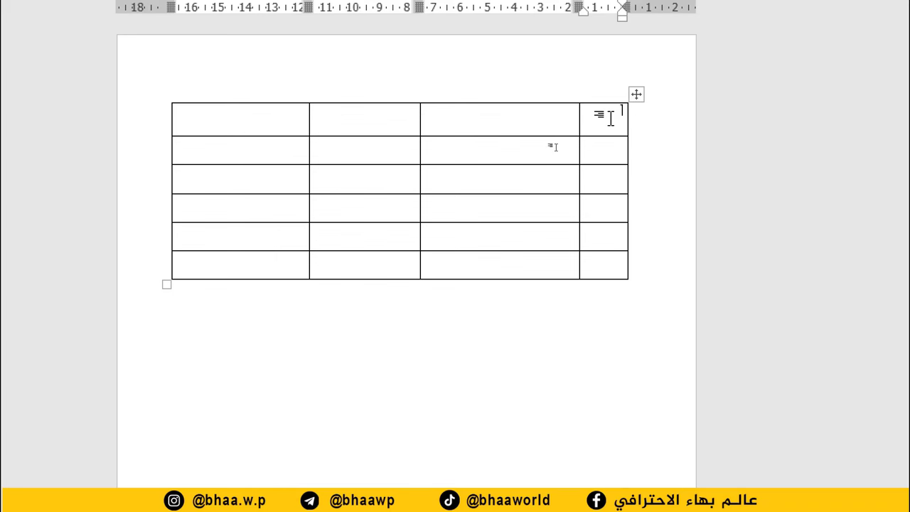
# - Type the Arabic headings ت, الدولة, العاصمة and نظام الحكم into the header cells
pyautogui.click(529, 118)
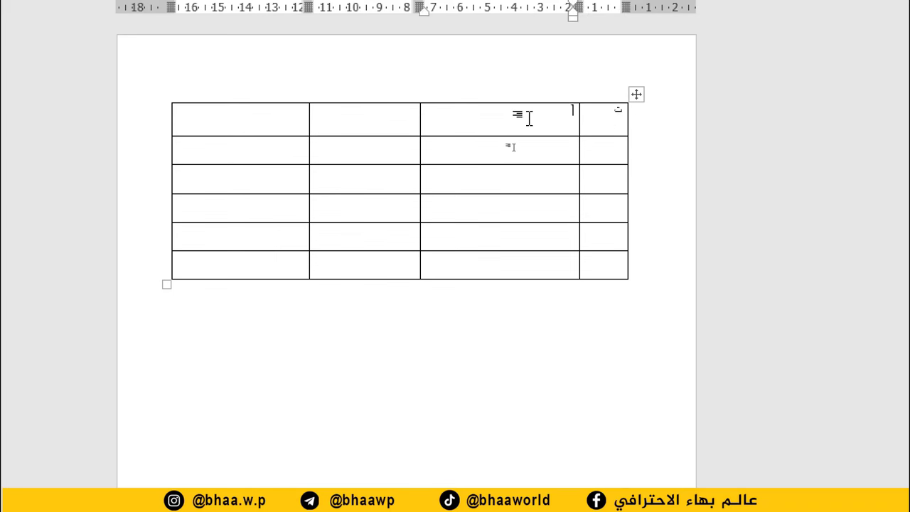
pyautogui.write('الدولة')
pyautogui.click(363, 118)
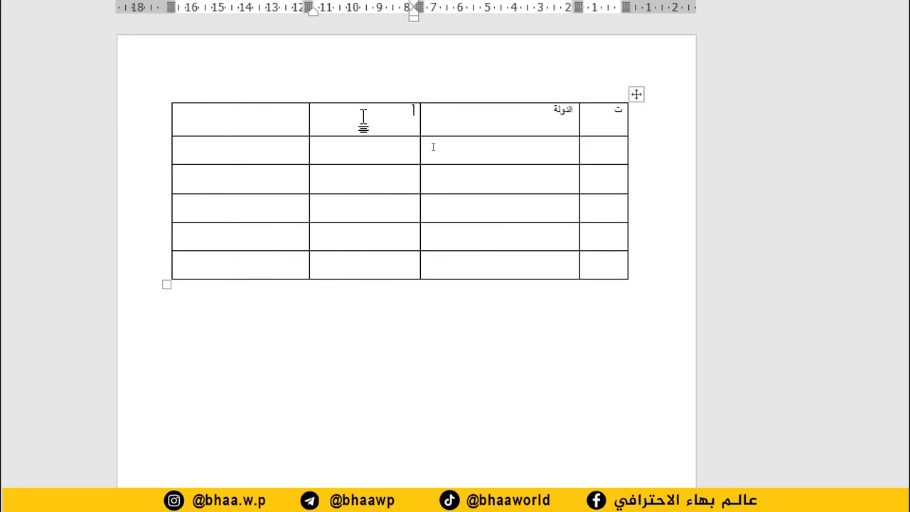
pyautogui.write('العاصم')
pyautogui.write('ة')
pyautogui.click(245, 125)
pyautogui.write('الحكم')
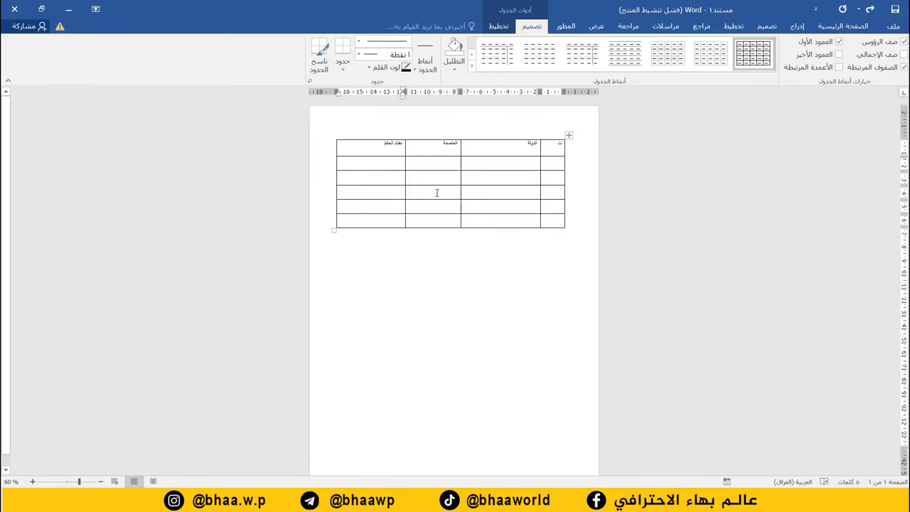
# - Format the heading نظام الحكم as 18 pt, bold and centred
pyautogui.tripleClick(396, 147)
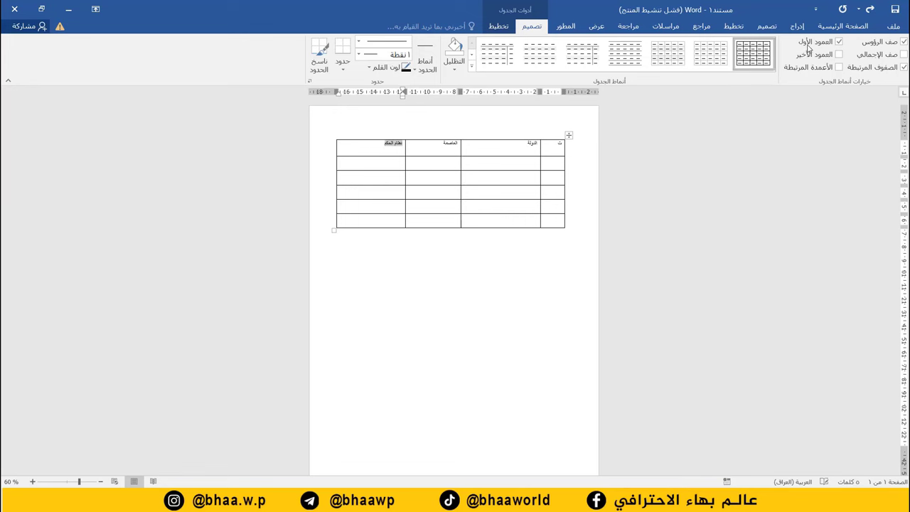
pyautogui.click(841, 27)
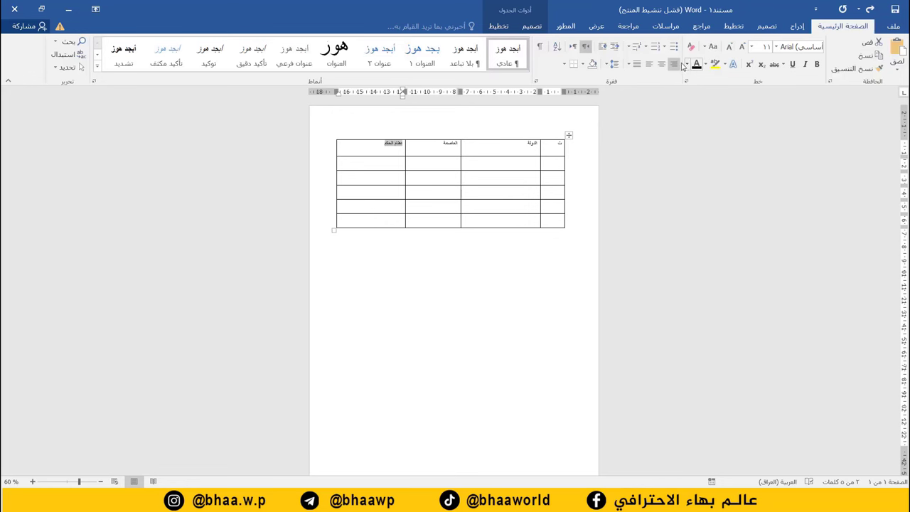
pyautogui.click(751, 47)
pyautogui.click(765, 128)
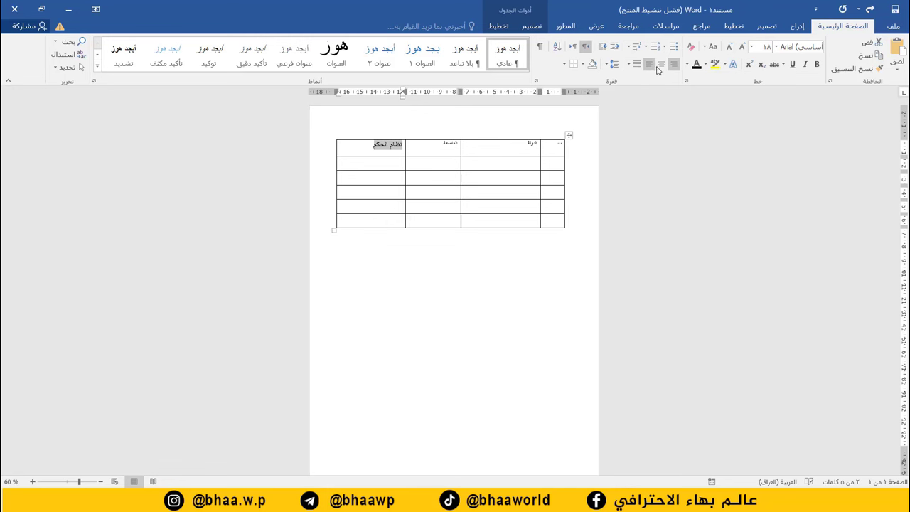
pyautogui.click(665, 65)
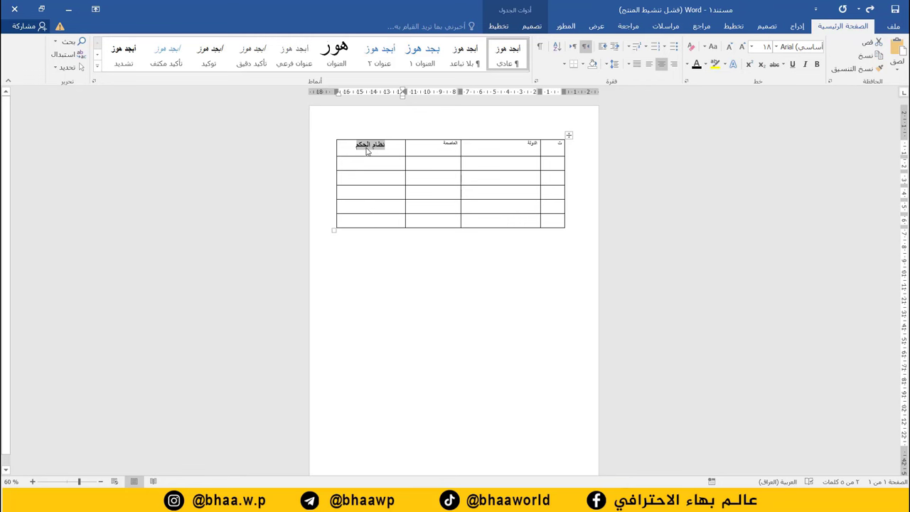
pyautogui.click(817, 64)
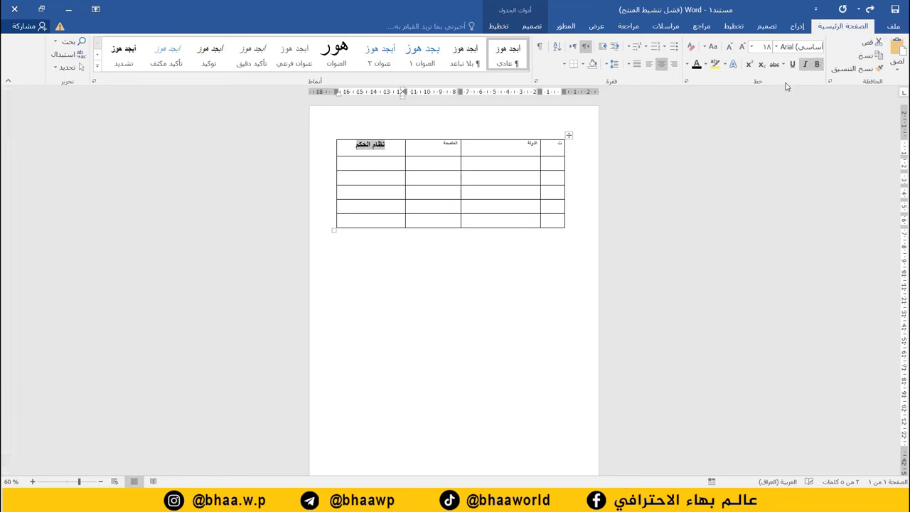
pyautogui.click(366, 149)
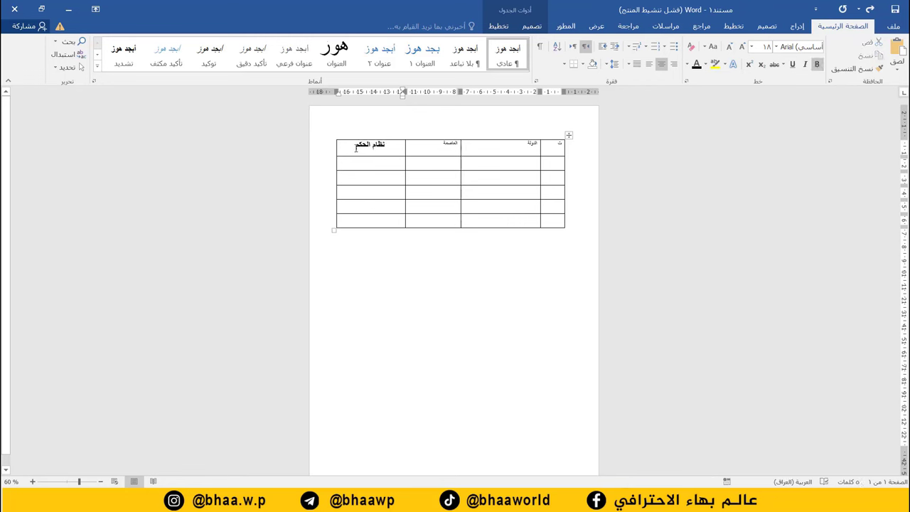
# - Apply 18 pt, bold and centre alignment to the entire header row
pyautogui.moveTo(352, 147); pyautogui.dragTo(562, 148)
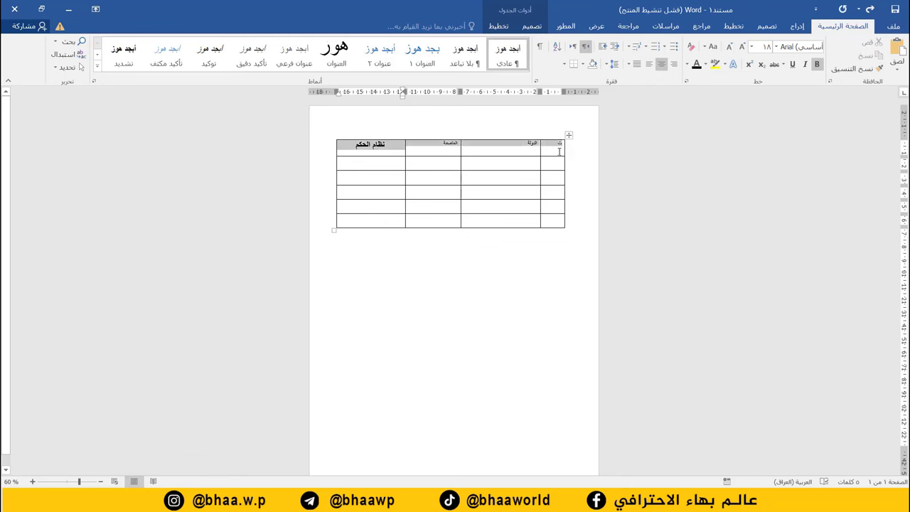
pyautogui.click(751, 47)
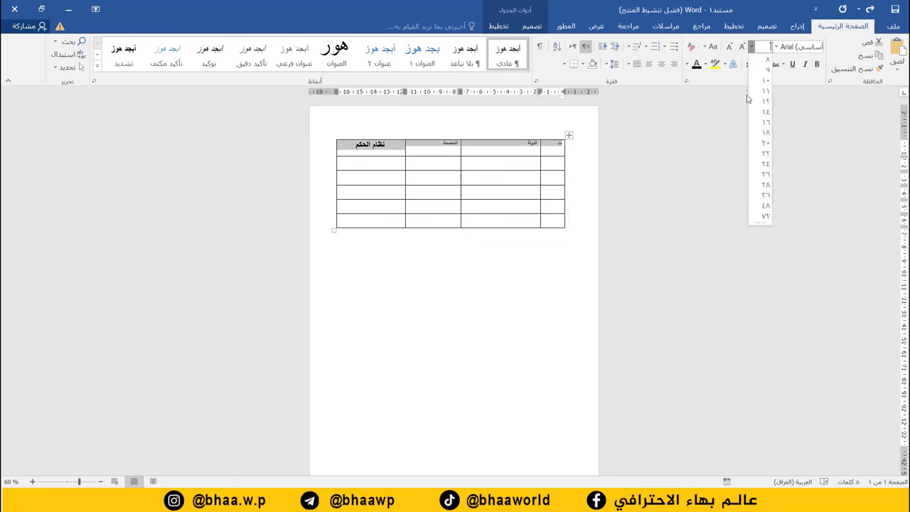
pyautogui.click(765, 134)
pyautogui.click(816, 64)
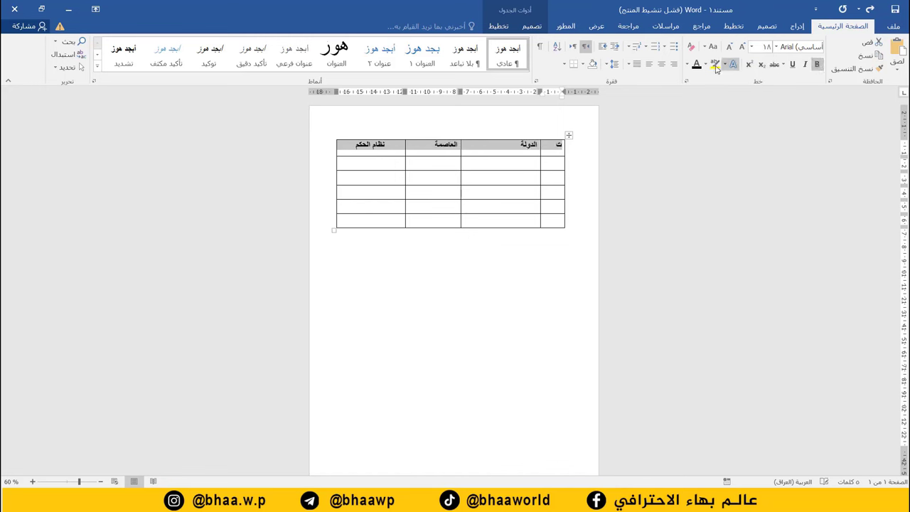
pyautogui.click(661, 64)
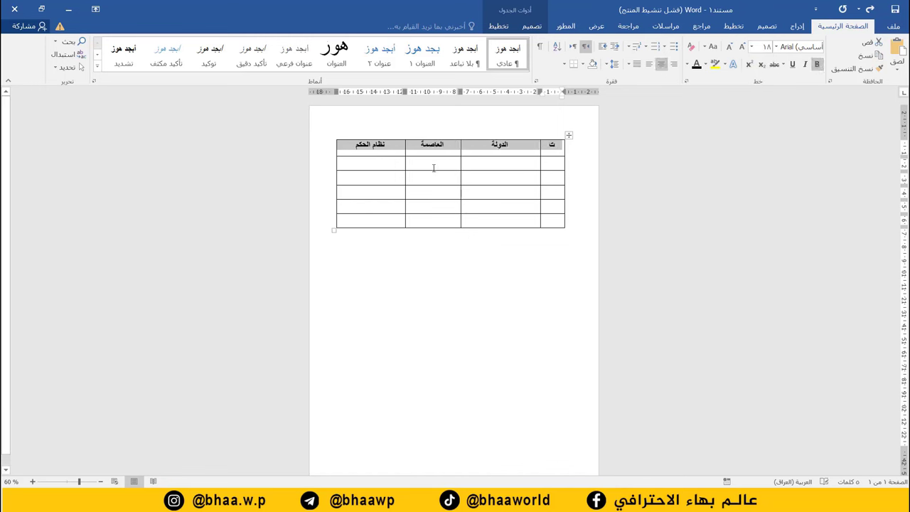
pyautogui.click(414, 190)
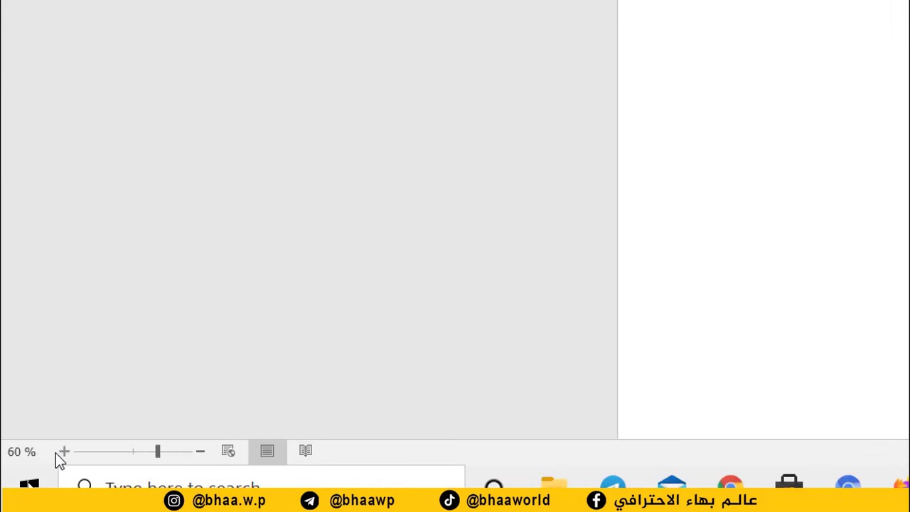
# - Zoom the page view to 100% and bring the table into view
pyautogui.click(32, 482)
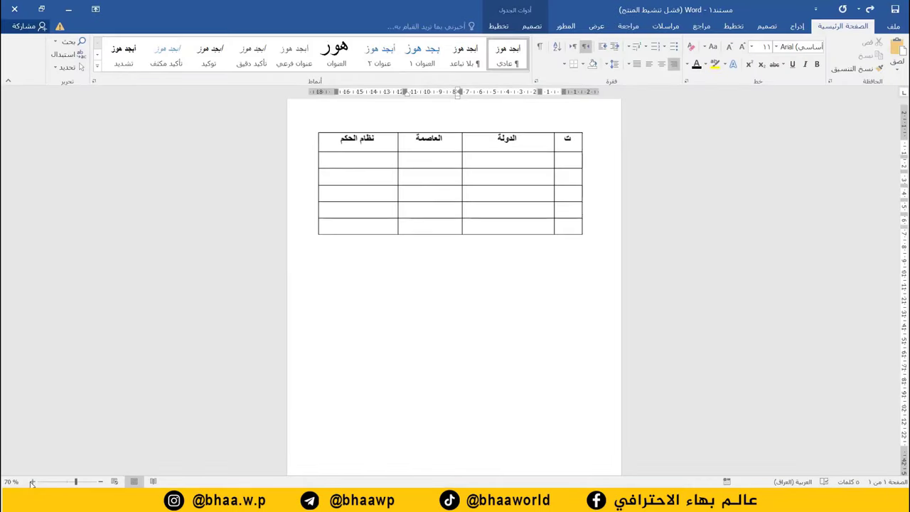
pyautogui.click(31, 482)
pyautogui.click(31, 482)
pyautogui.click(32, 482)
pyautogui.scroll(-5, 3, 357)
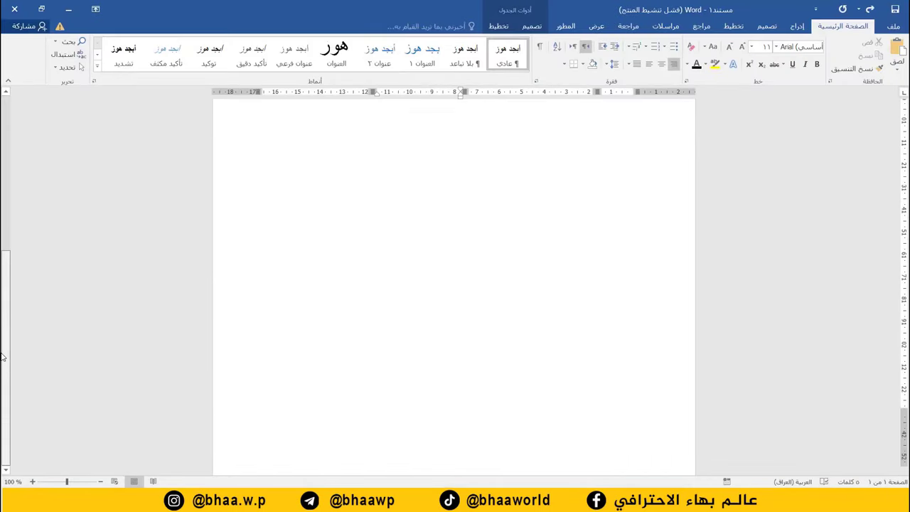
pyautogui.moveTo(2, 357); pyautogui.dragTo(5, 185)
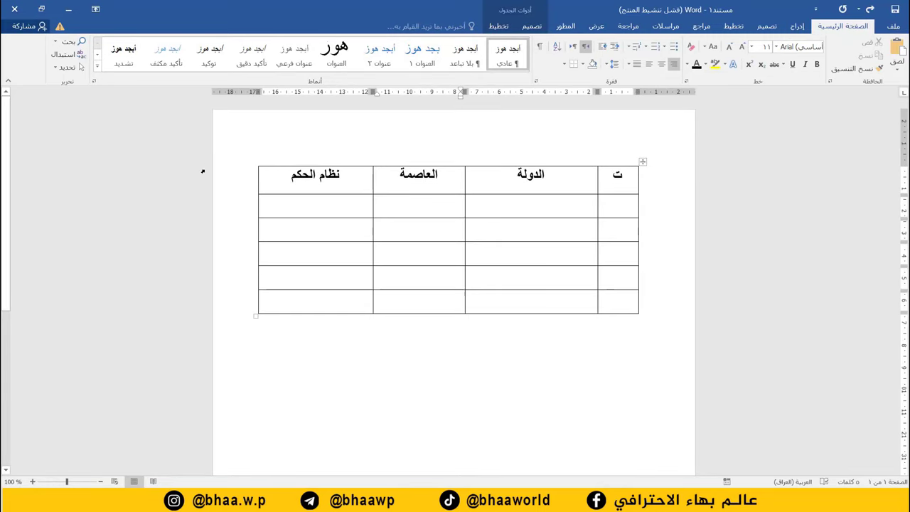
# - Number the ت column 1 to 5 and enter العراق and سوريا under الدولة
pyautogui.click(630, 205)
pyautogui.write('1')
pyautogui.click(621, 230)
pyautogui.write('2')
pyautogui.write('3')
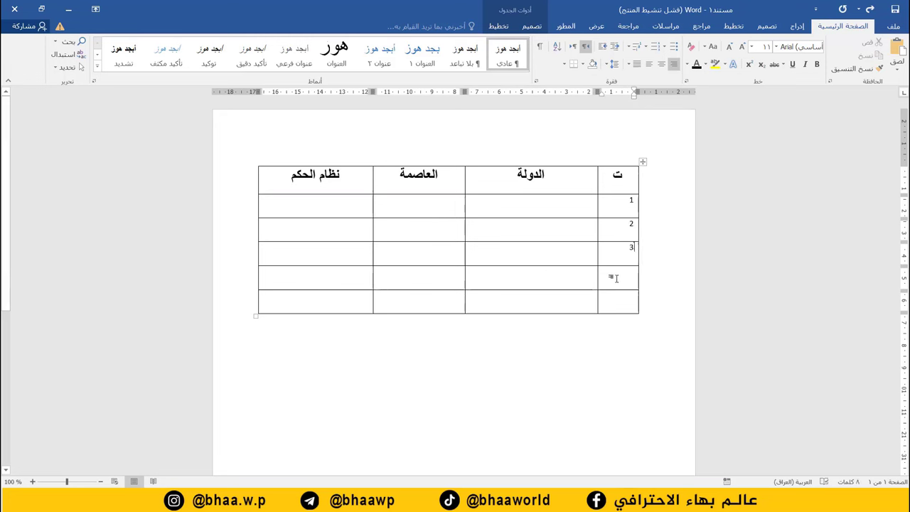
pyautogui.click(616, 278)
pyautogui.write('4')
pyautogui.write('5')
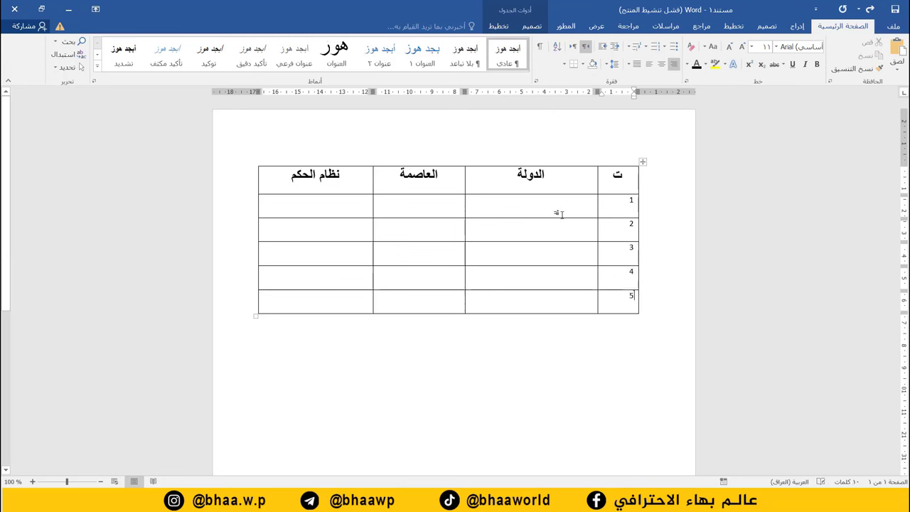
pyautogui.click(560, 207)
pyautogui.write('العر')
pyautogui.write('سوريا')
# - Enter الاردن, قطر and عمان in rows 3–5 of the الدولة column
pyautogui.click(554, 253)
pyautogui.write('الاردن')
pyautogui.click(554, 280)
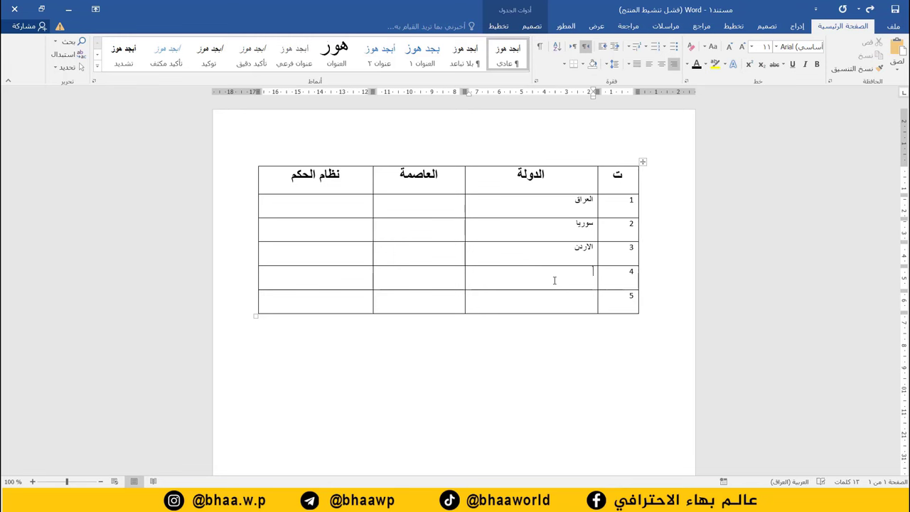
pyautogui.write('قطر')
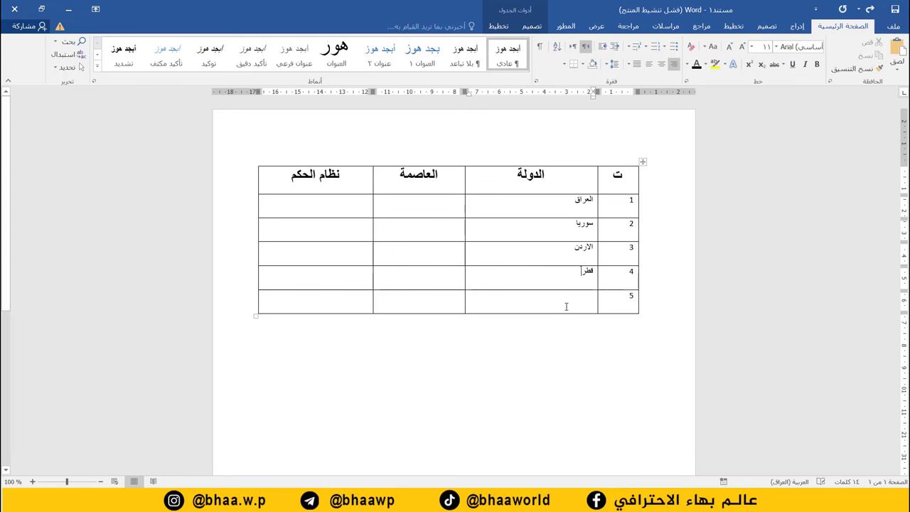
pyautogui.click(564, 306)
pyautogui.write('عمان')
# - Fill rows 1–2 with capitals بغداد and دمشق, both governments جمهوري
pyautogui.click(449, 207)
pyautogui.write('بغداد')
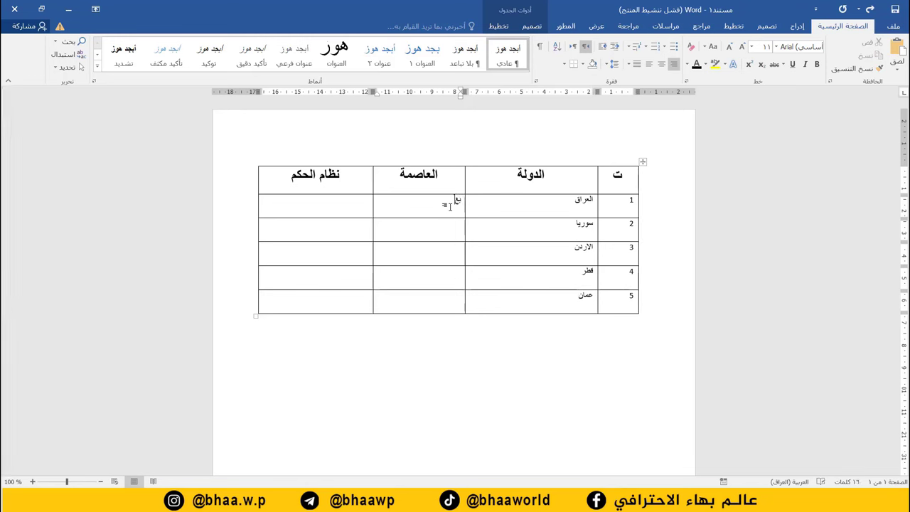
pyautogui.click(337, 206)
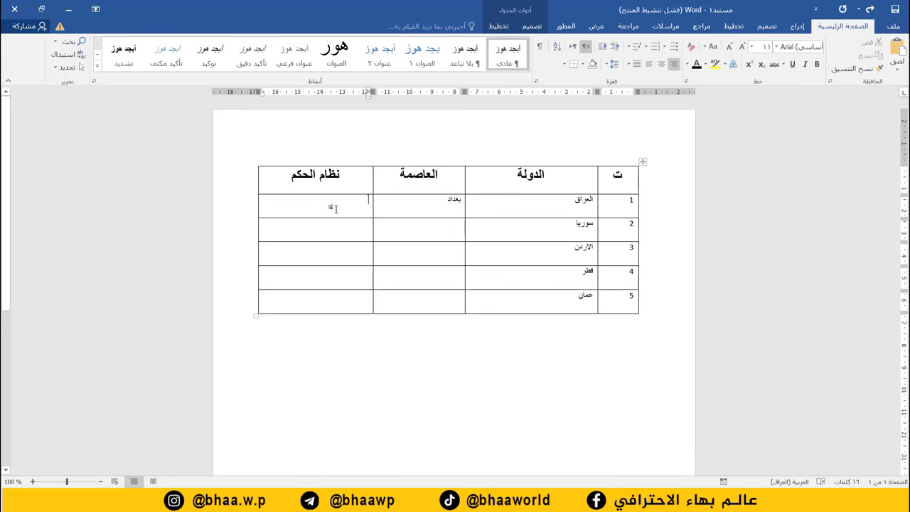
pyautogui.write('جم')
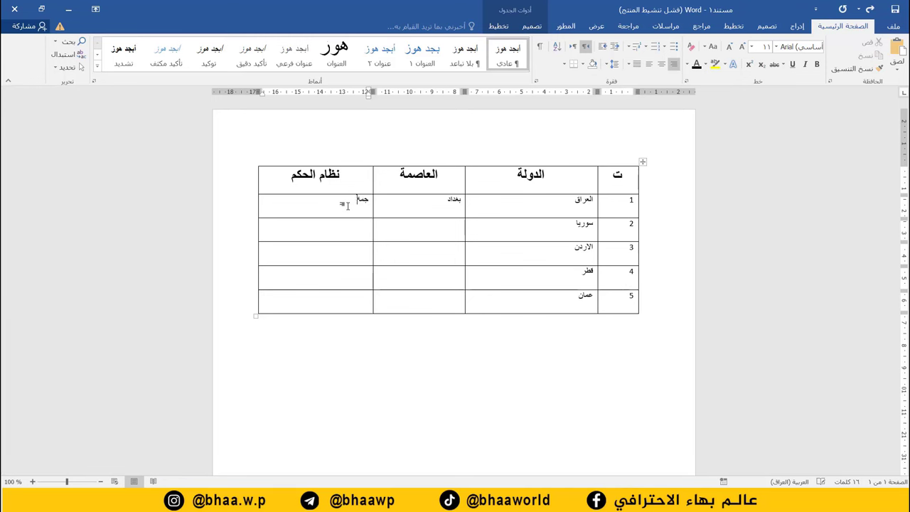
pyautogui.write('هوري')
pyautogui.click(431, 227)
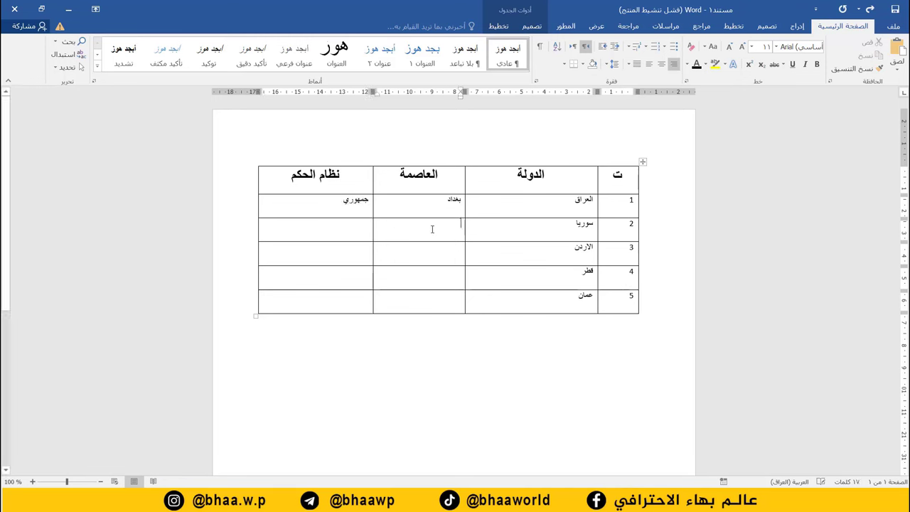
pyautogui.write('د')
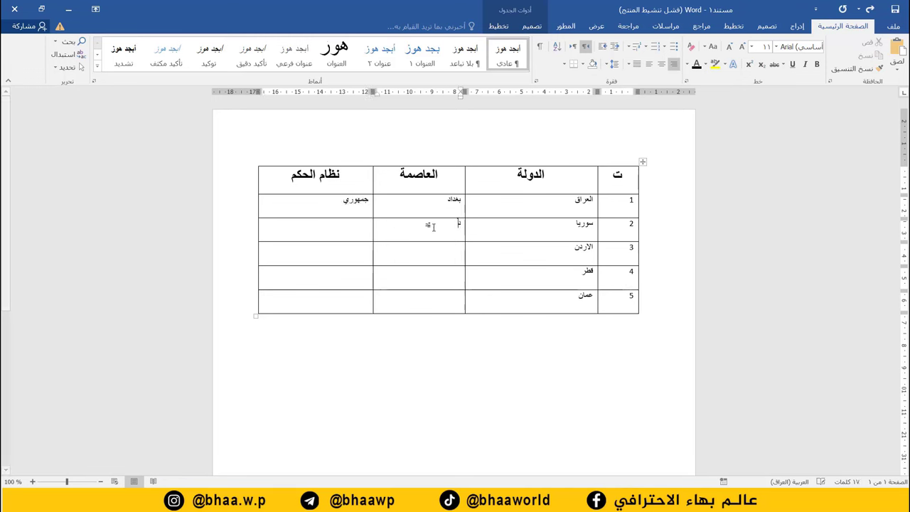
pyautogui.write('مشق')
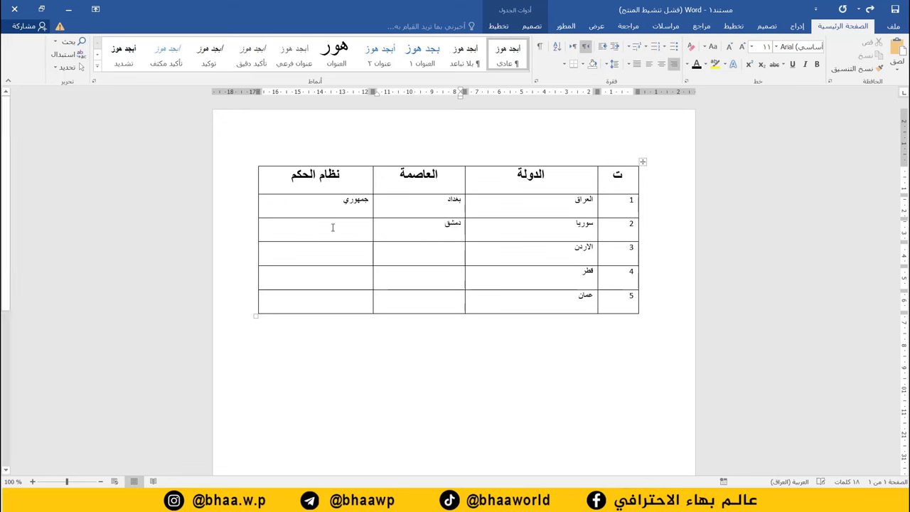
pyautogui.click(332, 227)
pyautogui.write('جمهوري')
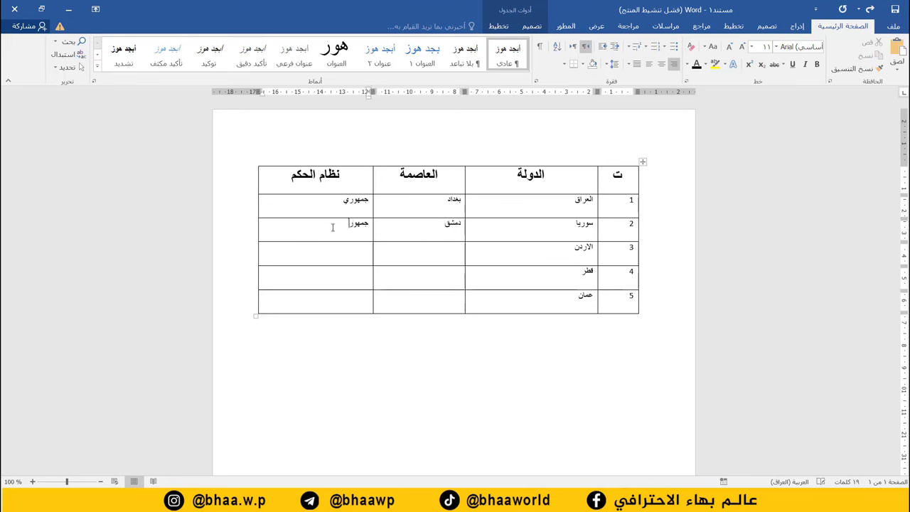
# - Fill rows 3–4 capitals and governments, including الدوحة and امره (ملكية)
pyautogui.click(446, 250)
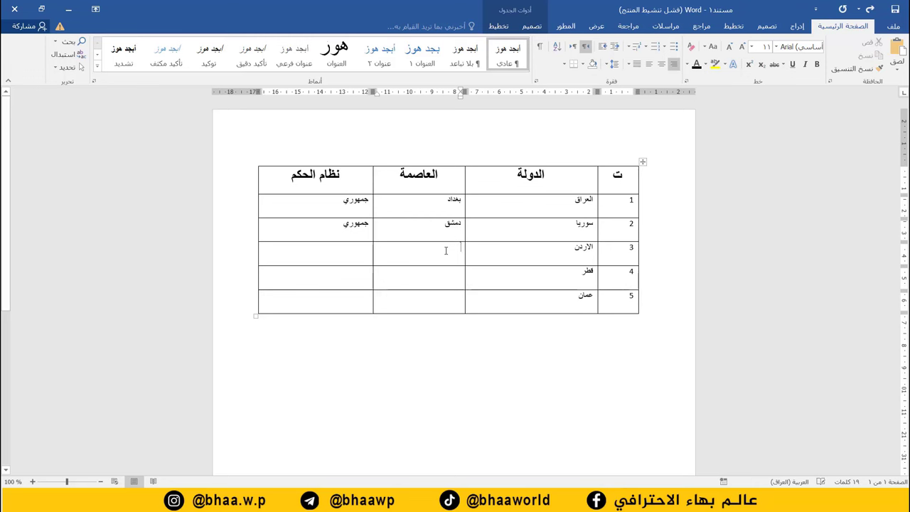
pyautogui.write('عمان')
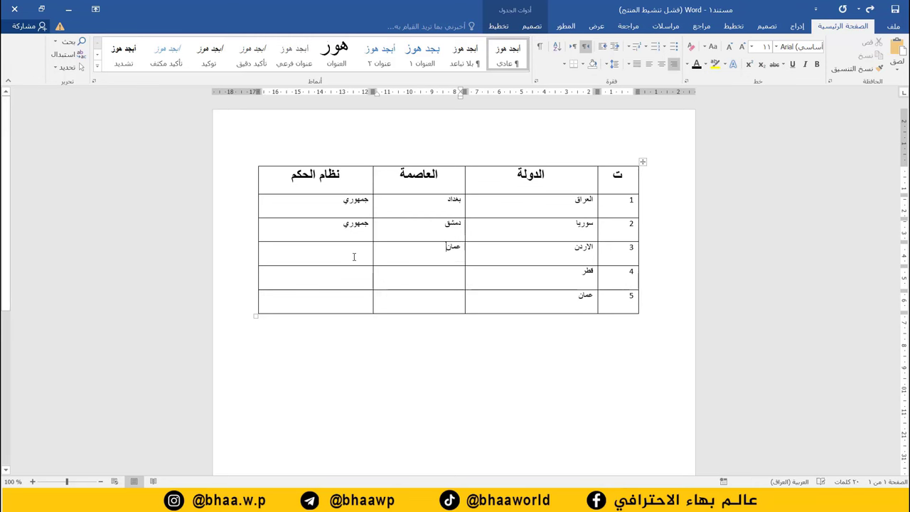
pyautogui.click(353, 252)
pyautogui.write('جم')
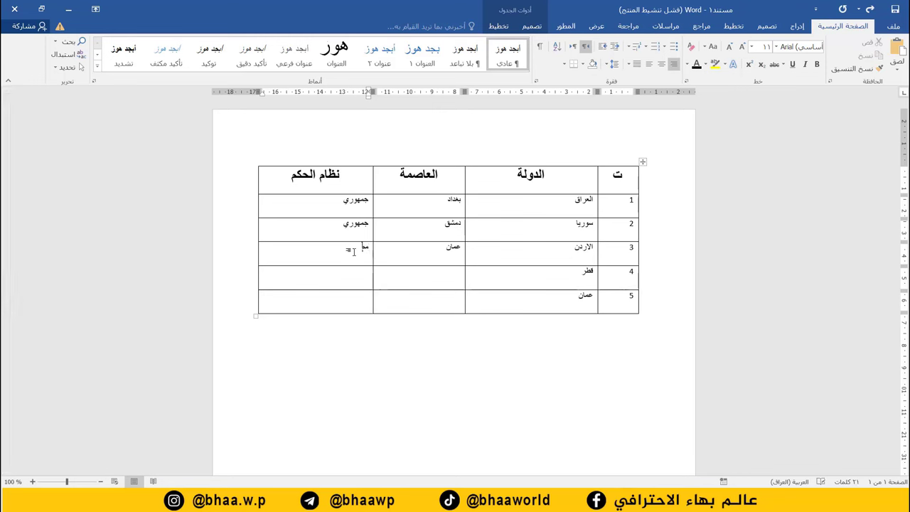
pyautogui.write('كي')
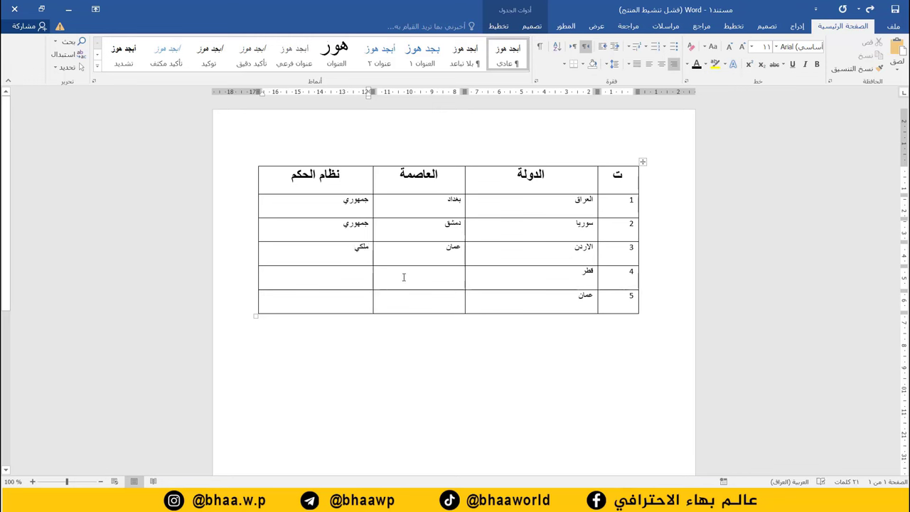
pyautogui.click(419, 280)
pyautogui.write('الدوحة')
pyautogui.click(361, 280)
pyautogui.write('امره (')
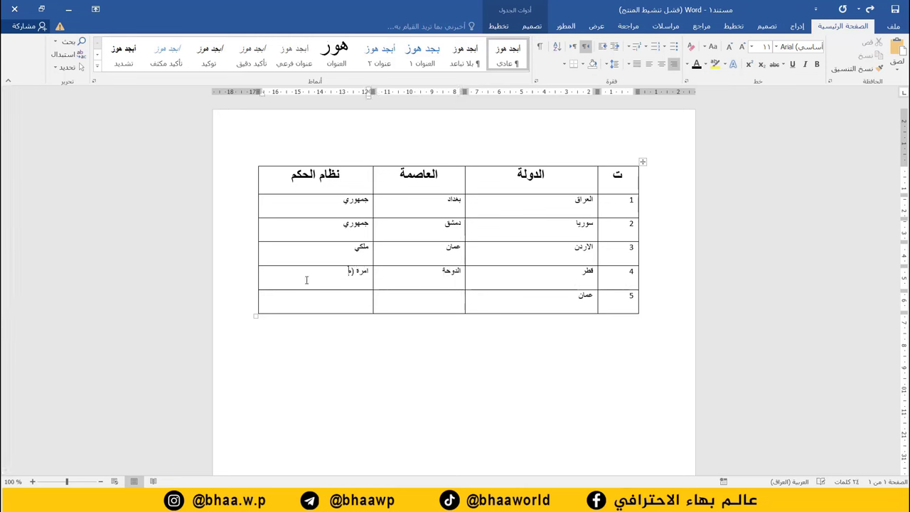
pyautogui.write('ملكية')
# - Enter مسقط and سلطنة for row 5 and add the missing alef to امره
pyautogui.click(434, 302)
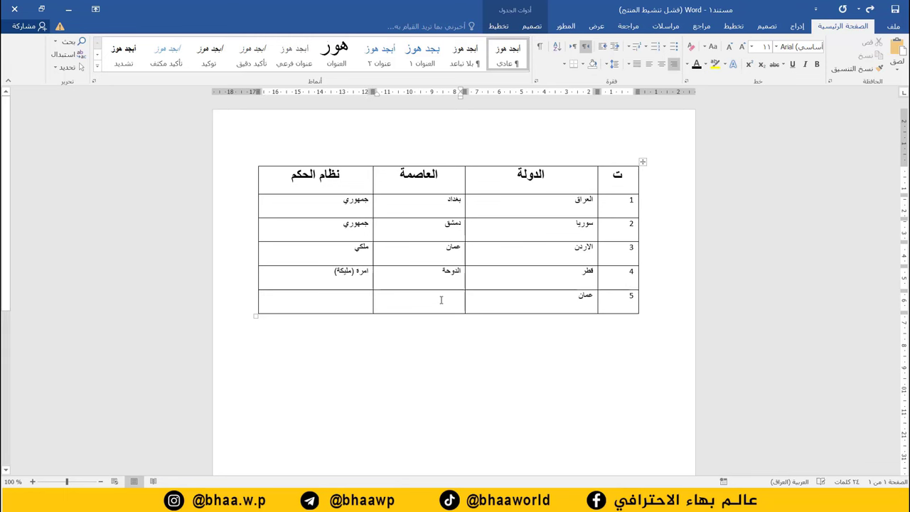
pyautogui.write('مسق')
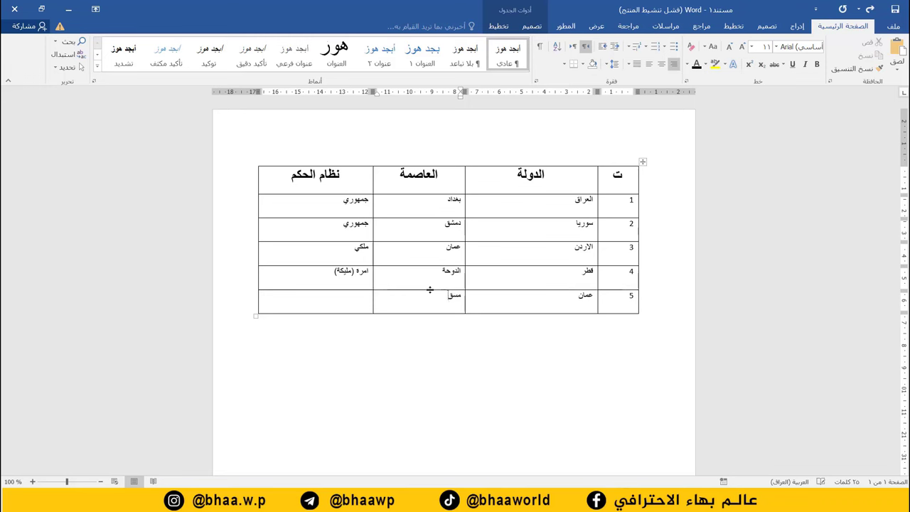
pyautogui.write('ط')
pyautogui.click(360, 301)
pyautogui.write('سلطنة')
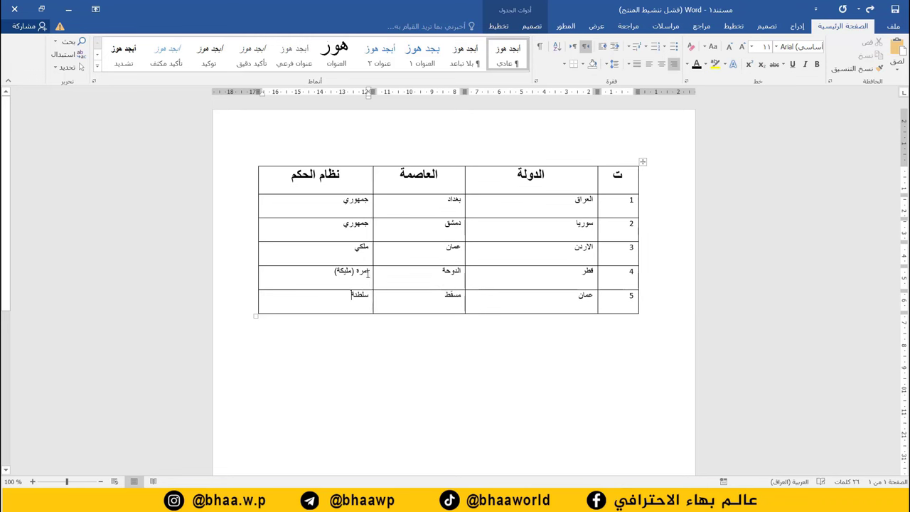
pyautogui.click(362, 273)
pyautogui.write('ا')
# - Centre the text of the five country rows and set it to 18 pt
pyautogui.moveTo(324, 304); pyautogui.dragTo(610, 209)
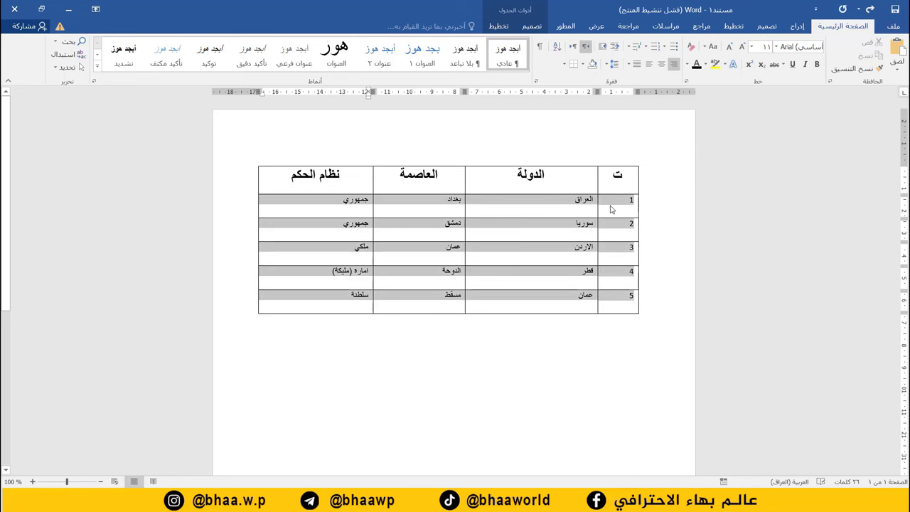
pyautogui.click(329, 300)
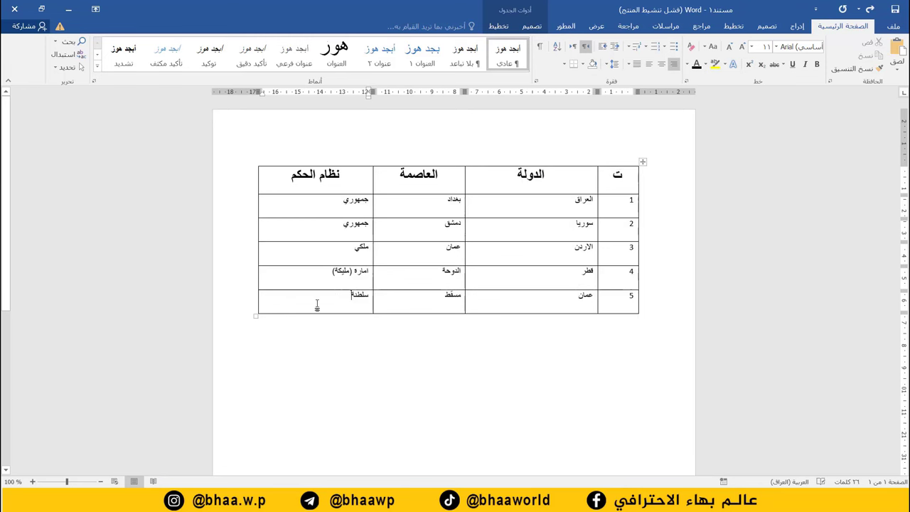
pyautogui.moveTo(409, 288); pyautogui.dragTo(624, 208)
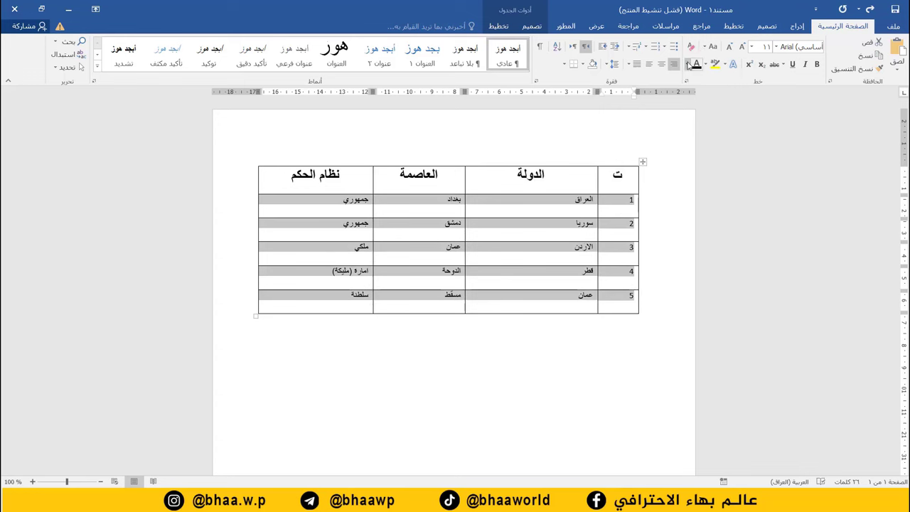
pyautogui.click(661, 64)
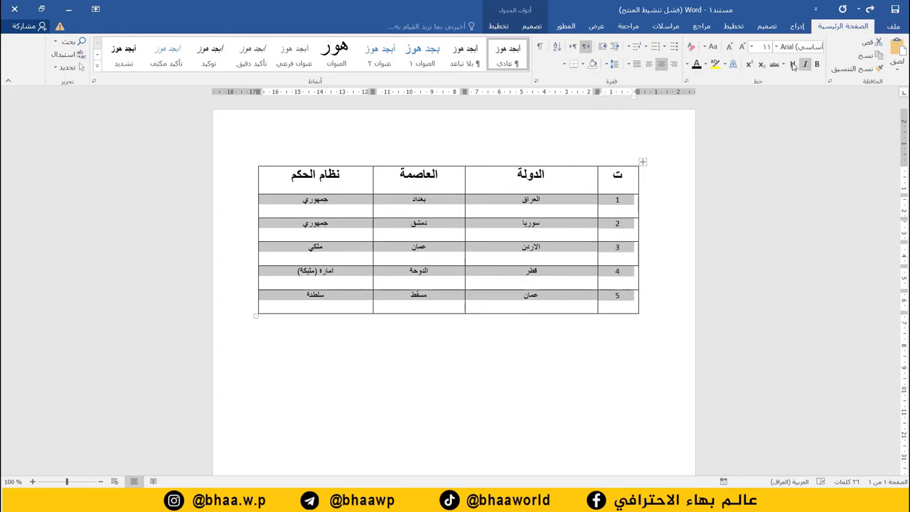
pyautogui.click(752, 47)
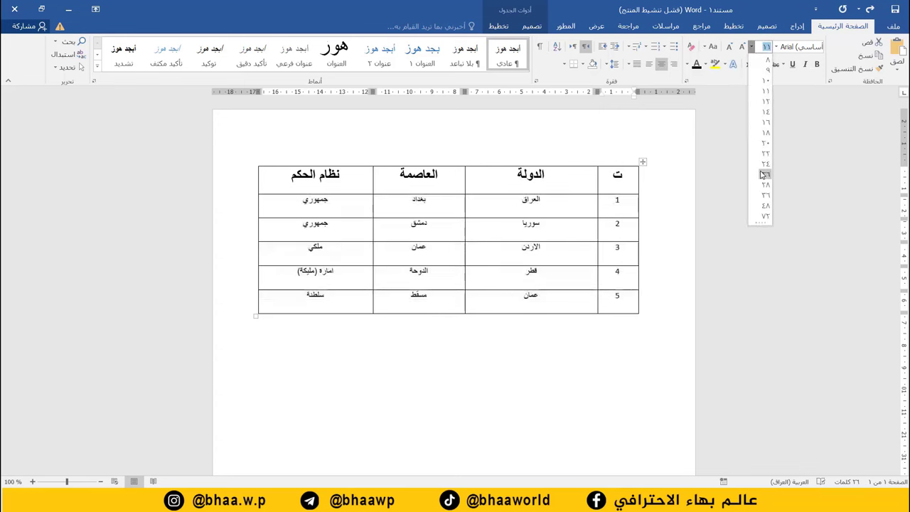
pyautogui.click(765, 132)
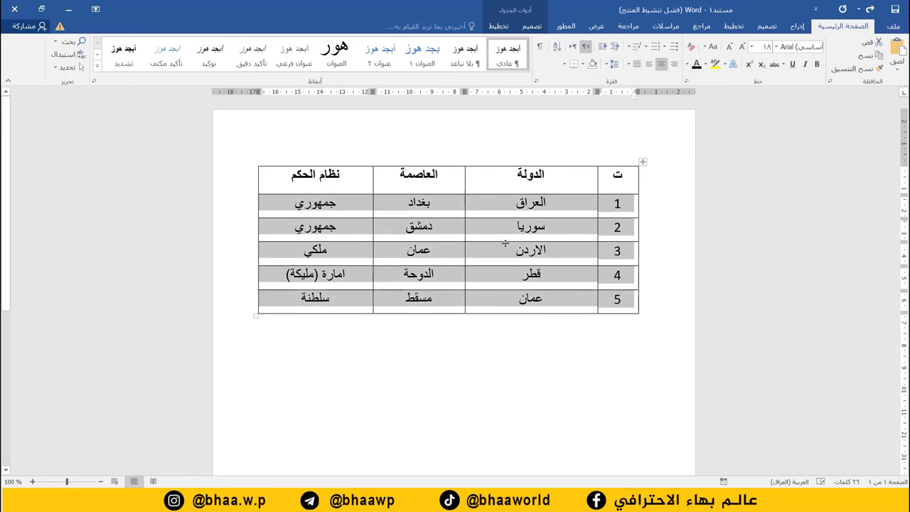
pyautogui.click(424, 273)
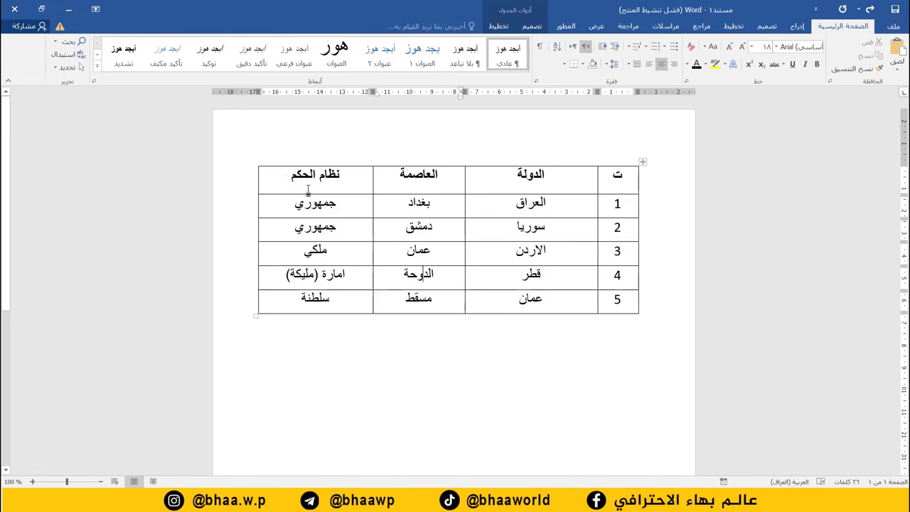
# - Colour the header row text with the standard red font colour
pyautogui.click(646, 177)
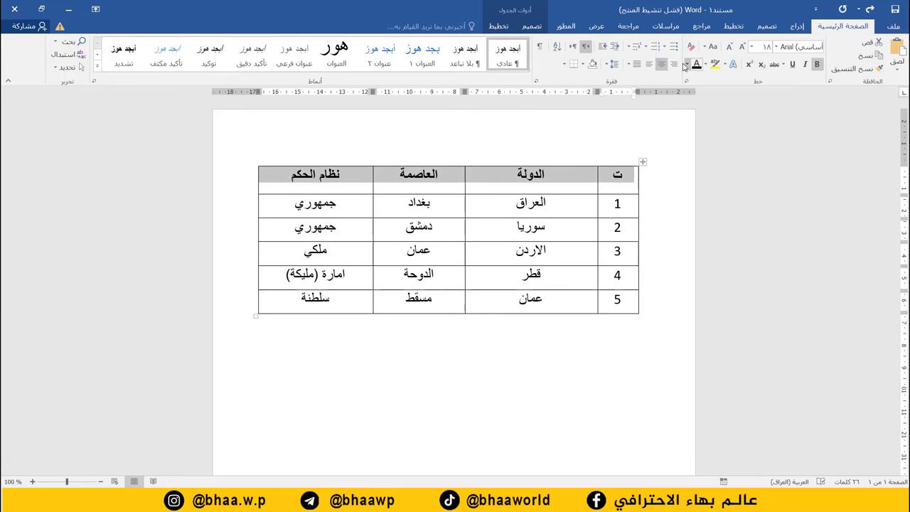
pyautogui.click(688, 64)
pyautogui.click(688, 165)
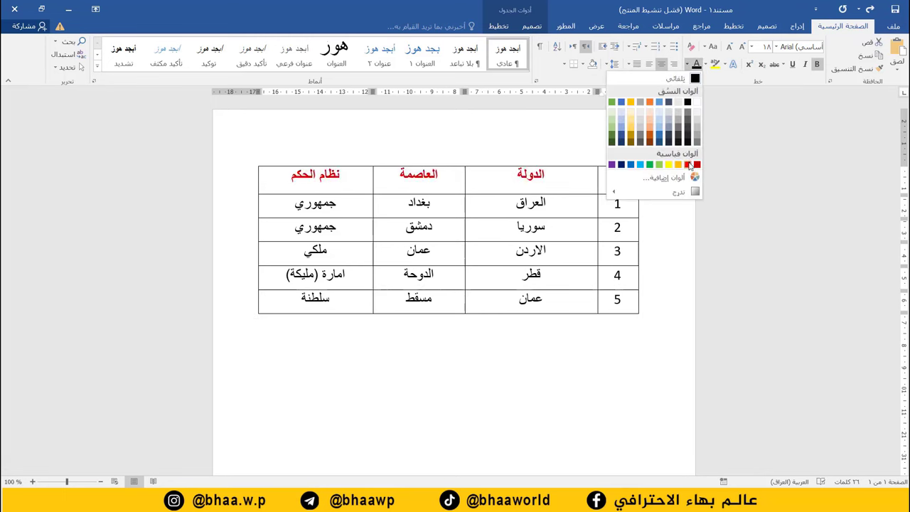
pyautogui.click(331, 188)
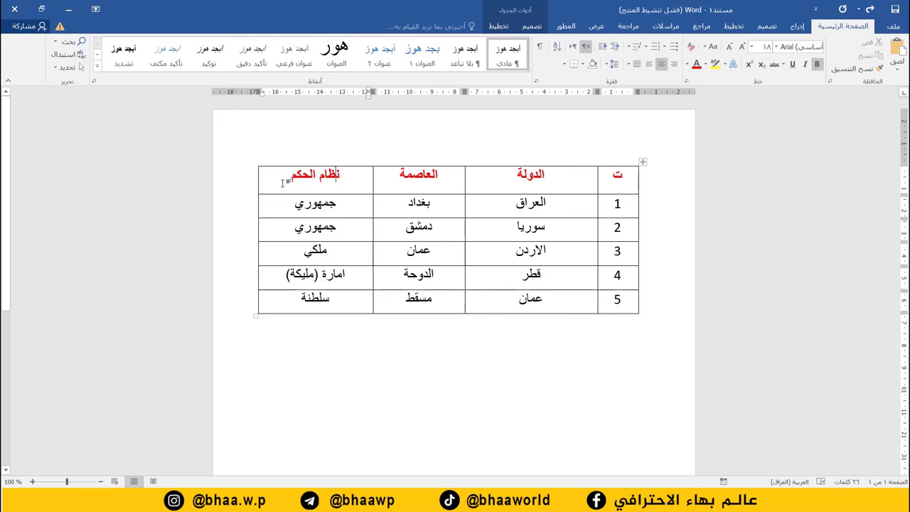
pyautogui.moveTo(308, 178); pyautogui.dragTo(626, 178)
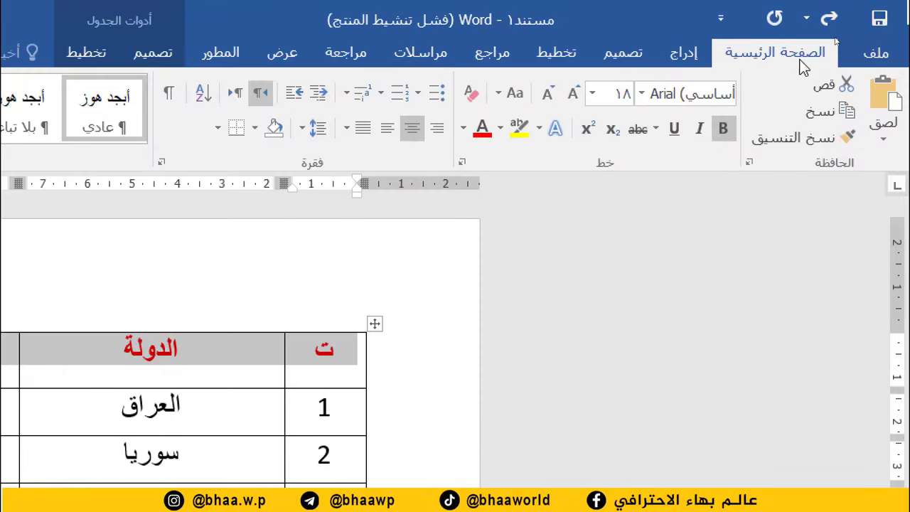
# - Keep the header text red and shade the header row light yellow instead of gold
pyautogui.click(463, 128)
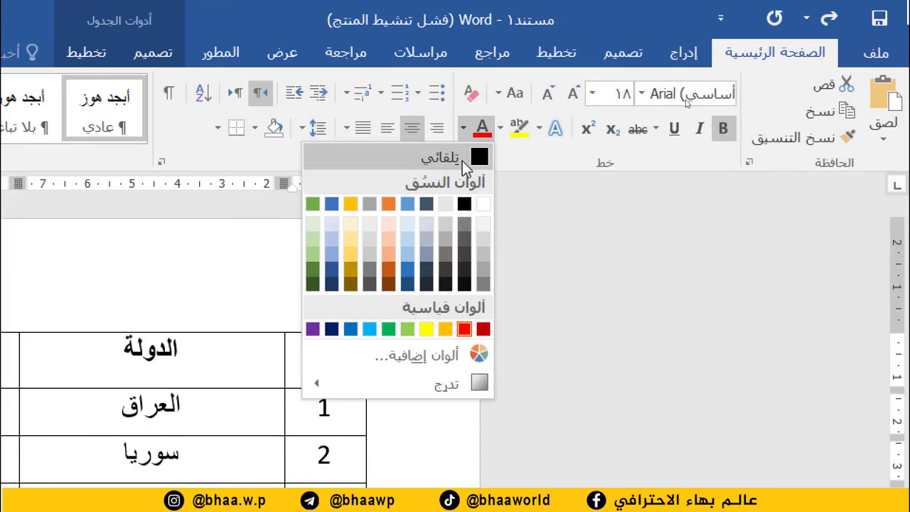
pyautogui.click(464, 329)
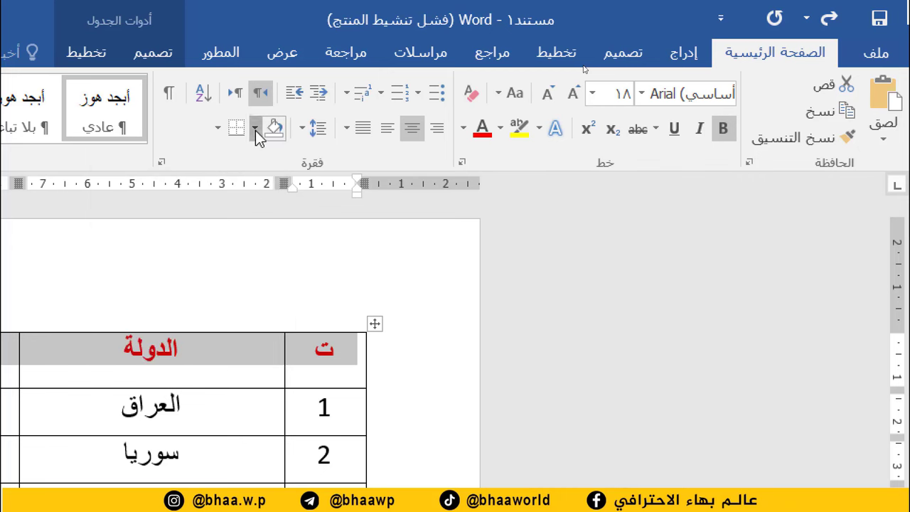
pyautogui.click(256, 130)
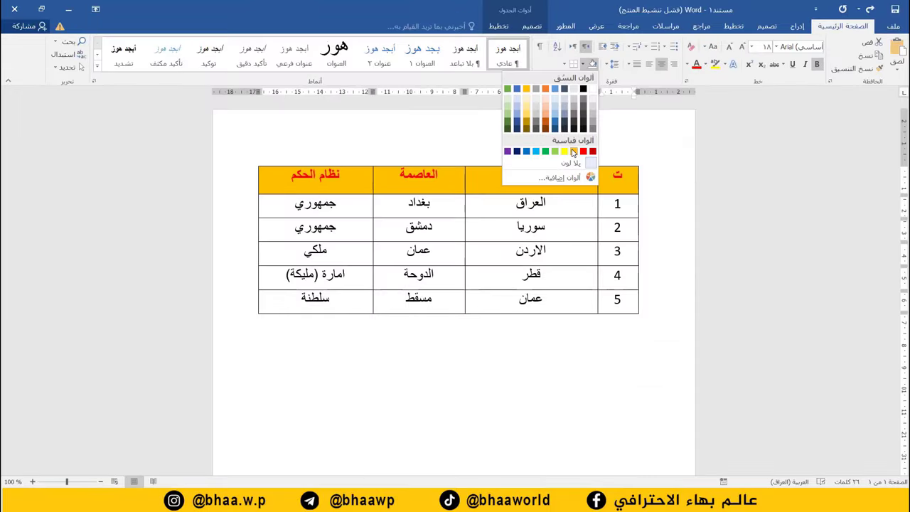
pyautogui.click(574, 152)
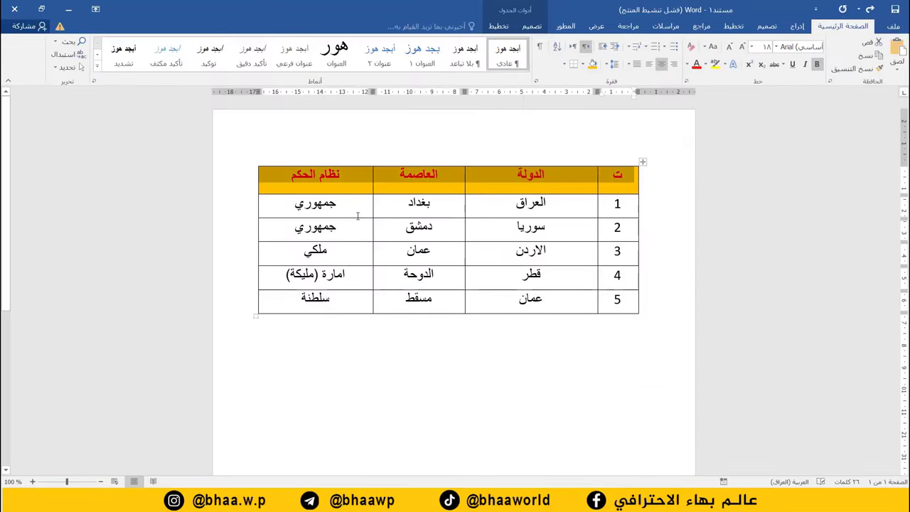
pyautogui.moveTo(277, 178); pyautogui.dragTo(633, 178)
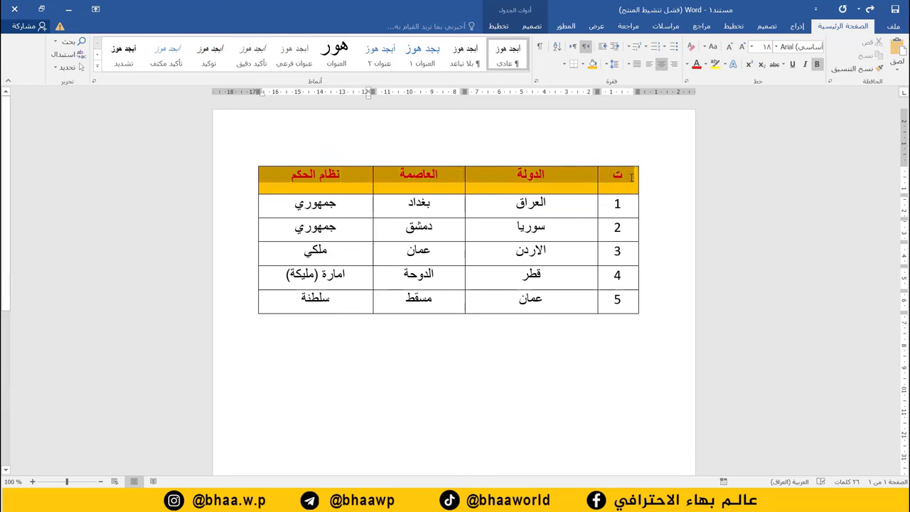
pyautogui.click(583, 65)
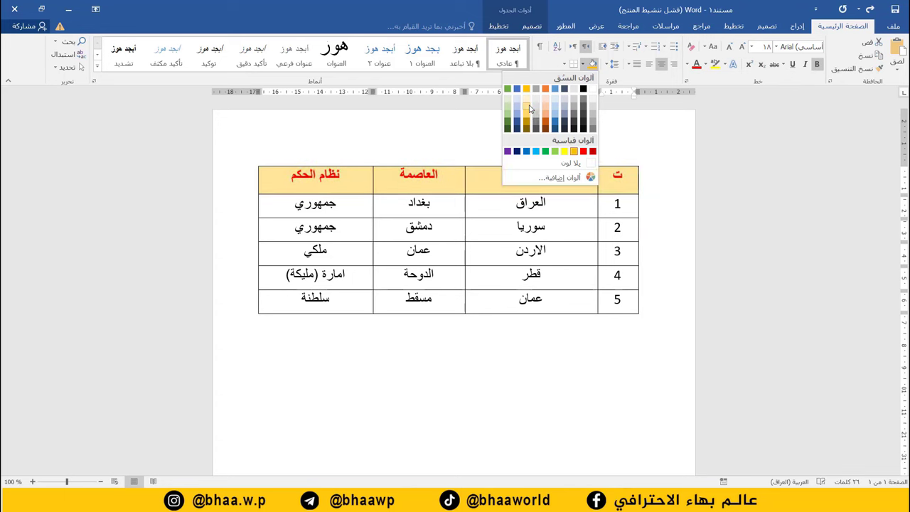
pyautogui.click(529, 108)
pyautogui.click(459, 376)
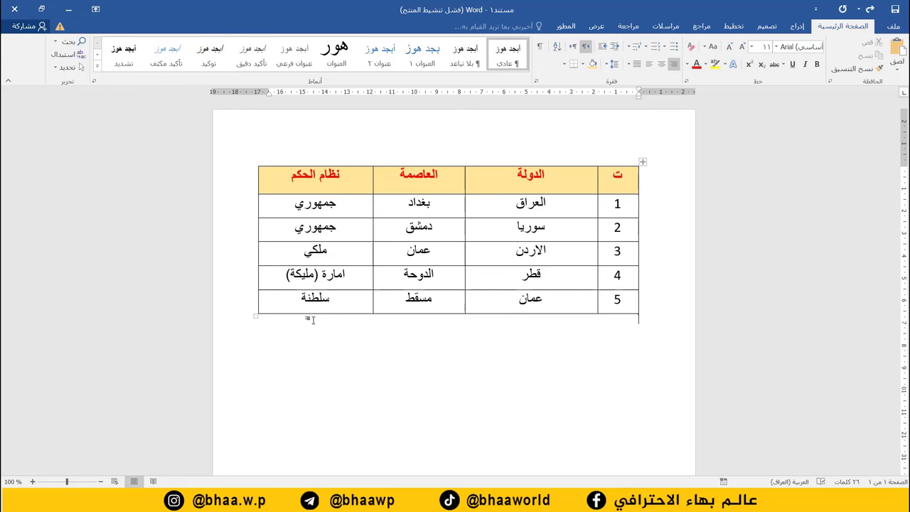
pyautogui.press('Return')
pyautogui.click(797, 26)
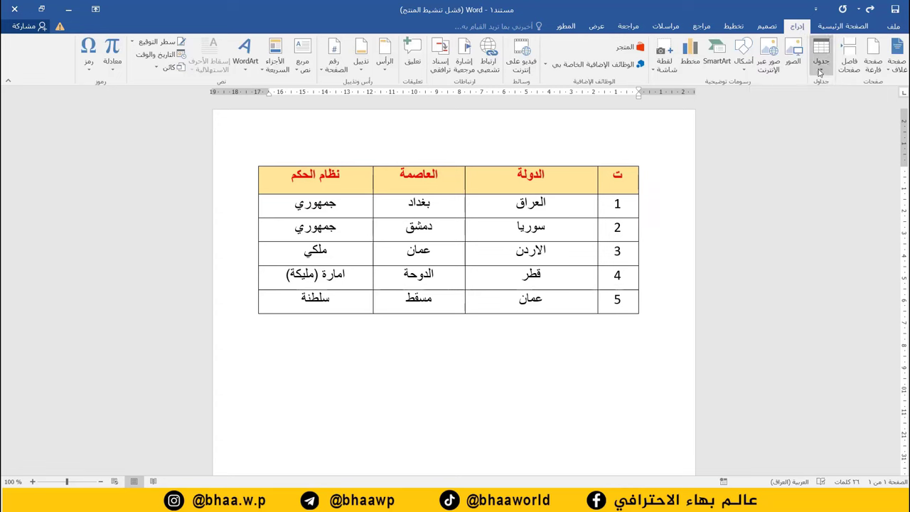
pyautogui.click(820, 71)
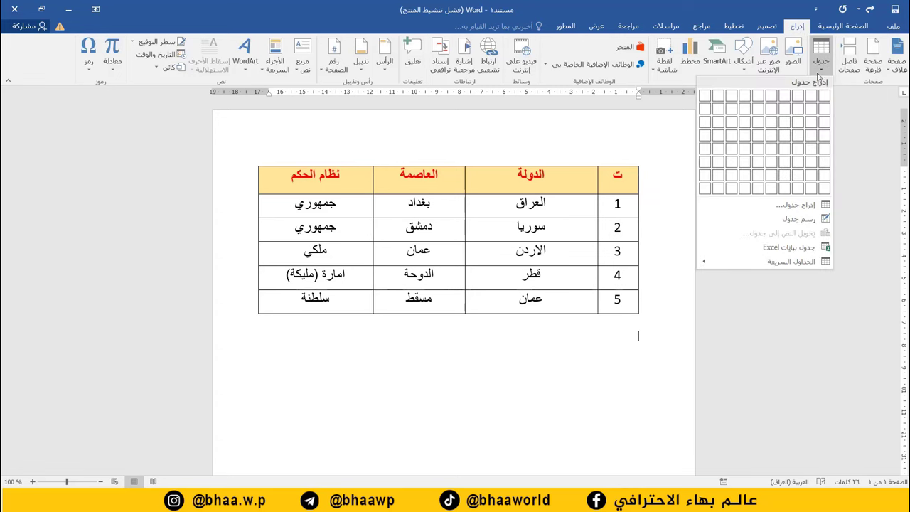
pyautogui.click(792, 208)
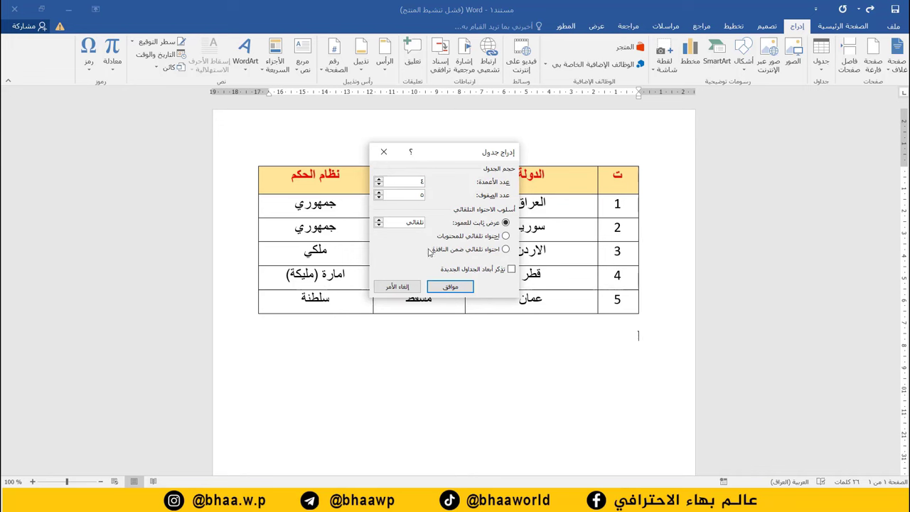
pyautogui.click(450, 286)
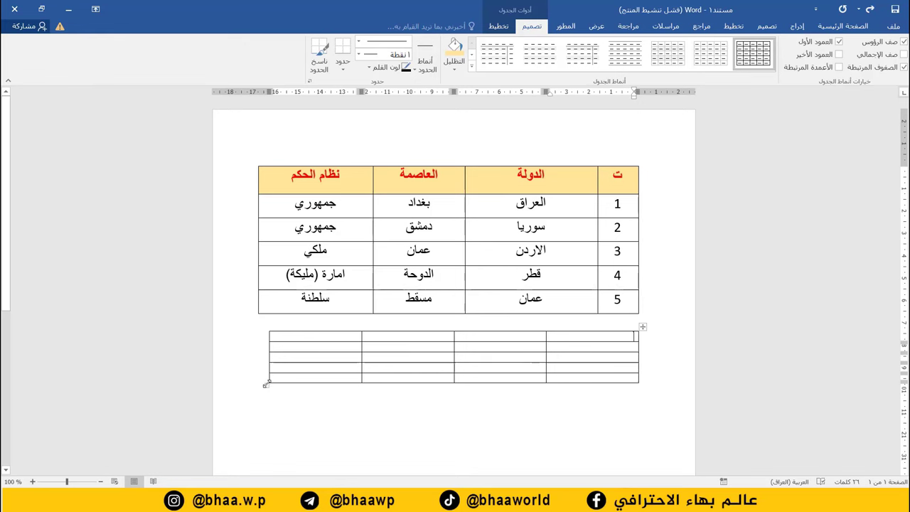
pyautogui.moveTo(267, 385)
pyautogui.mouseDown()
pyautogui.moveTo(250, 415)
pyautogui.moveTo(258, 432)
pyautogui.mouseUp()
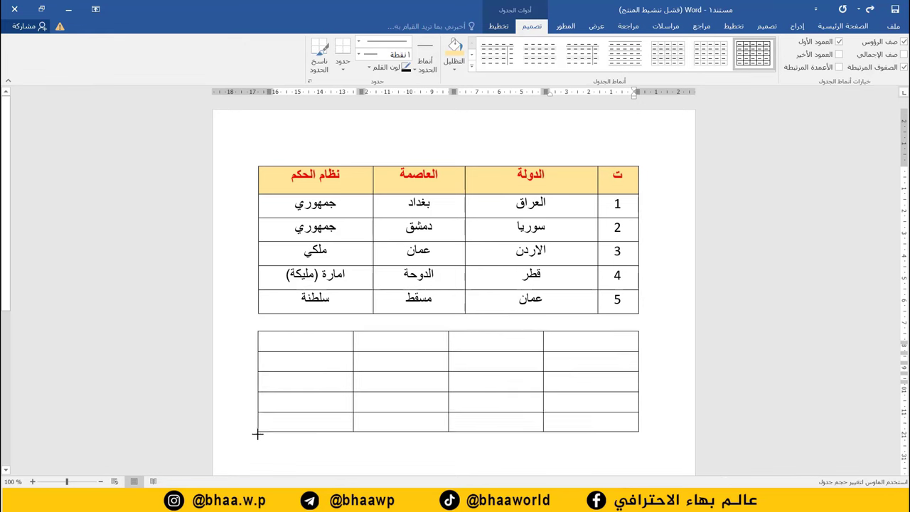
pyautogui.rightClick(643, 327)
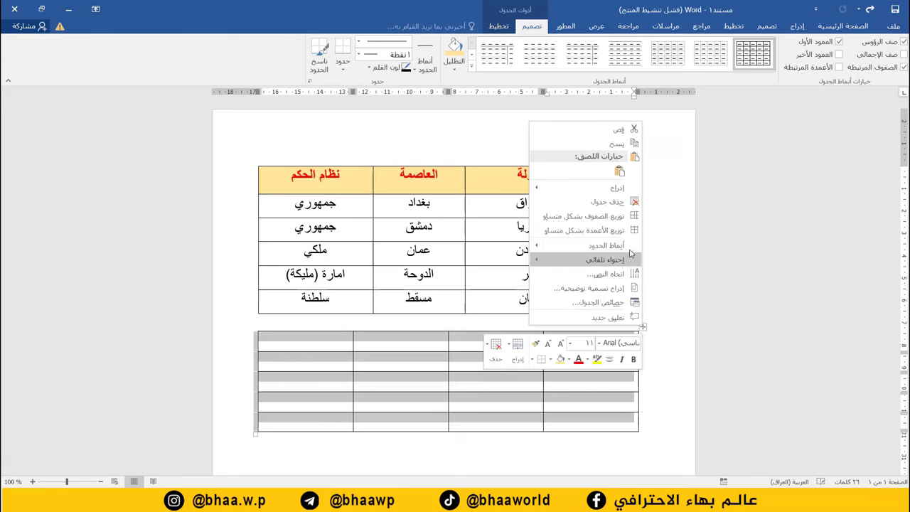
pyautogui.click(630, 204)
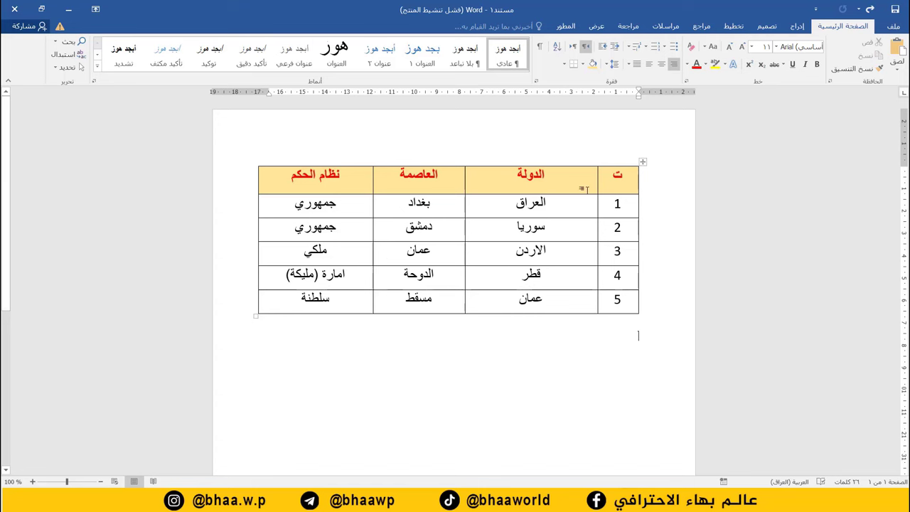
# - Select the entire country table and remove it with Delete Table
pyautogui.moveTo(291, 187); pyautogui.dragTo(608, 183)
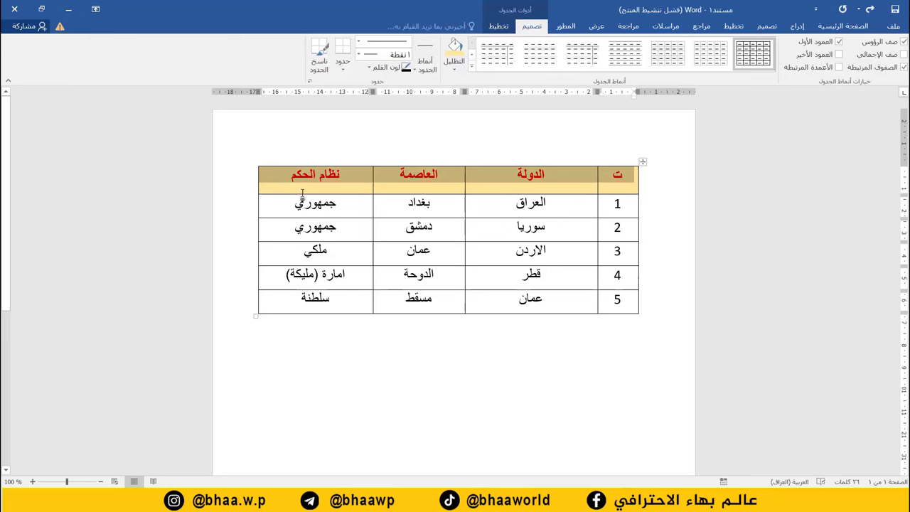
pyautogui.click(423, 282)
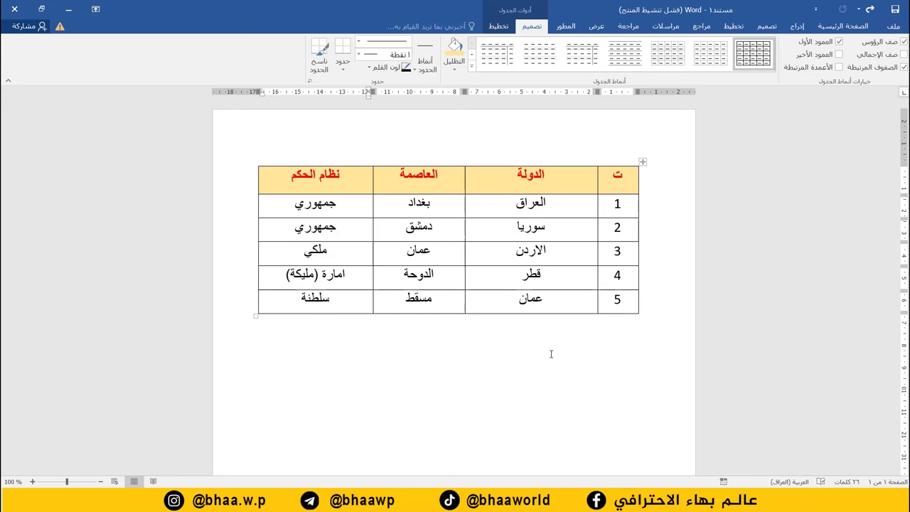
pyautogui.moveTo(550, 353); pyautogui.dragTo(628, 185)
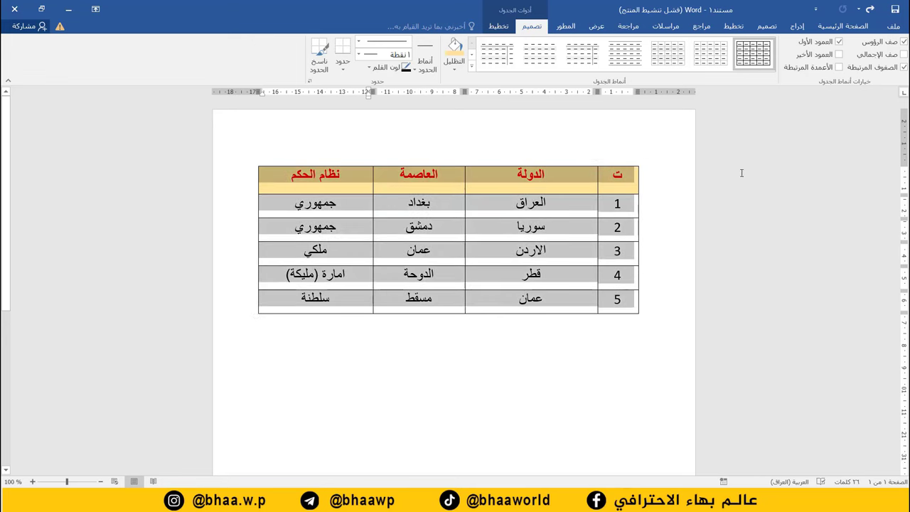
pyautogui.rightClick(543, 183)
pyautogui.click(526, 263)
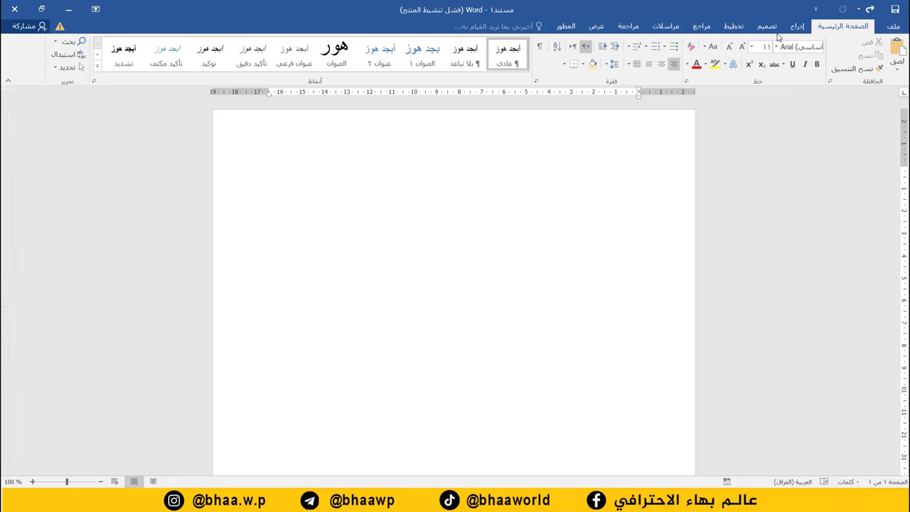
# - Insert the orange mug picture from file via Insert > Pictures
pyautogui.click(798, 26)
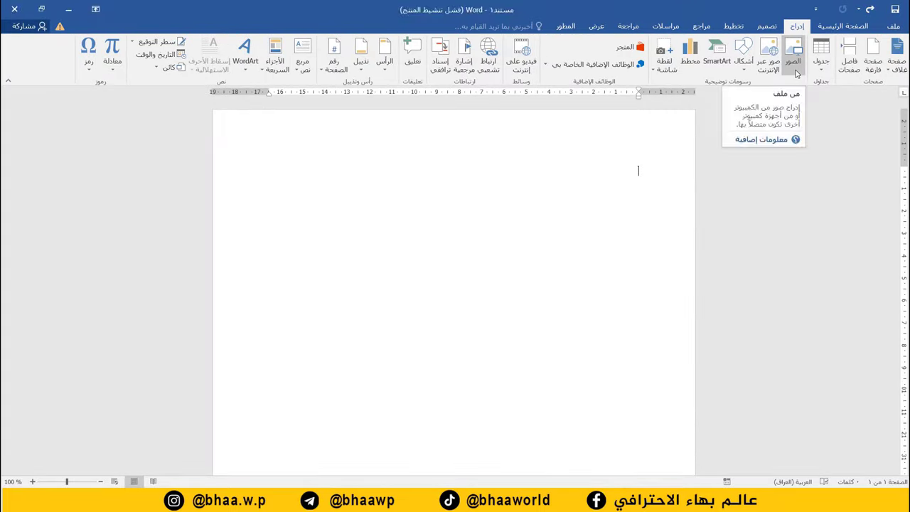
pyautogui.click(797, 74)
pyautogui.click(334, 166)
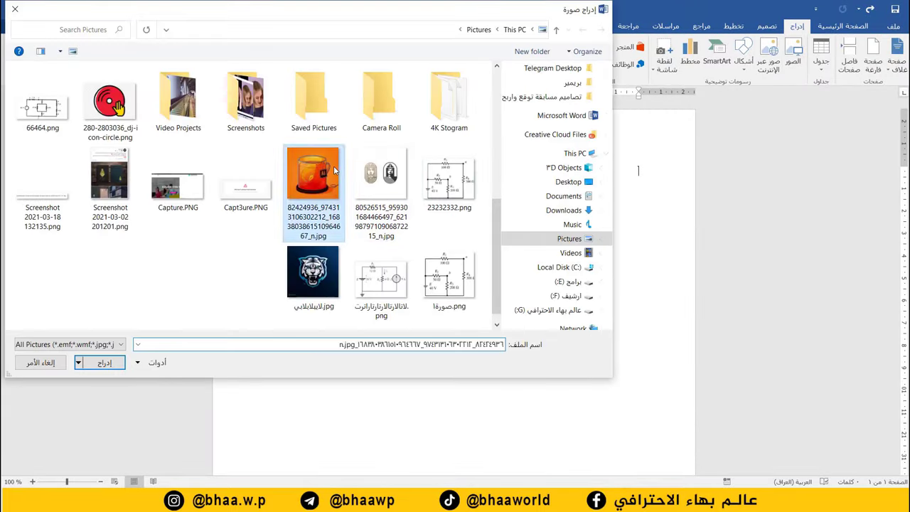
pyautogui.doubleClick(333, 166)
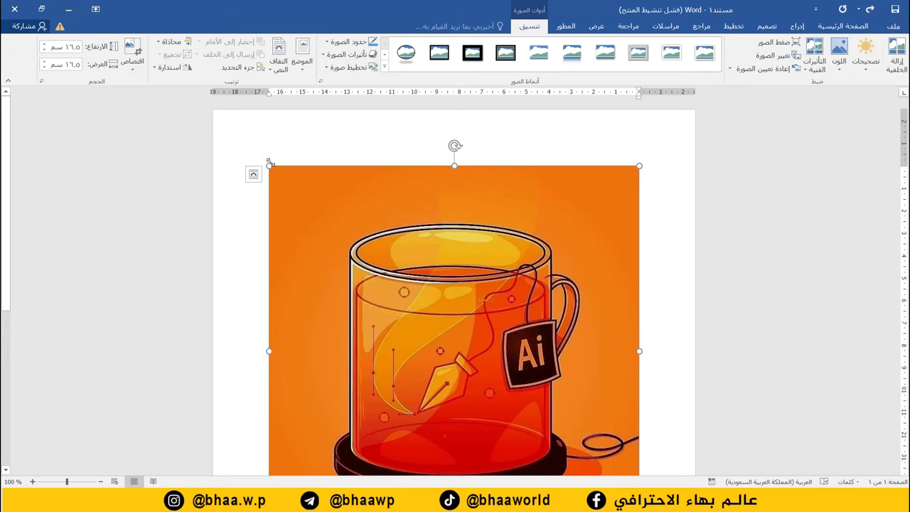
# - Shrink the mug picture by its corners to 6.86 cm square
pyautogui.moveTo(268, 164); pyautogui.dragTo(374, 272)
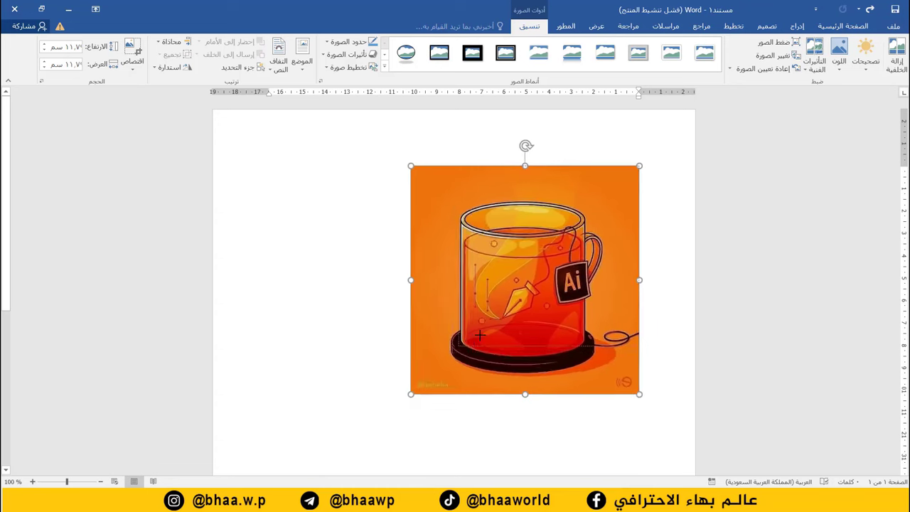
pyautogui.moveTo(375, 431); pyautogui.dragTo(485, 322)
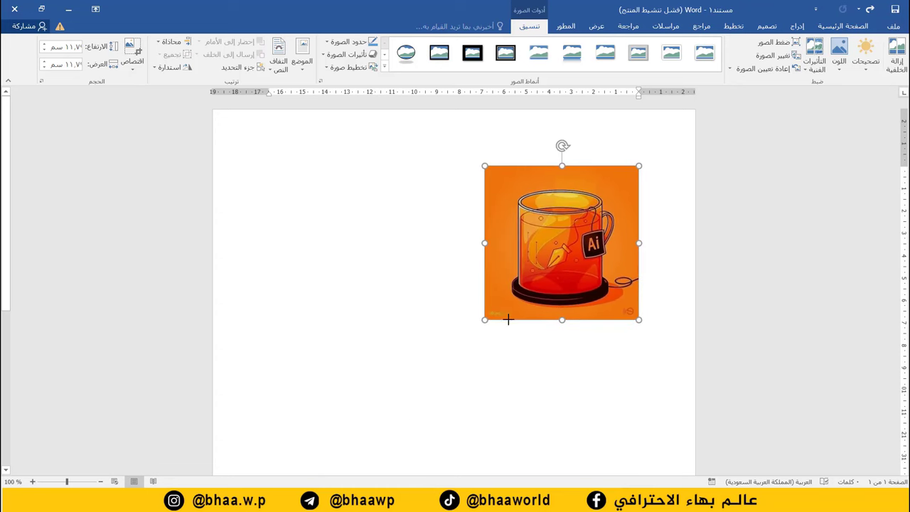
pyautogui.click(434, 223)
pyautogui.click(522, 221)
pyautogui.click(441, 226)
pyautogui.click(487, 226)
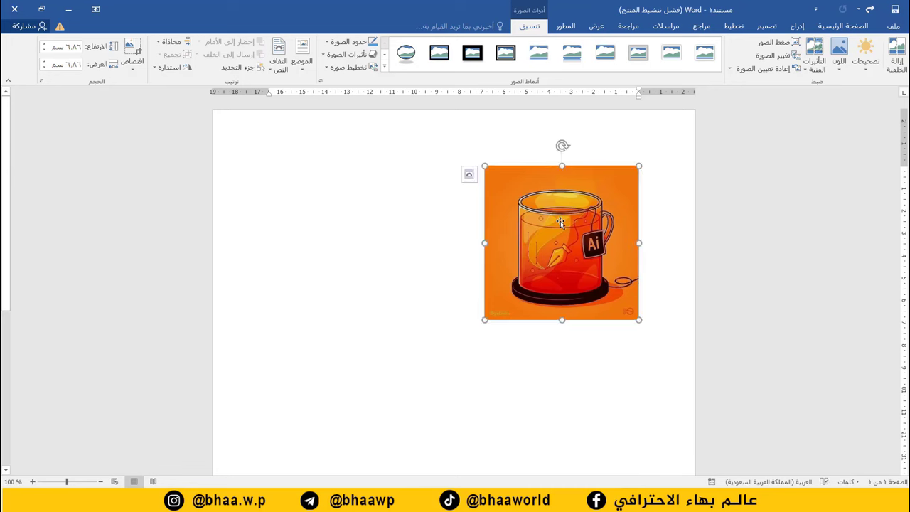
pyautogui.click(370, 223)
pyautogui.click(490, 226)
# - Set the picture's wrapping to In Front of Text and move it lower, centred
pyautogui.rightClick(527, 226)
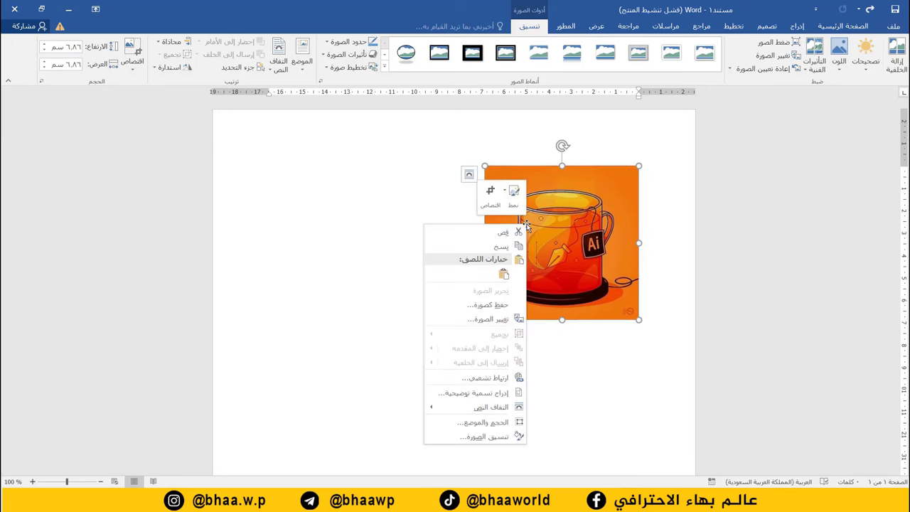
pyautogui.moveTo(491, 410)
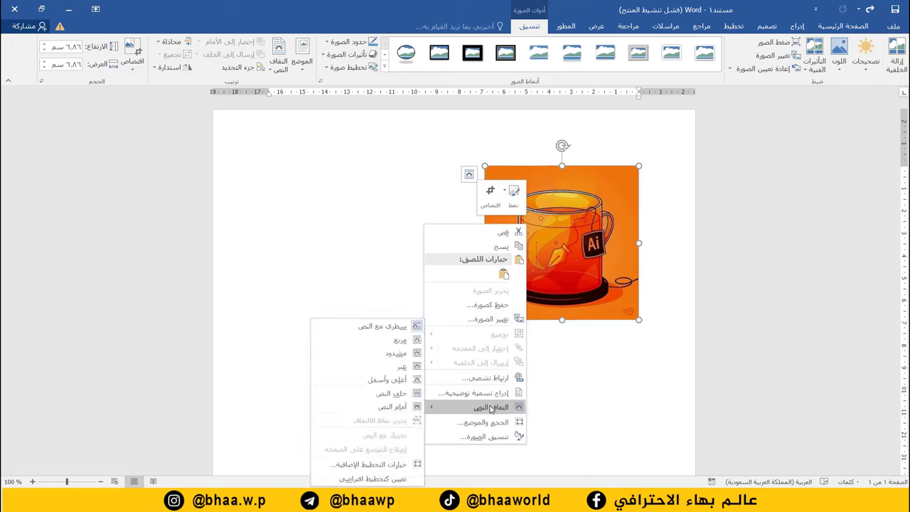
pyautogui.click(395, 406)
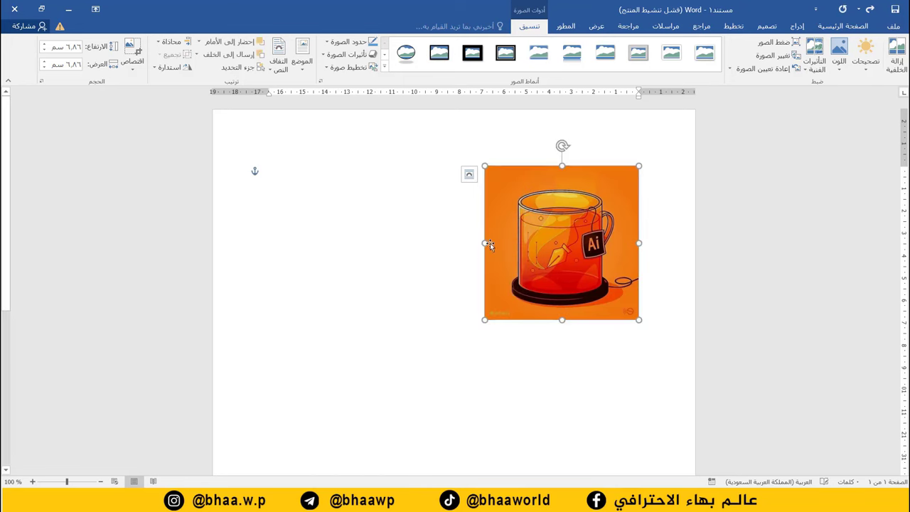
pyautogui.moveTo(561, 234)
pyautogui.mouseDown()
pyautogui.moveTo(472, 273)
pyautogui.moveTo(463, 330)
pyautogui.mouseUp()
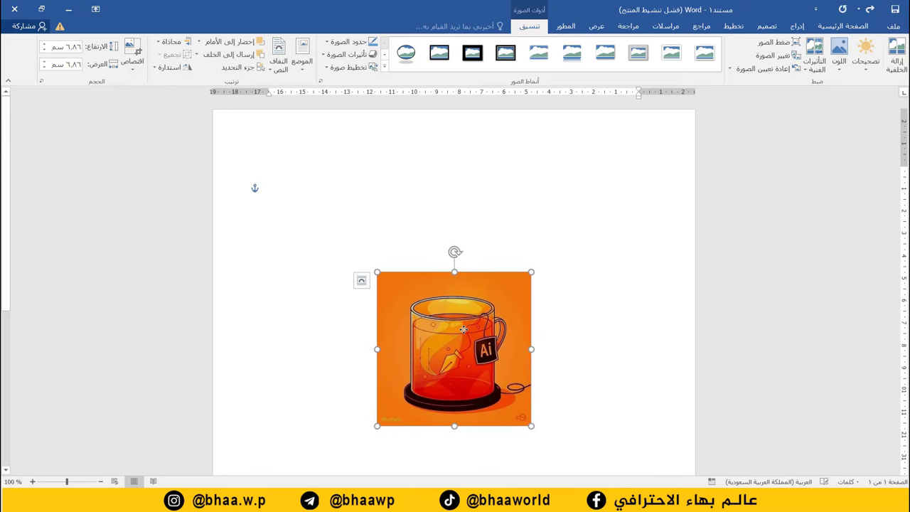
# - Type the trainee's full name in Arabic on the first line, making it red, bold and centred
pyautogui.click(462, 196)
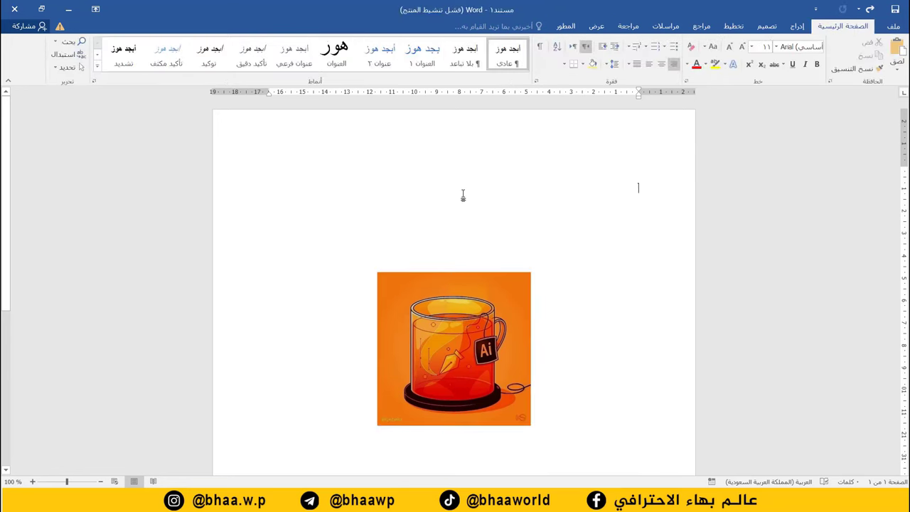
pyautogui.hotkey('alt', 'shift')
pyautogui.write('الم')
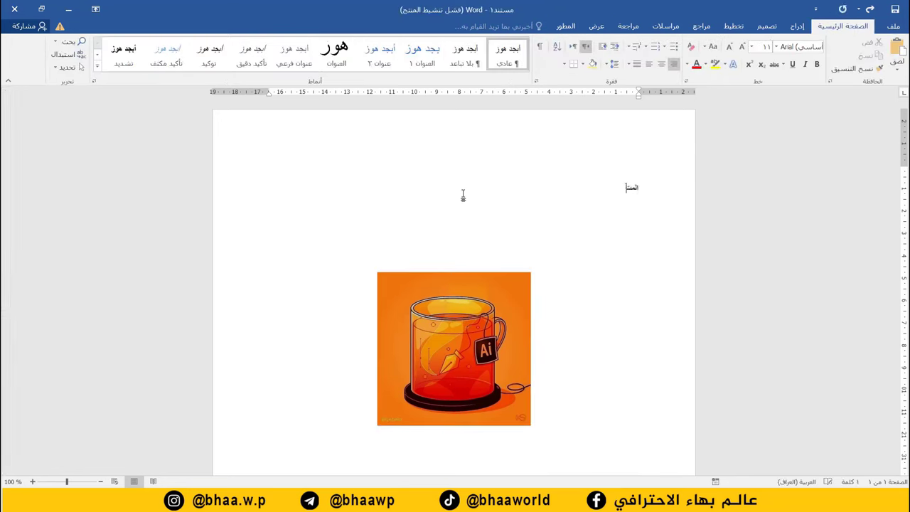
pyautogui.write('تدرب به')
pyautogui.write('اء عبد الستار')
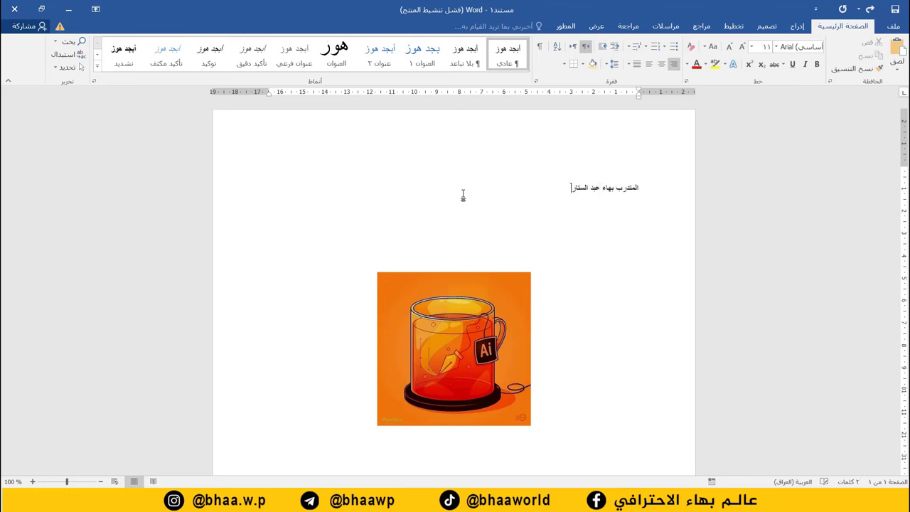
pyautogui.write(' جبار')
pyautogui.hotkey('ctrl', 'a')
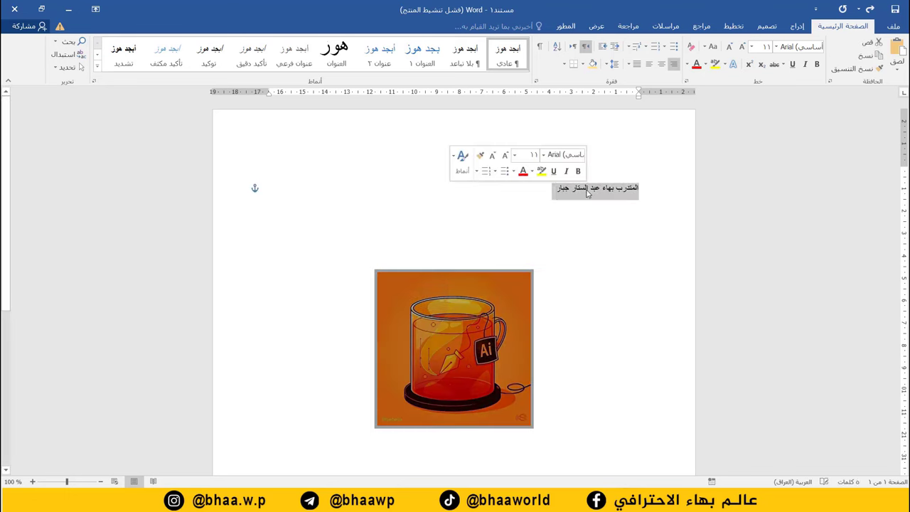
pyautogui.click(696, 65)
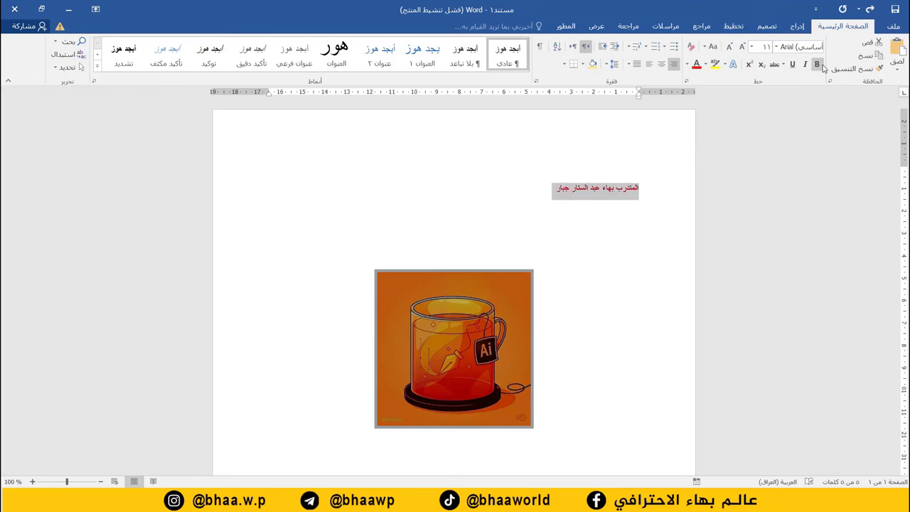
pyautogui.hotkey('ctrl', 'b')
pyautogui.click(661, 64)
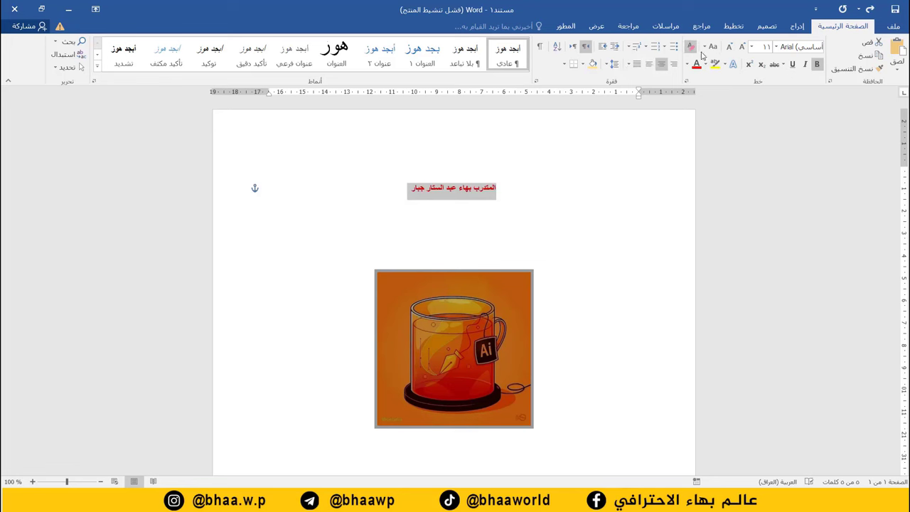
# - Enlarge the name heading to 48 pt with Grow Font
pyautogui.click(742, 47)
pyautogui.doubleClick(742, 47)
pyautogui.doubleClick(742, 47)
pyautogui.doubleClick(742, 46)
pyautogui.click(743, 47)
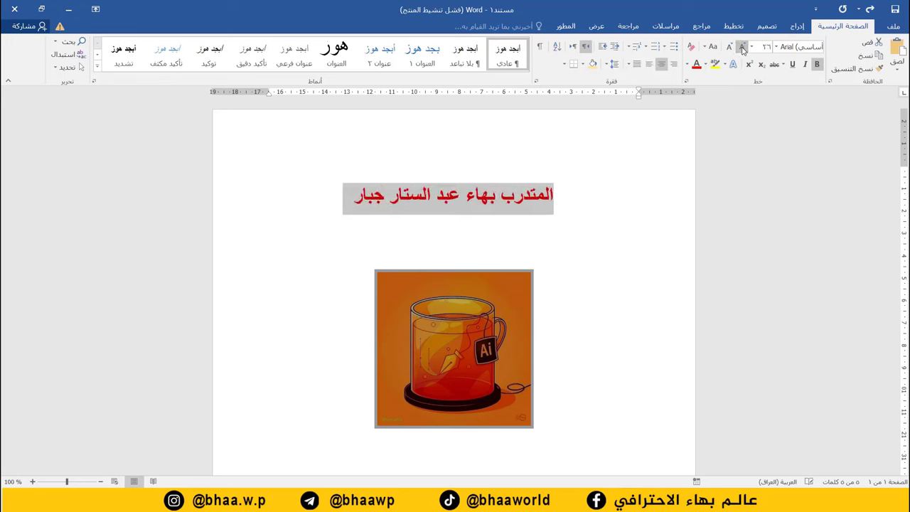
pyautogui.tripleClick(743, 47)
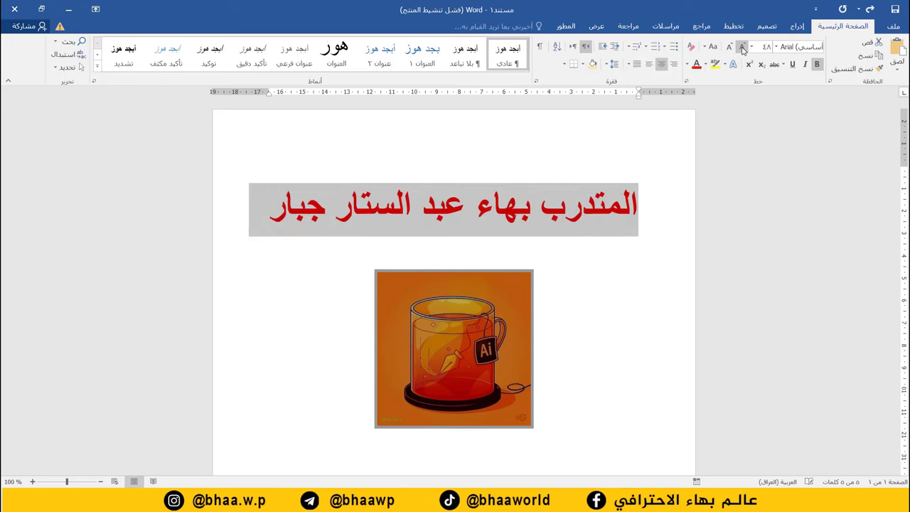
pyautogui.click(491, 242)
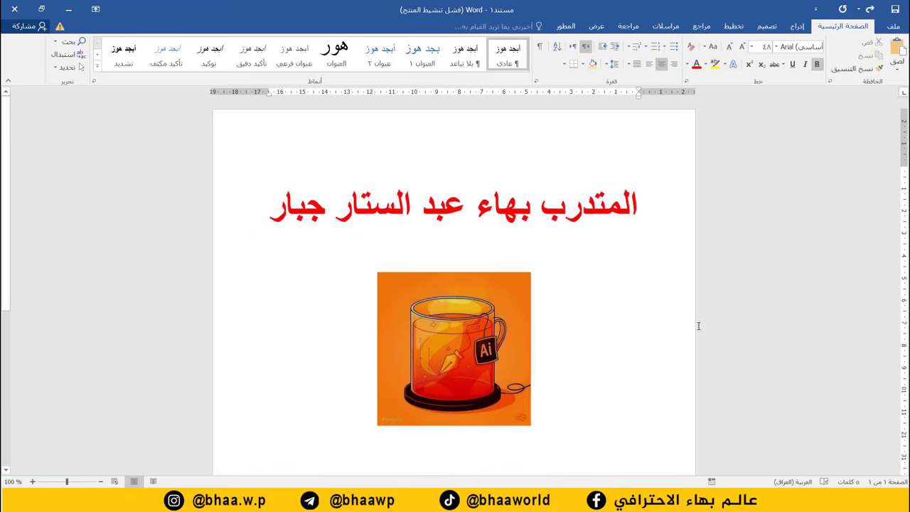
pyautogui.click(391, 317)
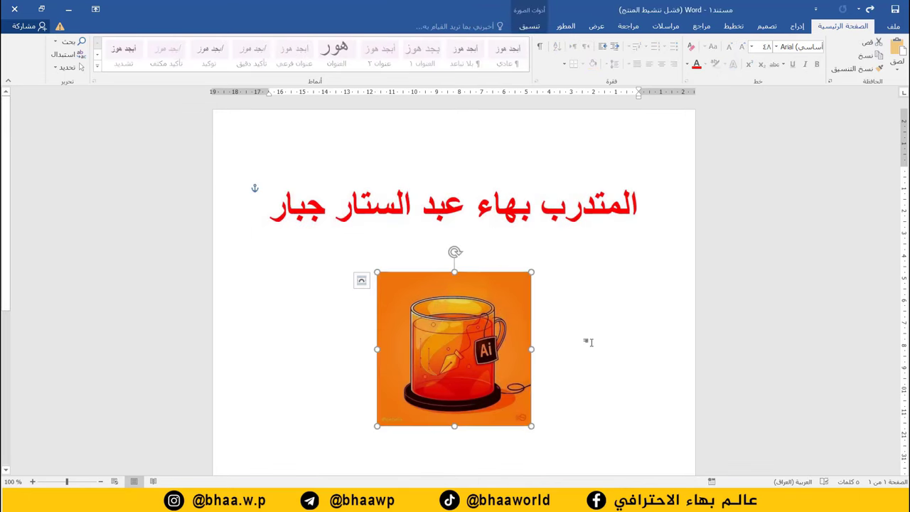
pyautogui.press('Escape')
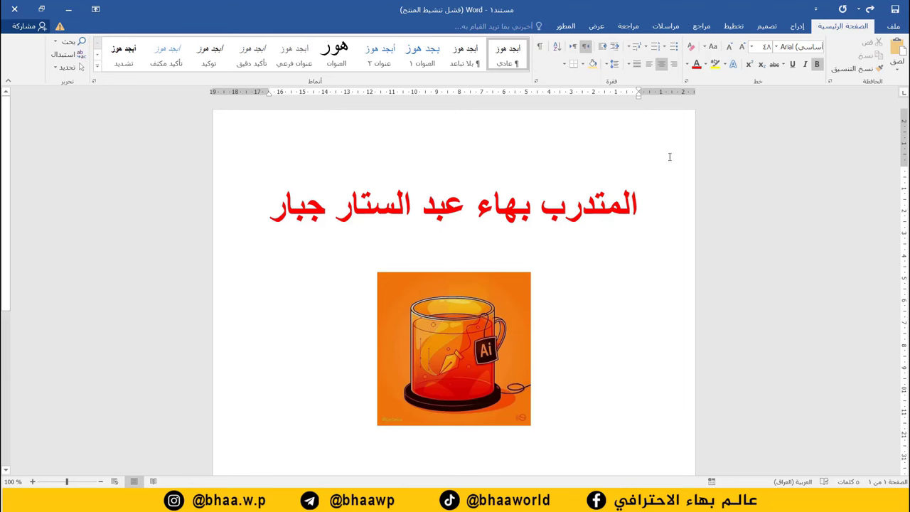